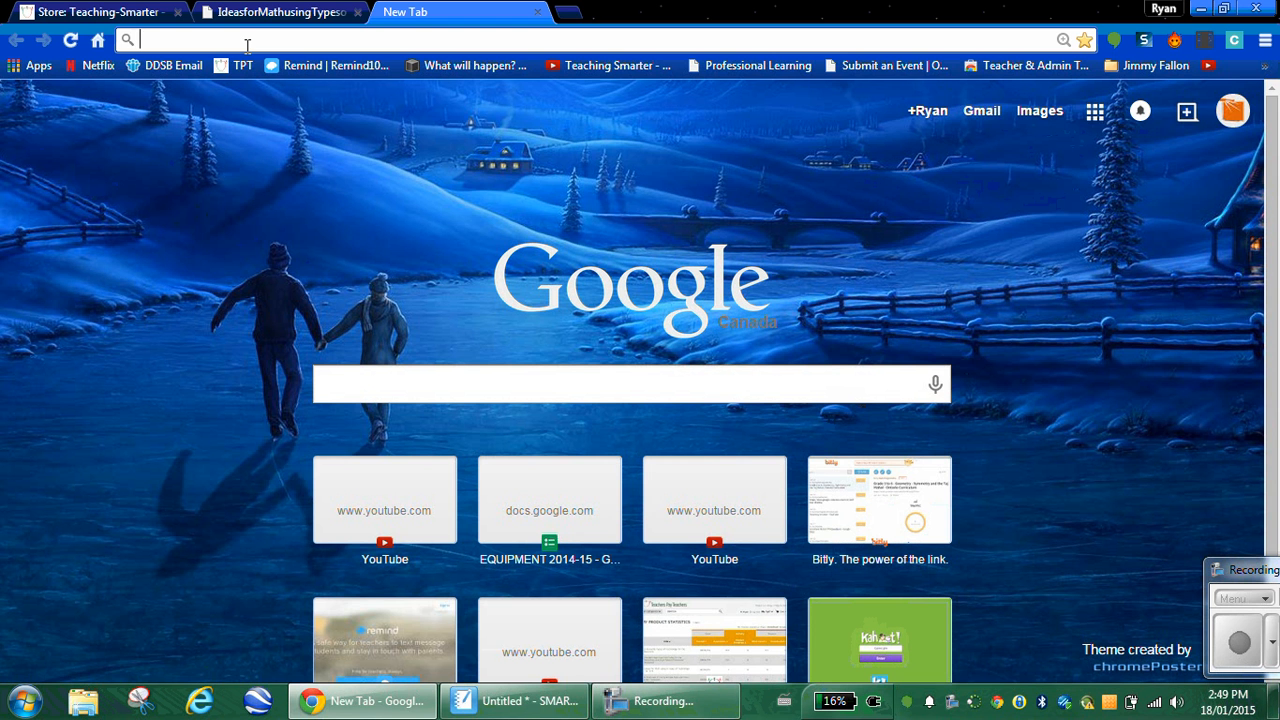
Step: Go to linoit.com and log in with the saved credentials to reach My Page
type("linoit.com")
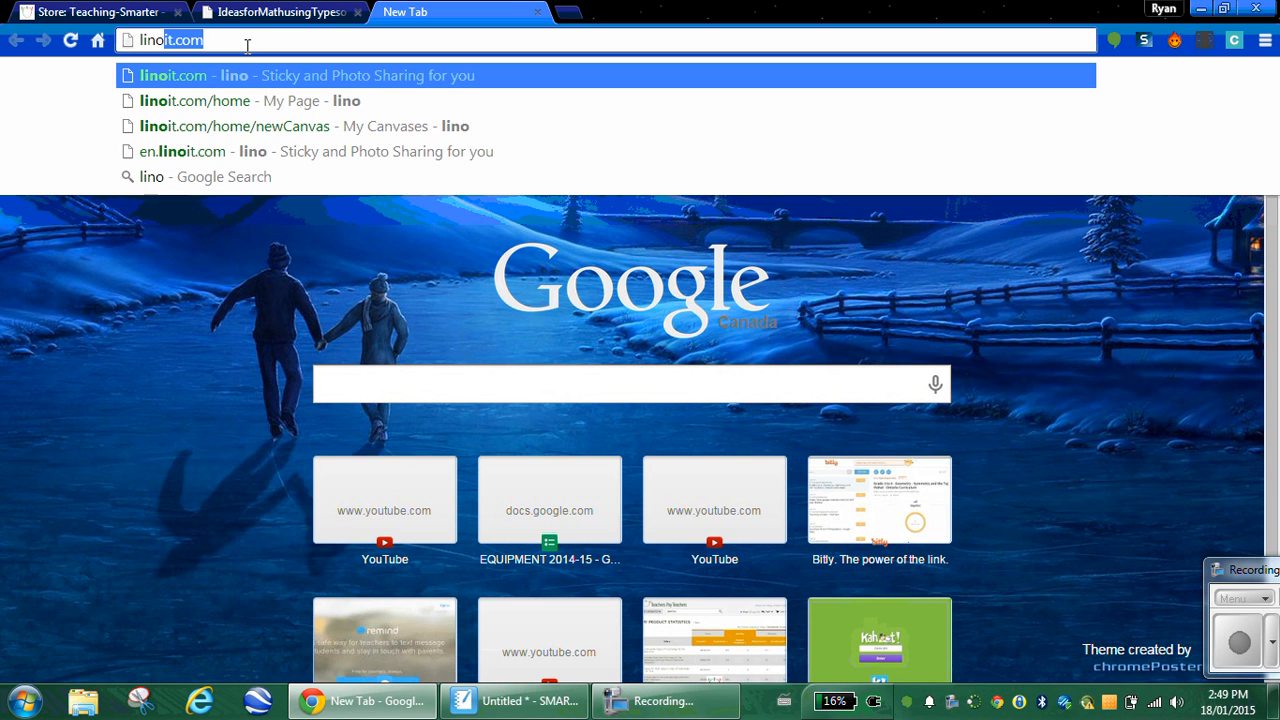
key("Return")
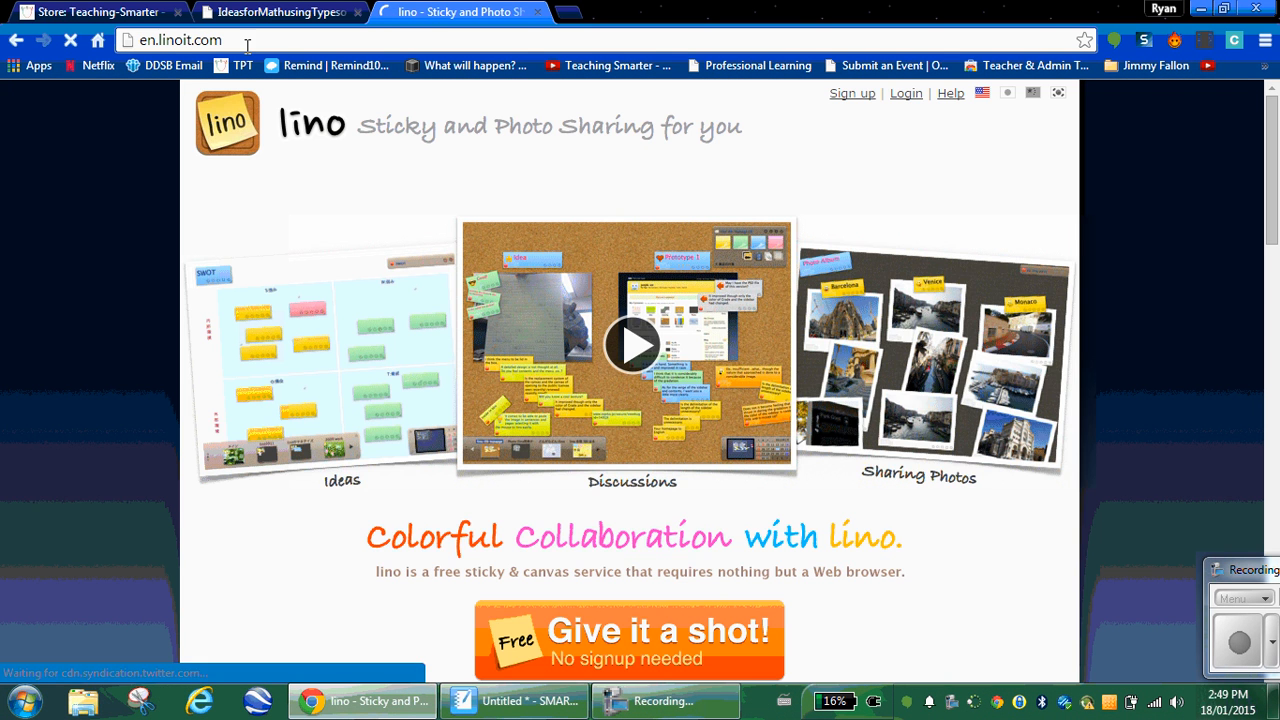
left_click(907, 95)
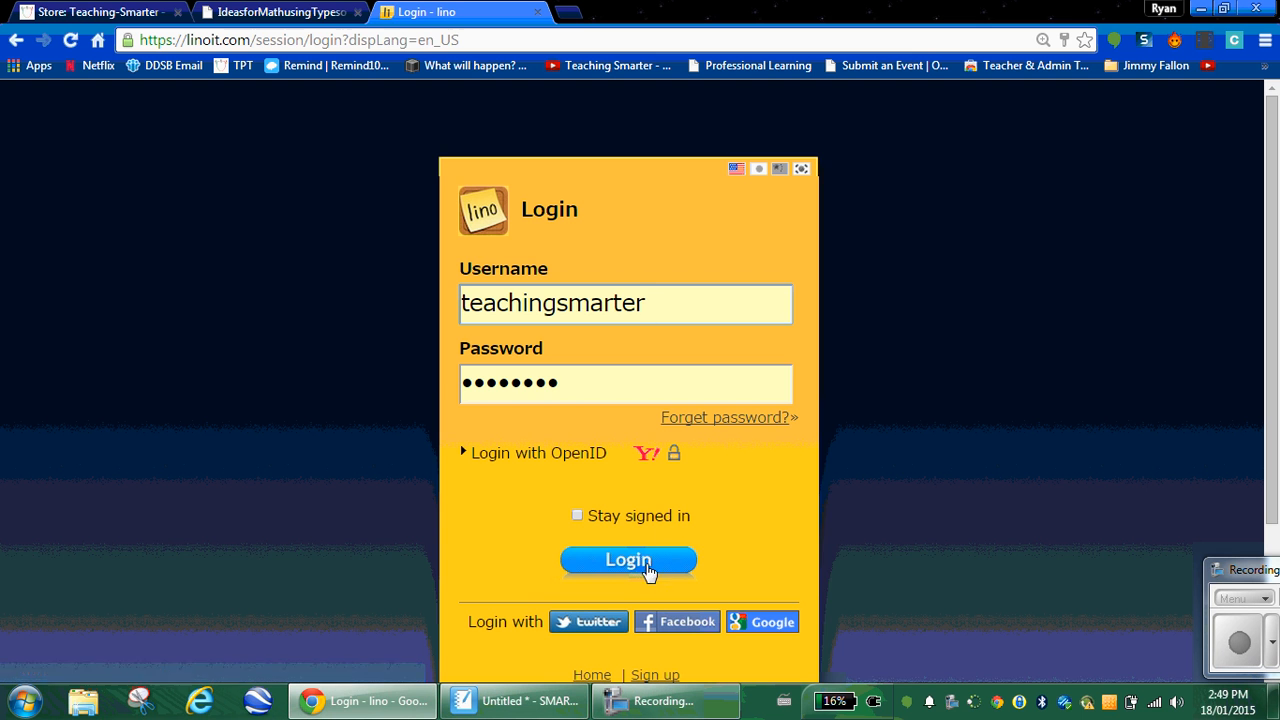
left_click(646, 566)
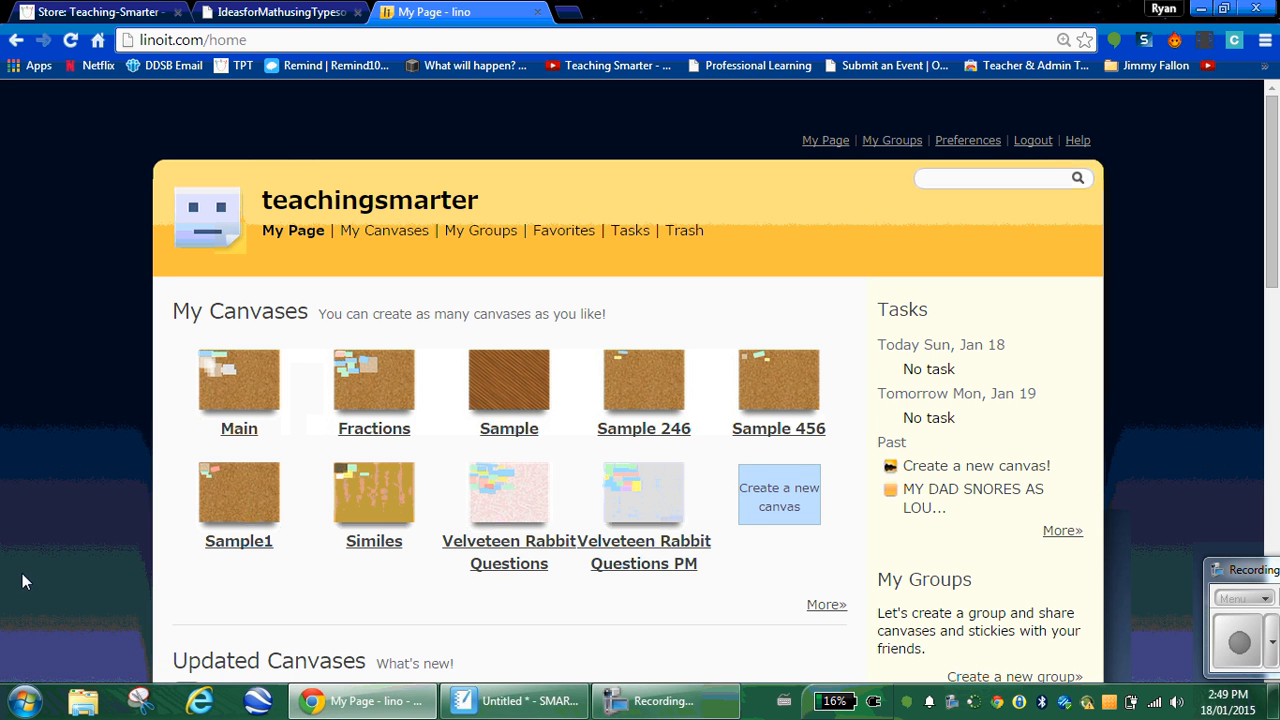
Step: Start a new canvas named 'Fraction C Rods' with the diagonal wood background, open to everyone's stickies
left_click(800, 512)
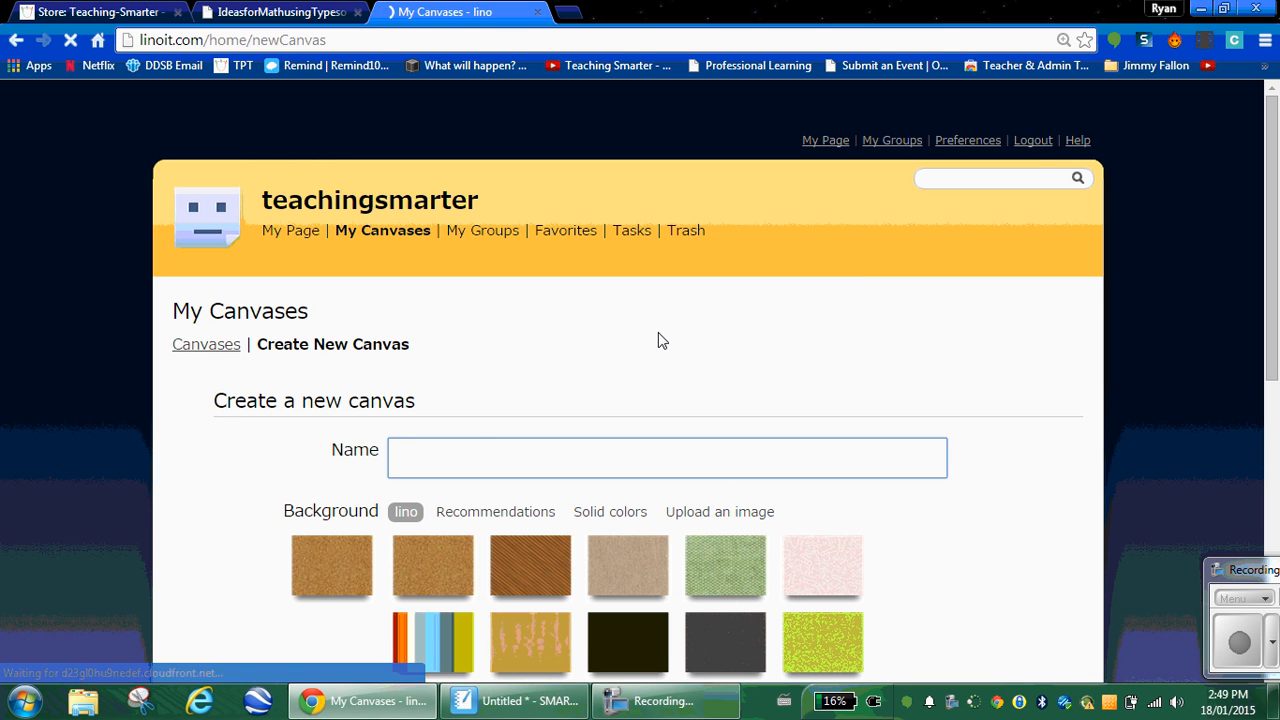
type("Fraction C")
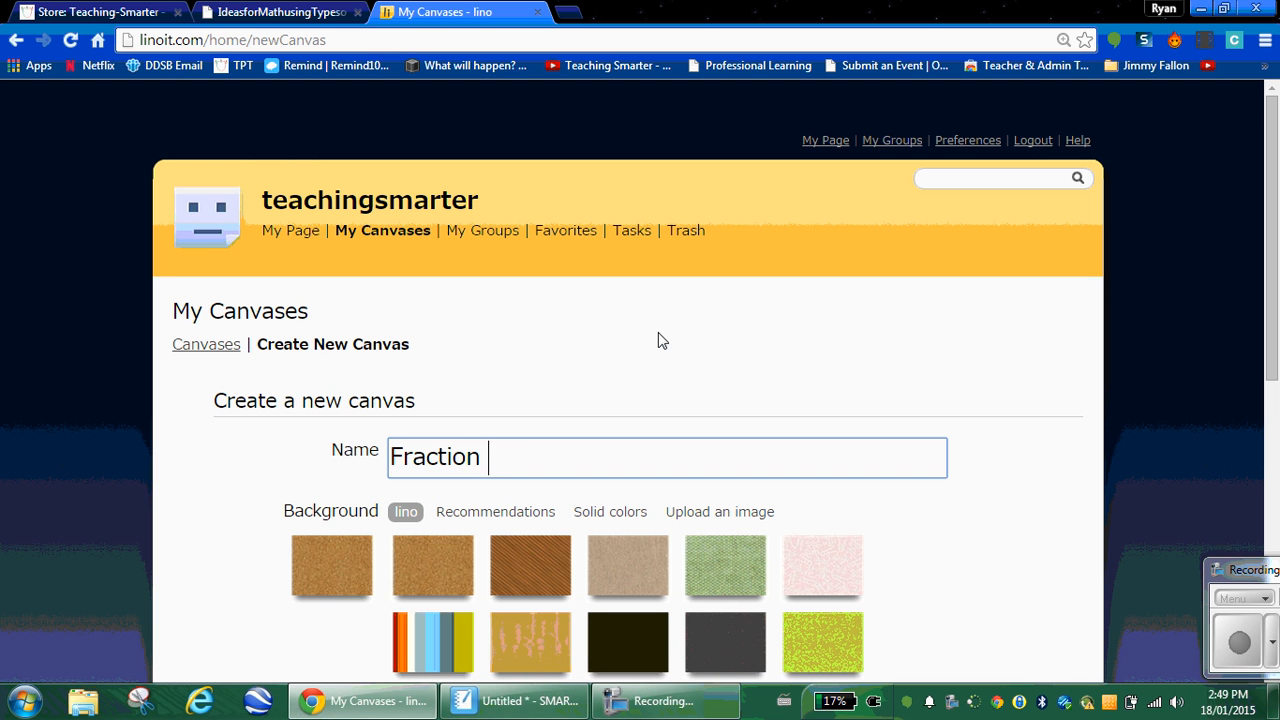
type(" ROd")
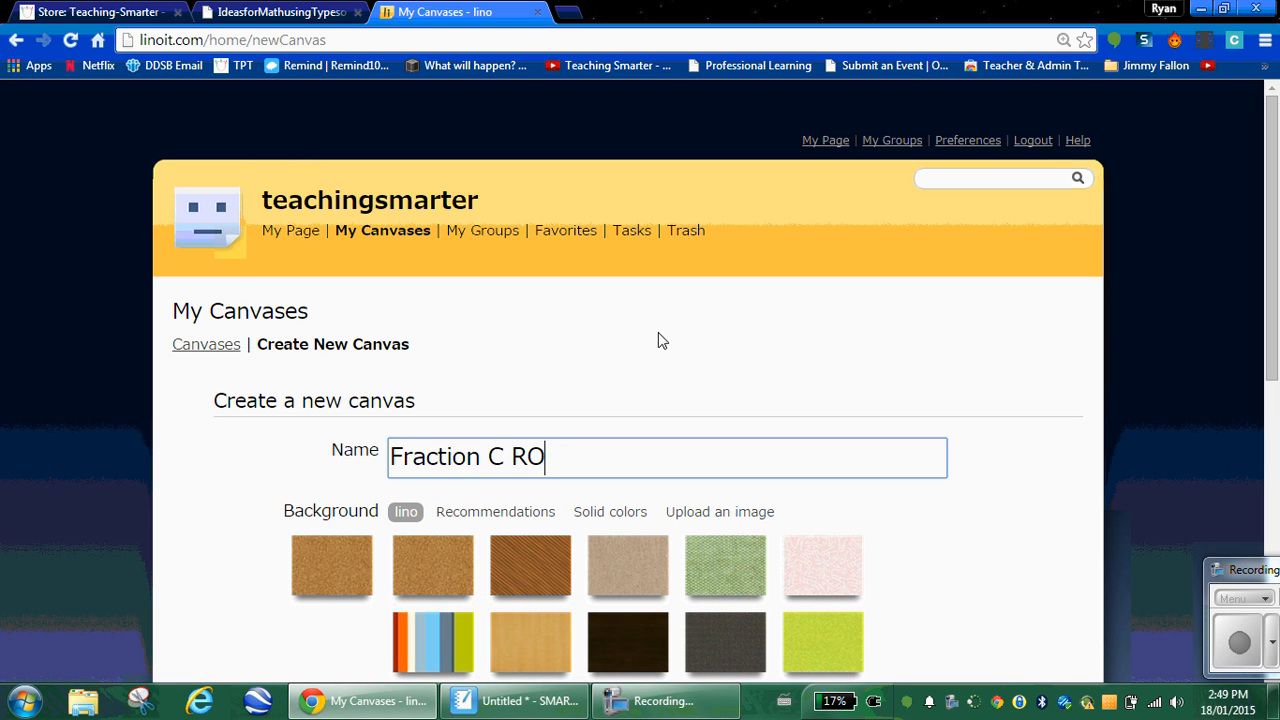
key("BackSpace")
key("BackSpace")
type("ods")
left_click(519, 571)
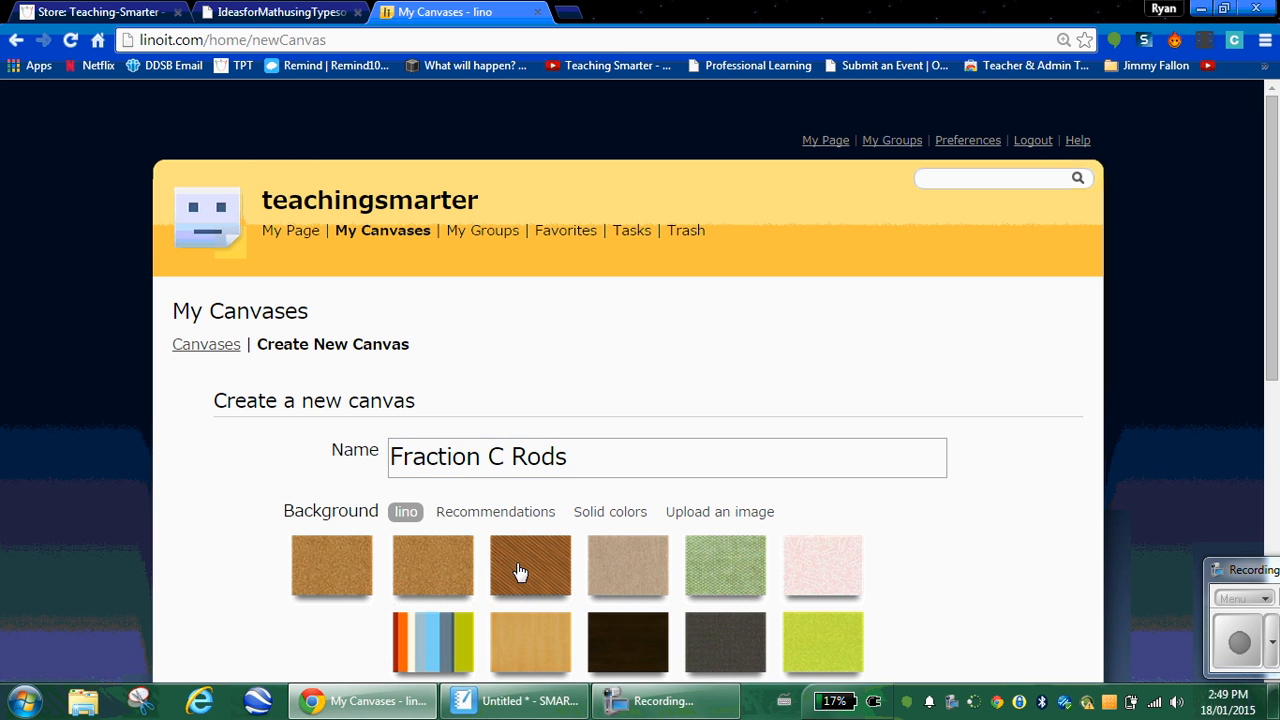
scroll(517, 571, "down", 2)
scroll(535, 558, "down", 3)
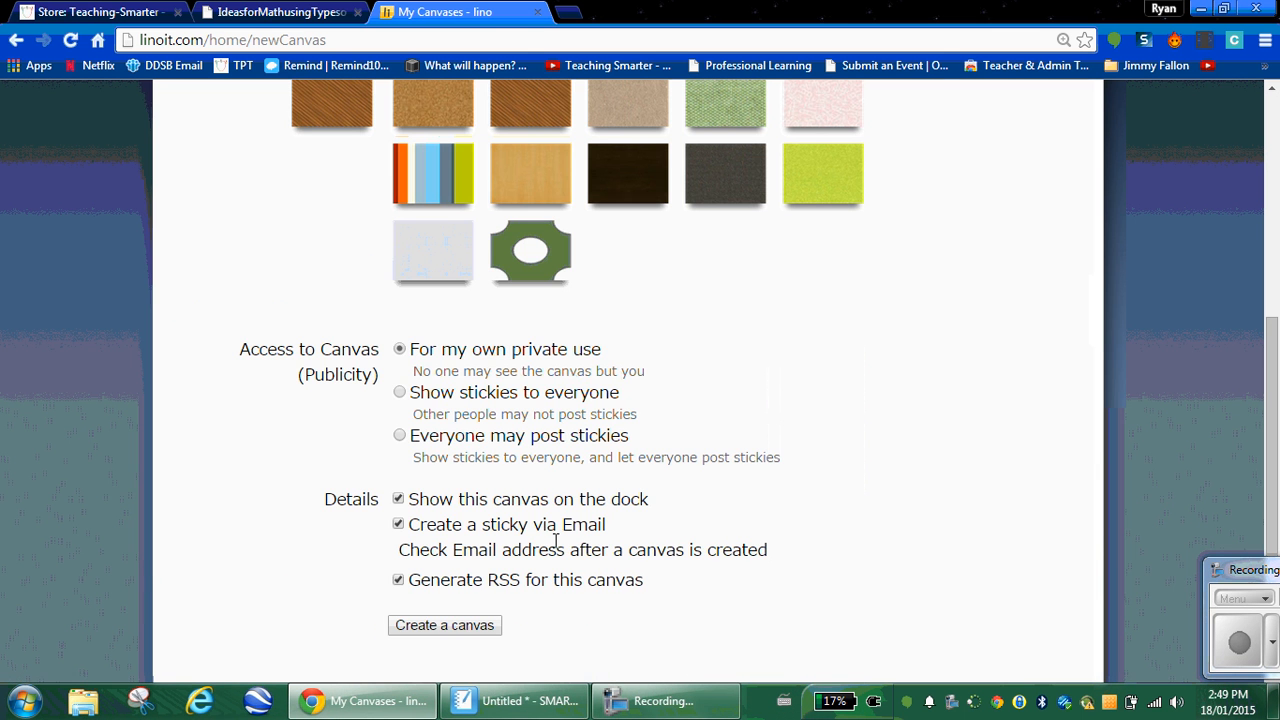
left_click(399, 437)
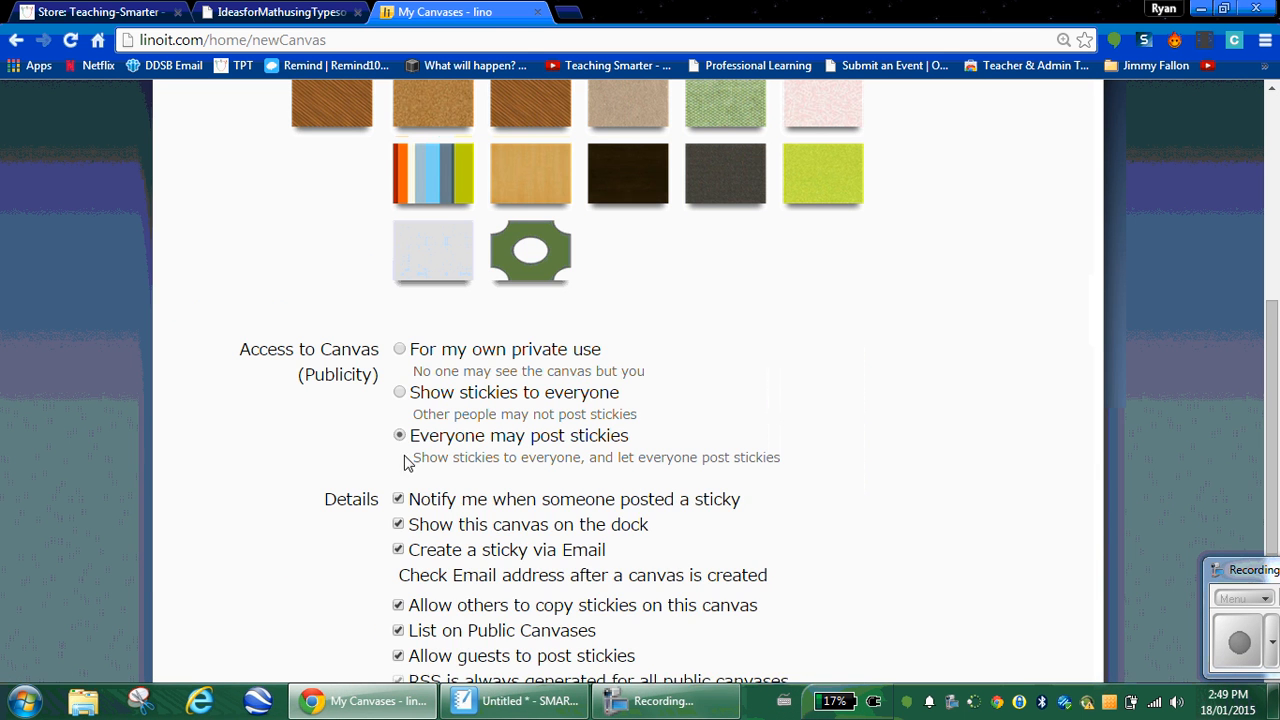
Step: Turn off notifications, dock, email stickies and copying, keep it publicly listed, and create the canvas
scroll(465, 515, "down", 1)
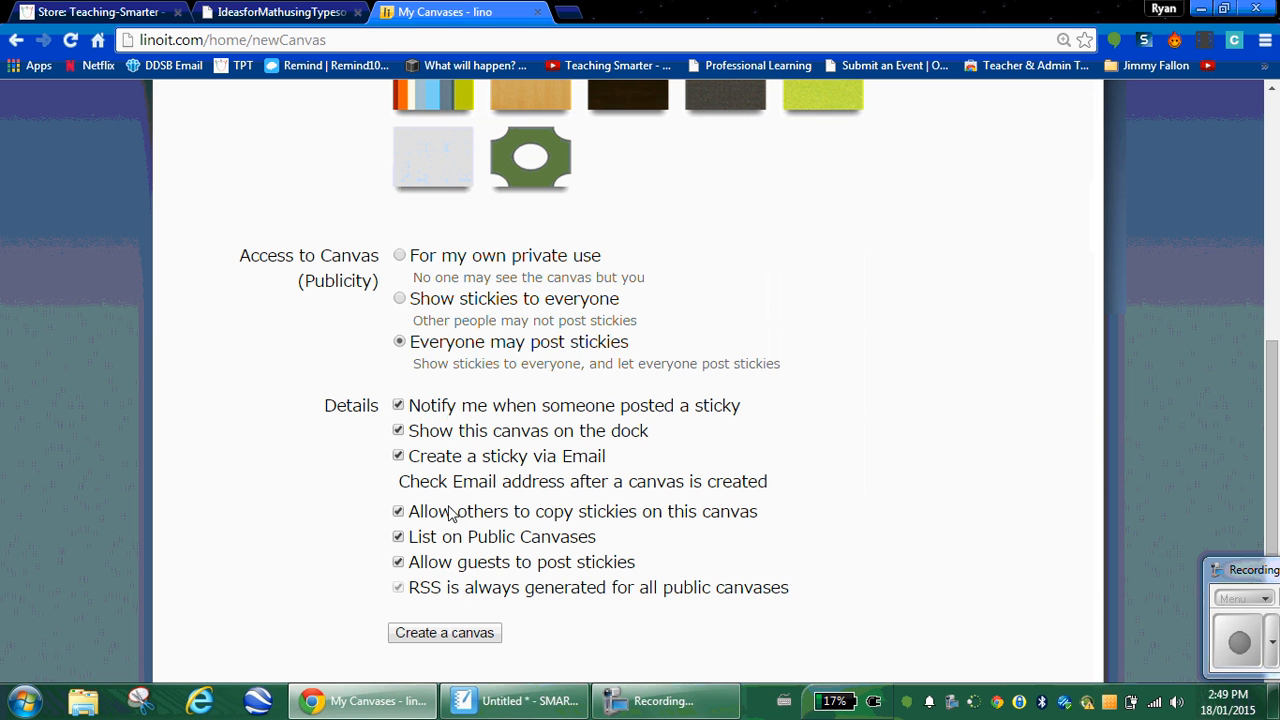
left_click(399, 405)
left_click(399, 430)
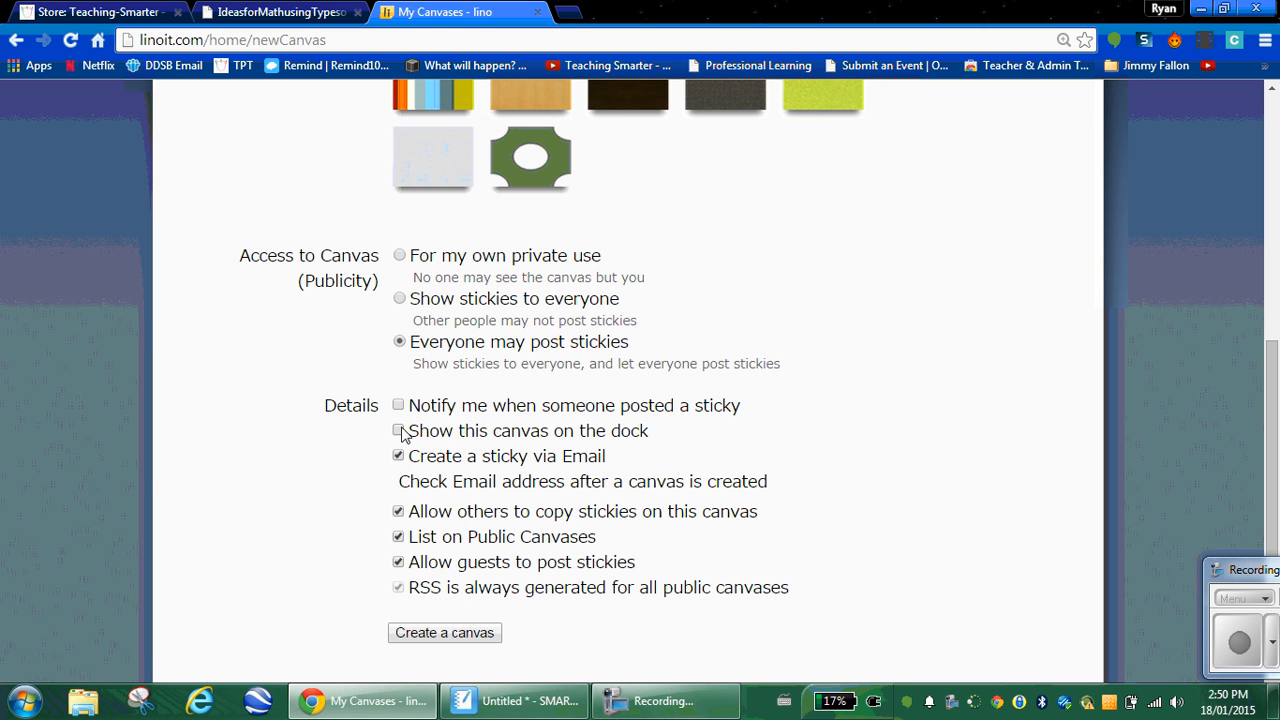
left_click(398, 456)
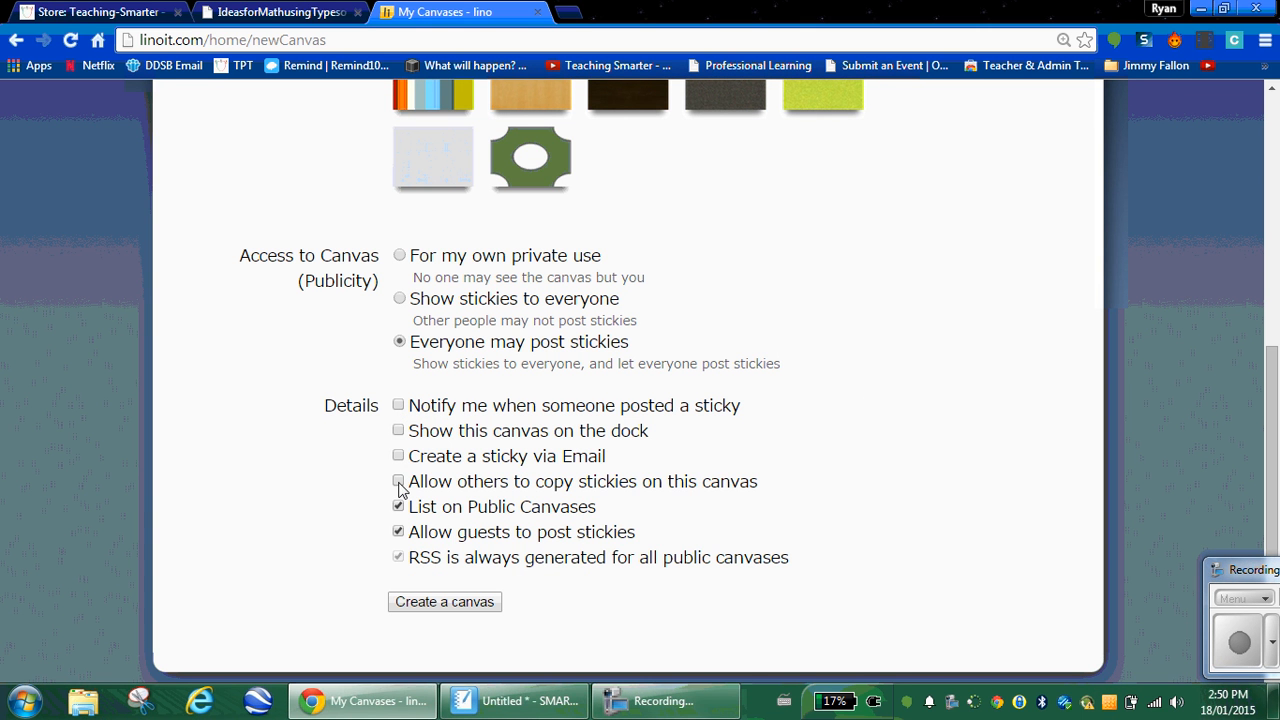
left_click(399, 483)
left_click(398, 503)
left_click(398, 506)
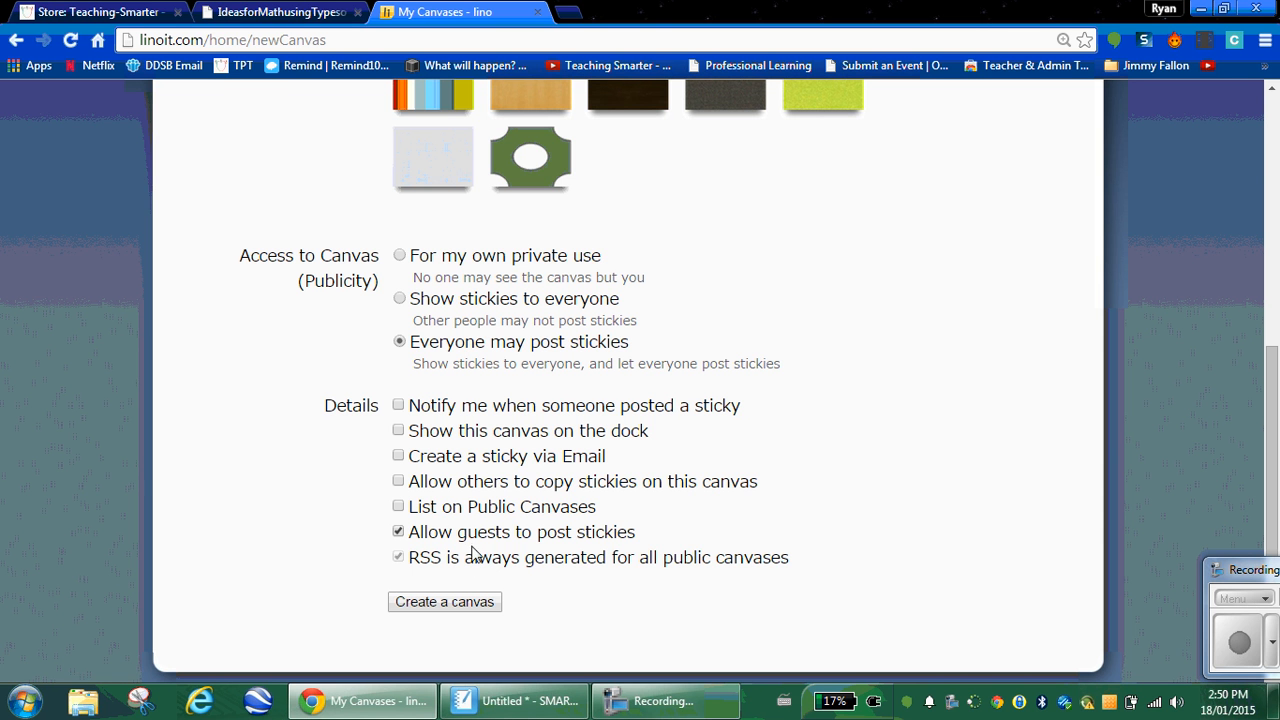
left_click(461, 608)
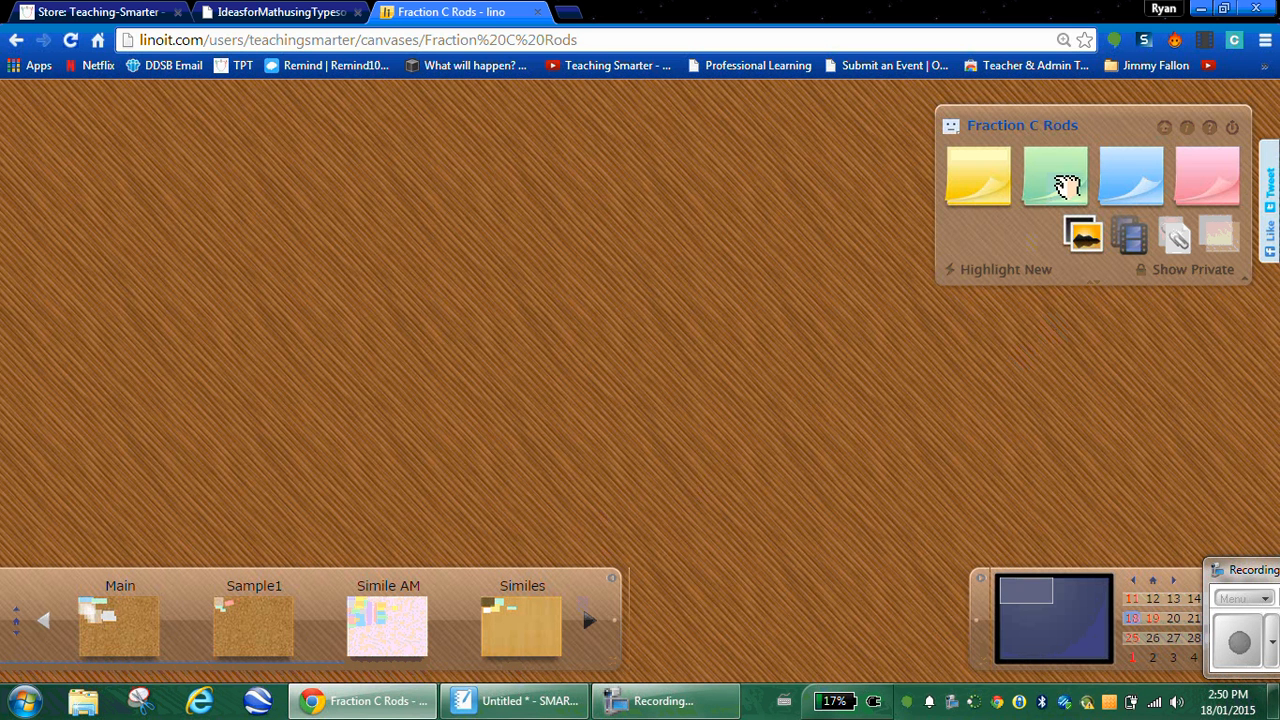
Step: Post a large-text green sticky 'With your partner, use the c rods to make matches that you can share with the class!' tagged with the teacher's name
left_click_drag(1054, 177, 480, 234)
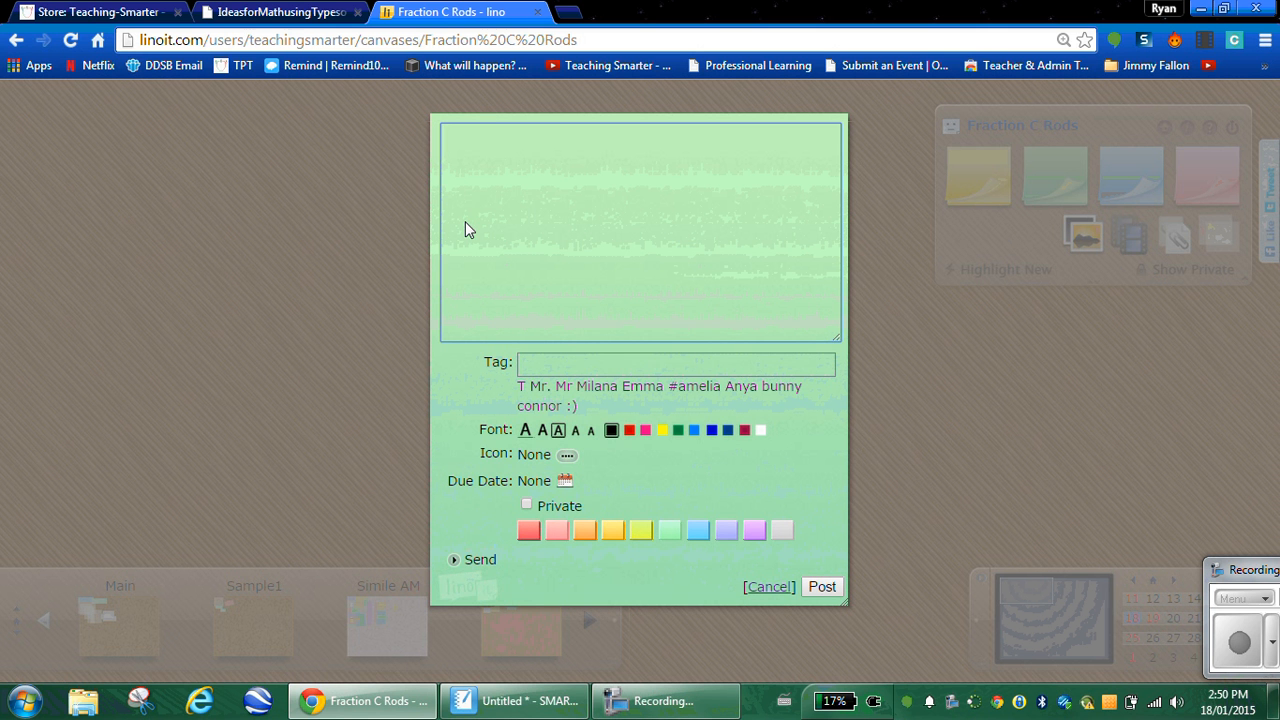
type("Post")
key("BackSpace")
key("BackSpace")
key("BackSpace")
key("BackSpace")
type("With your ")
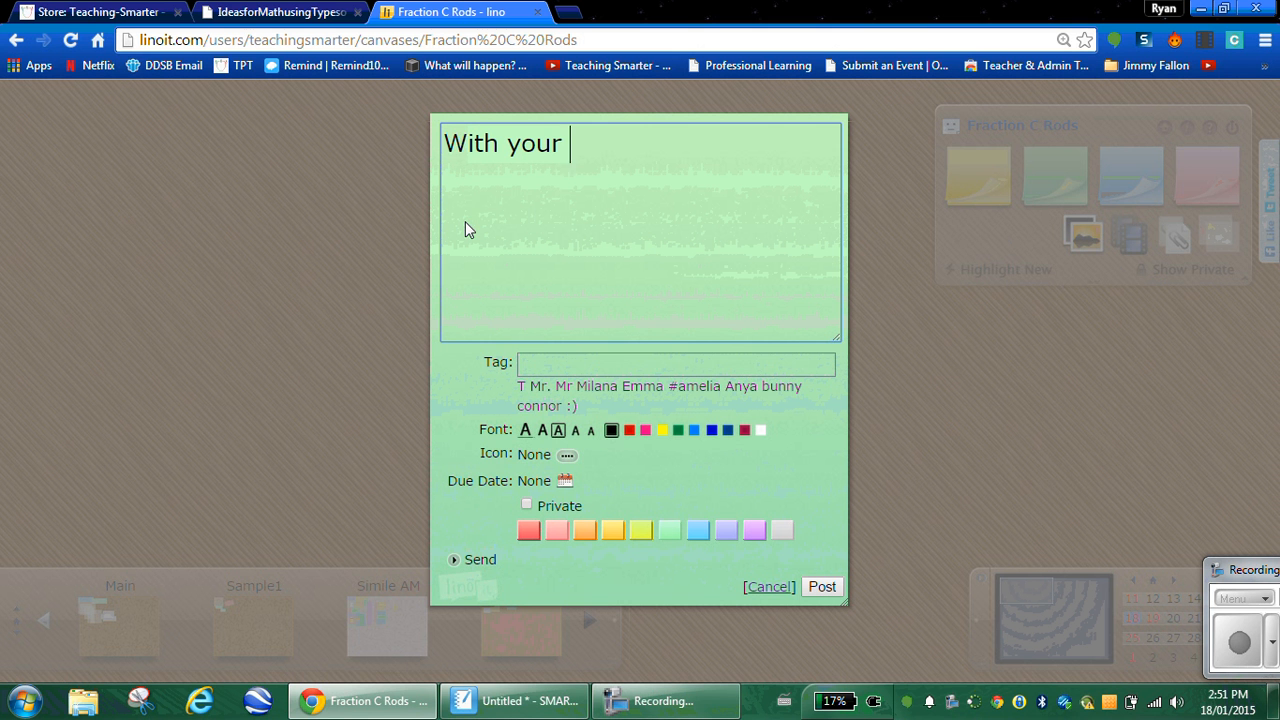
type("partner")
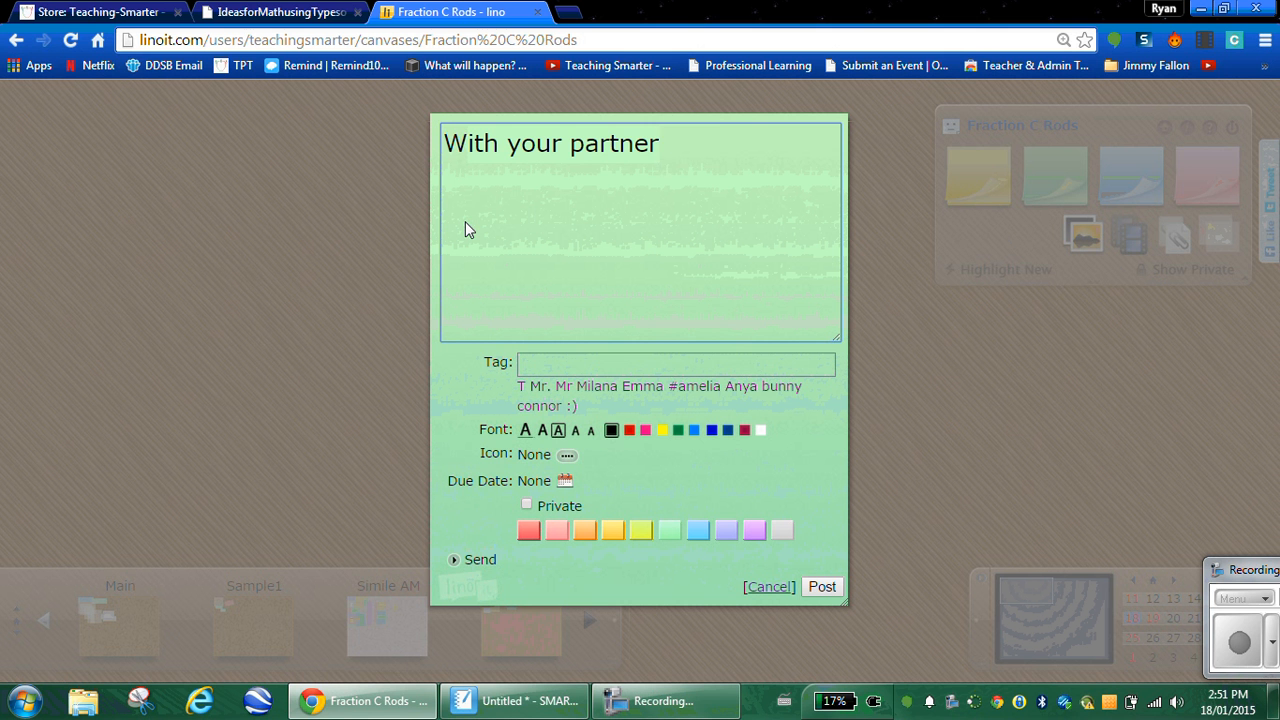
type(", use the c ")
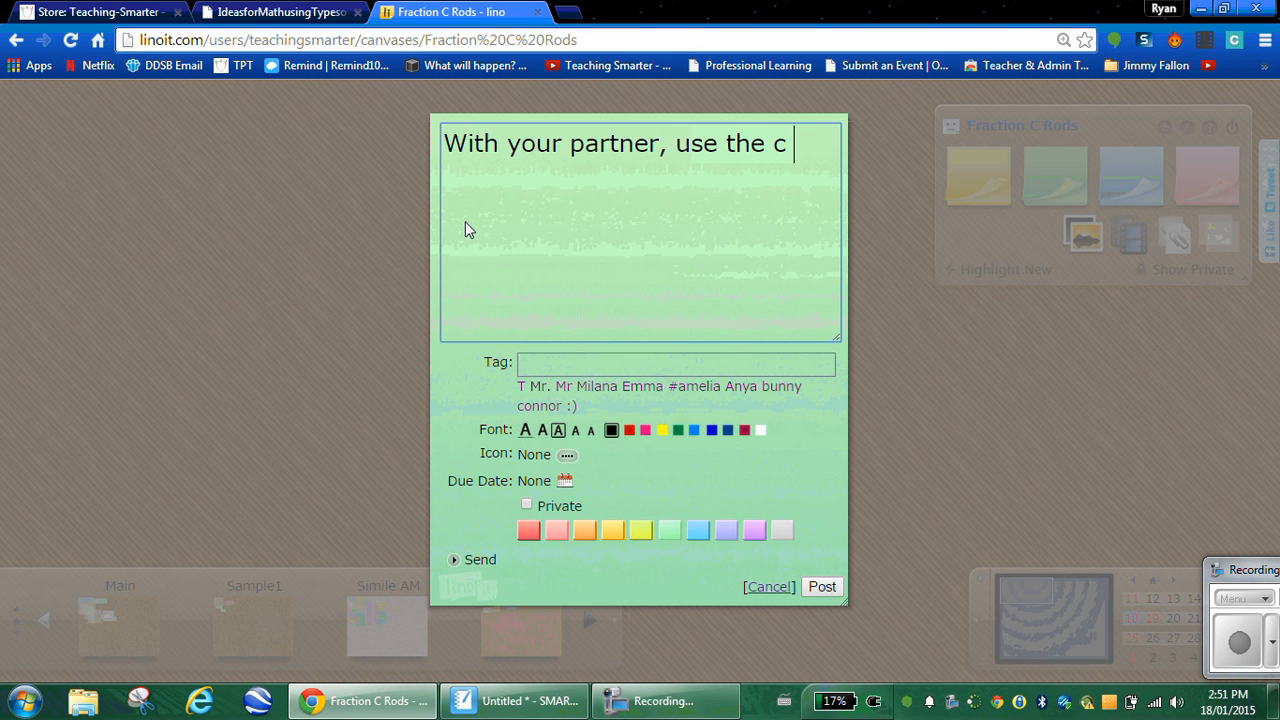
type("rods to ")
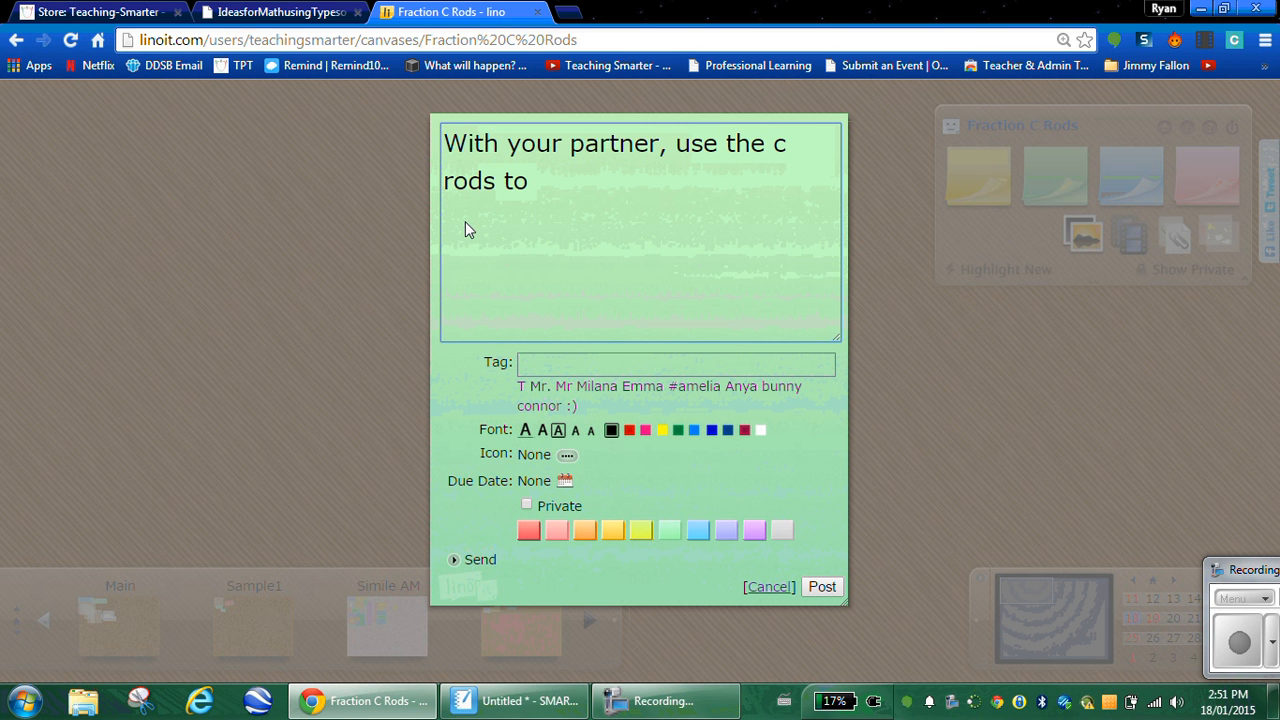
type("make mat")
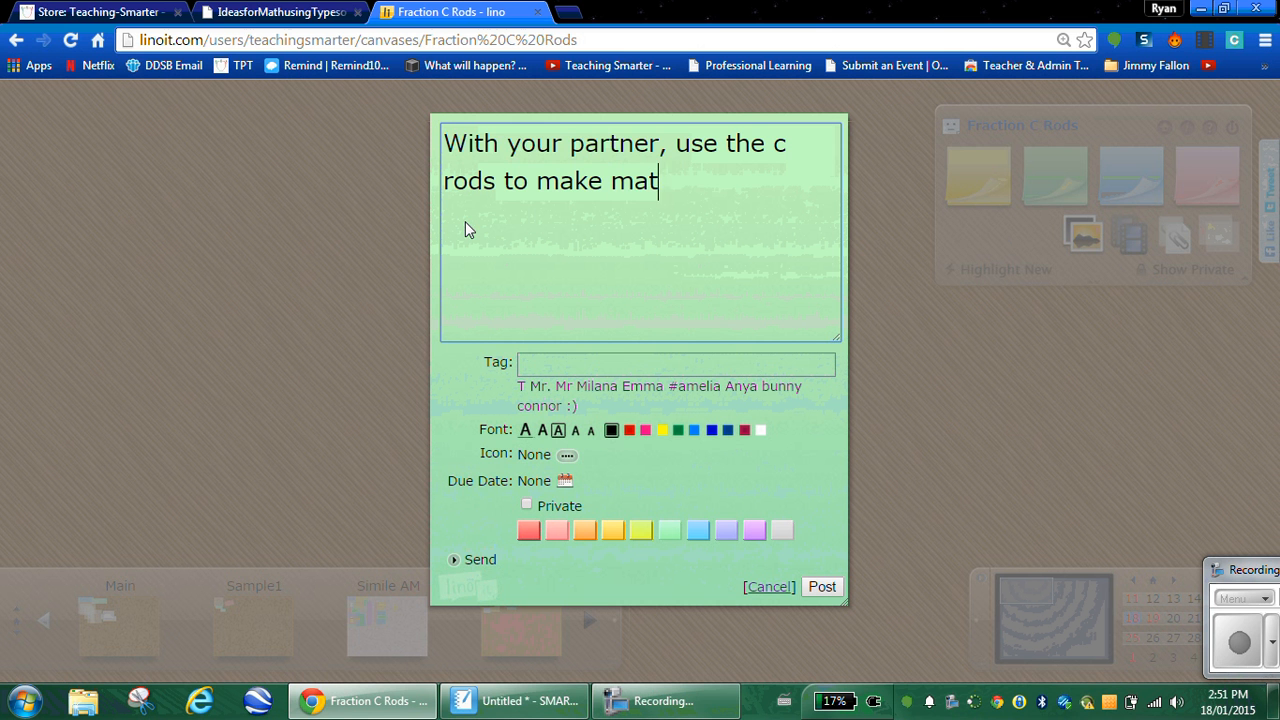
type("ches that")
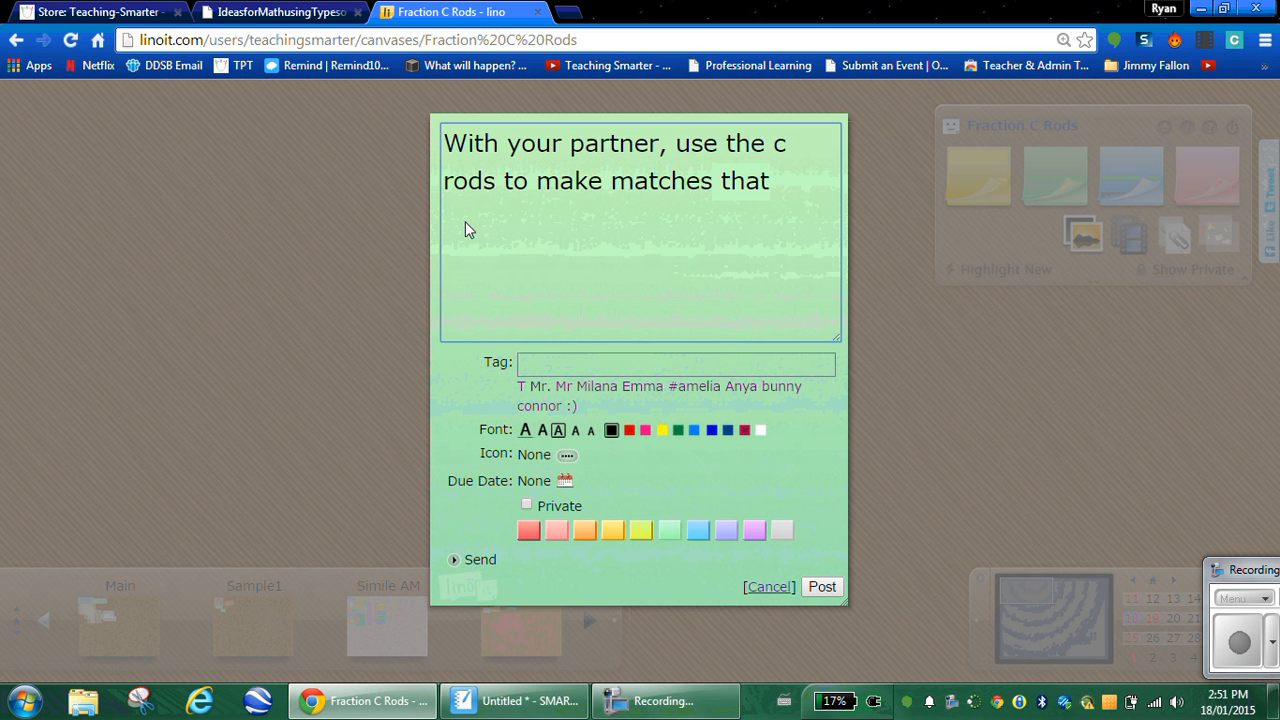
type(" you can shre")
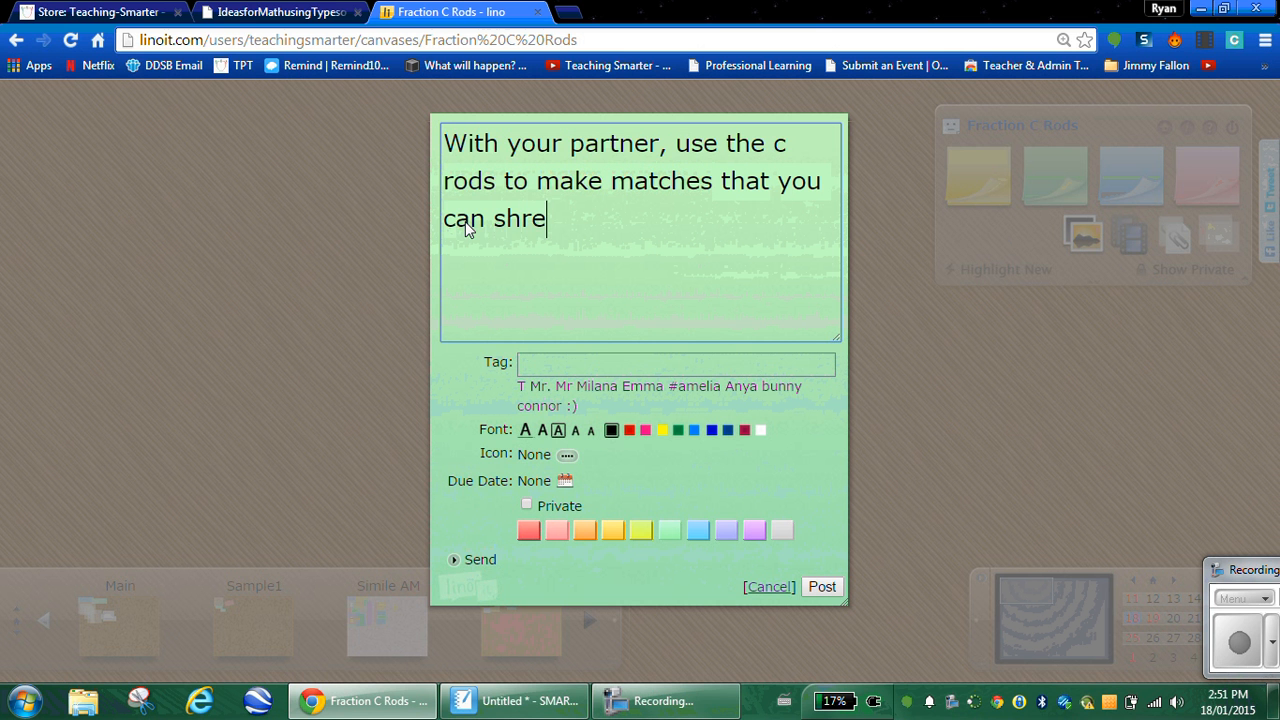
key("BackSpace")
key("BackSpace")
type("are with the")
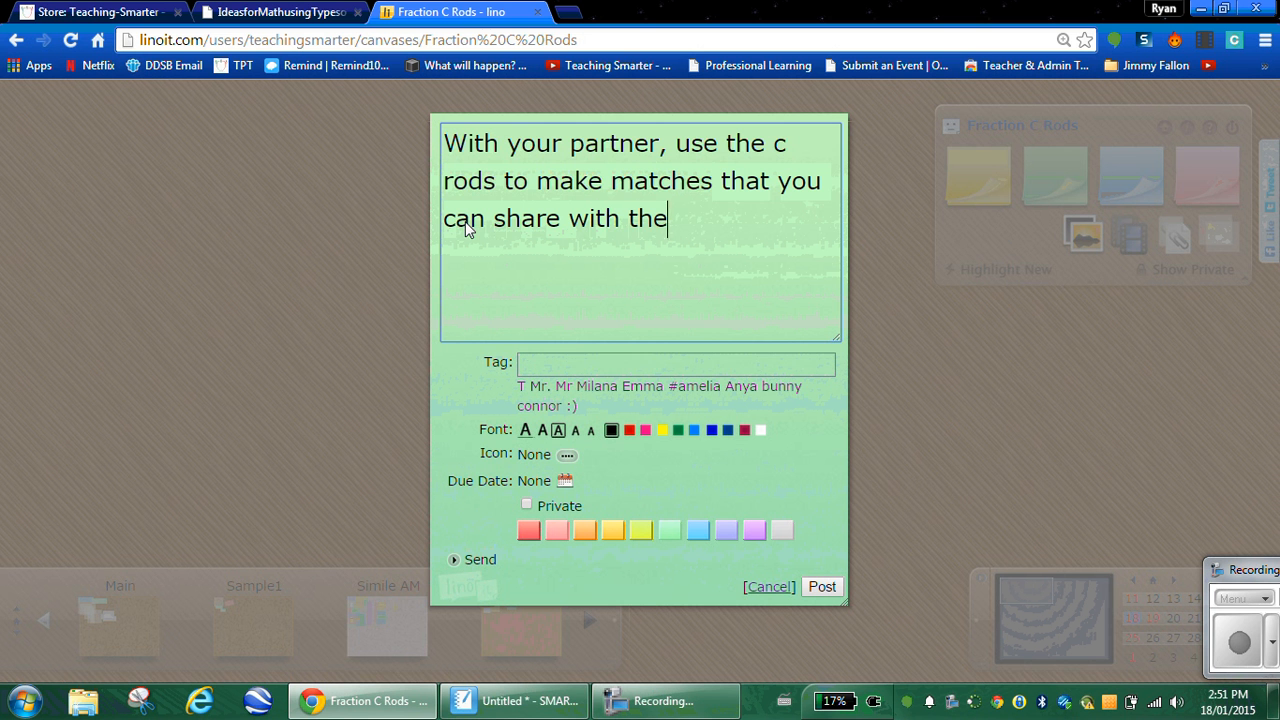
type(" class!")
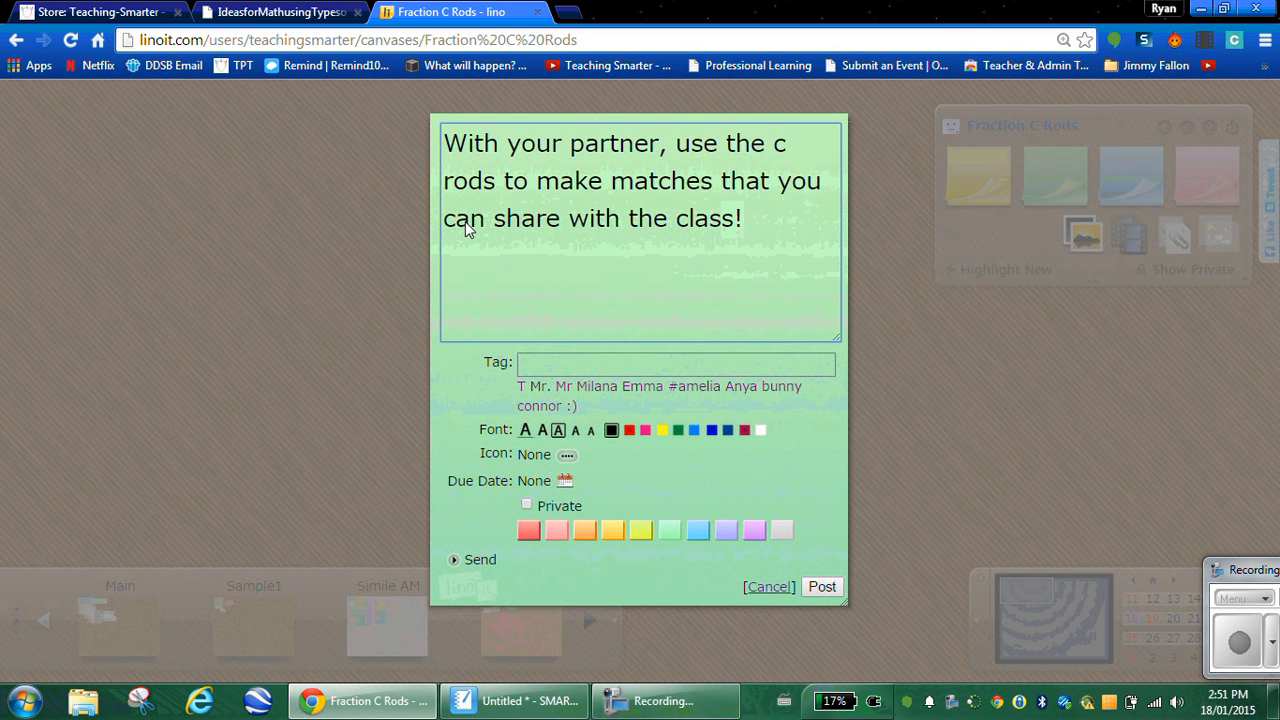
left_click(535, 365)
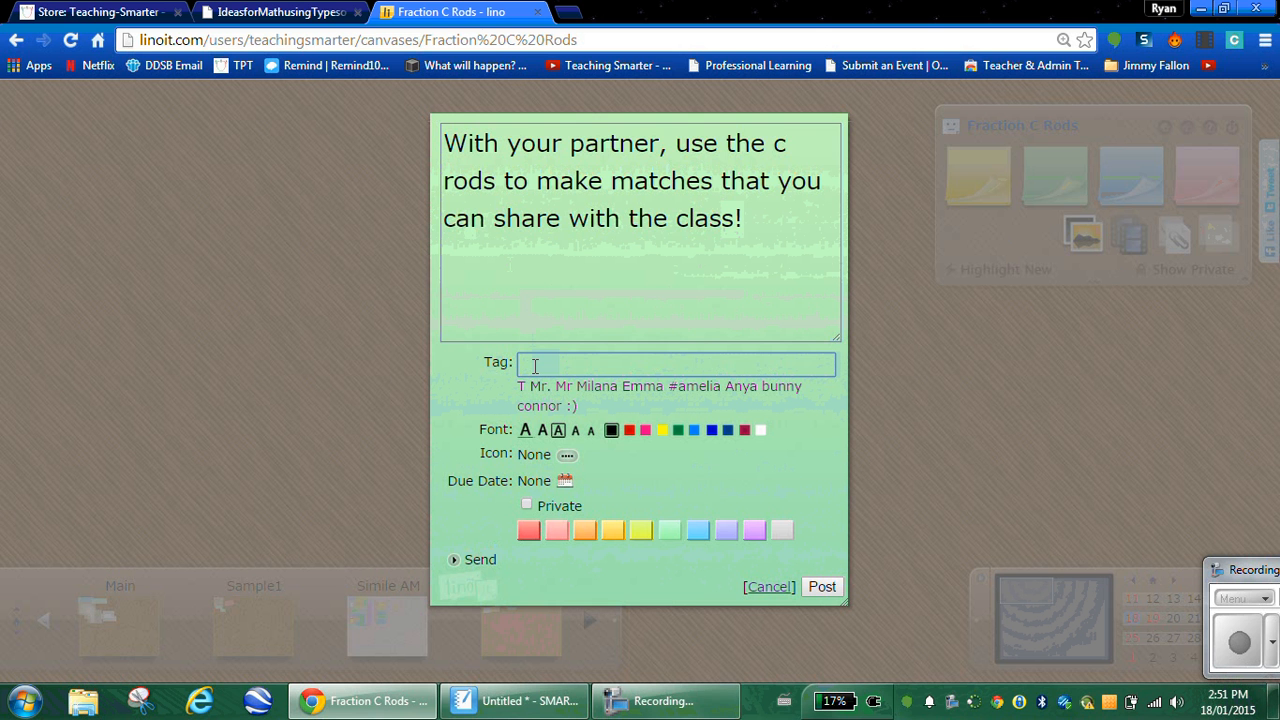
type("Mr. T")
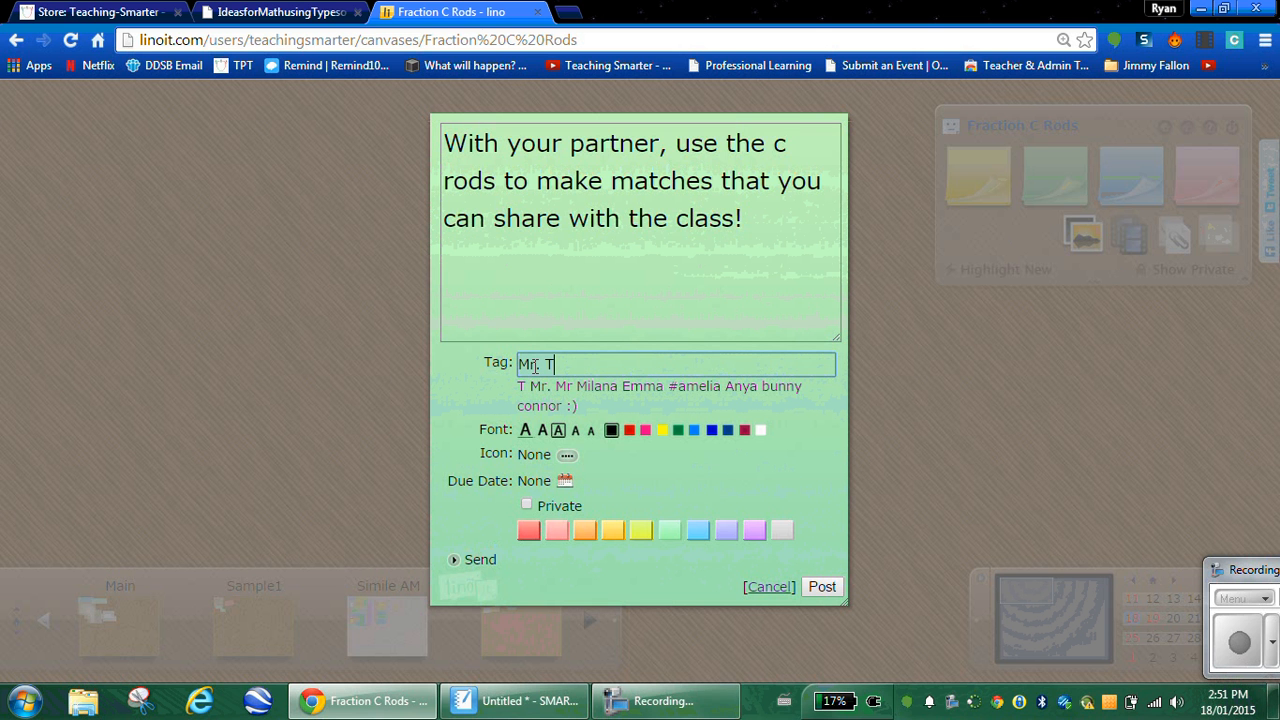
left_click(525, 432)
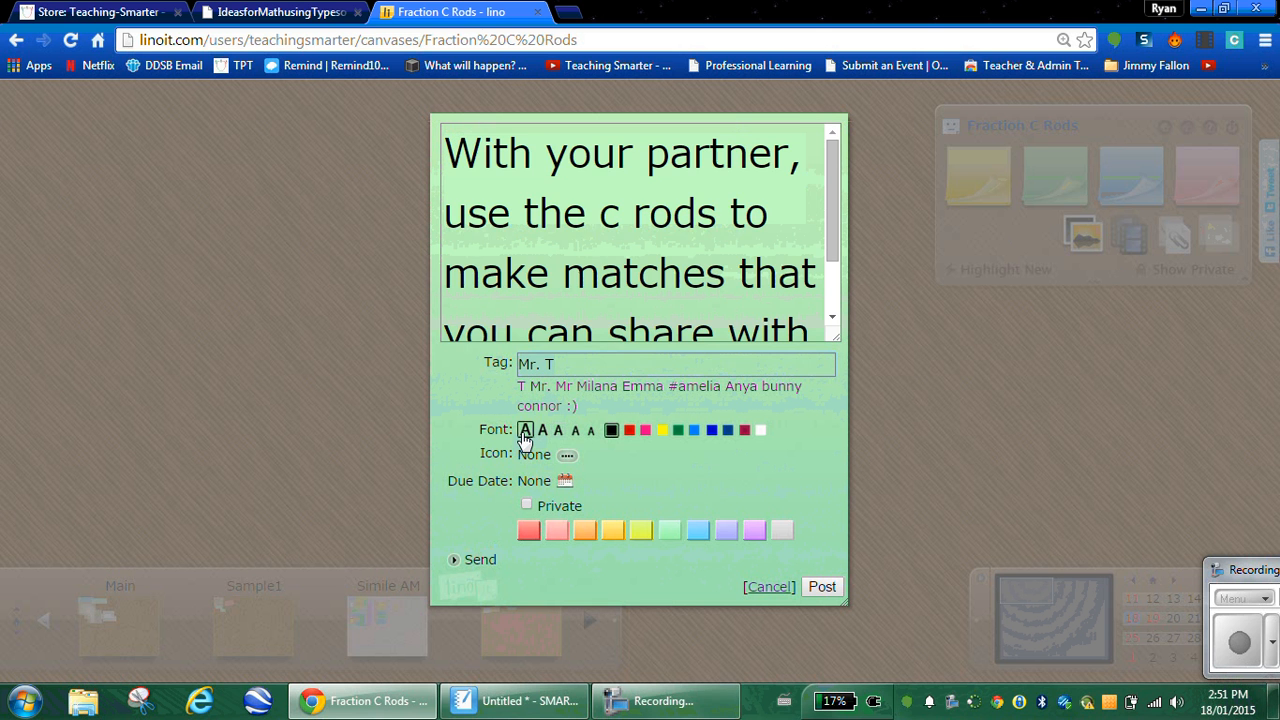
left_click(816, 586)
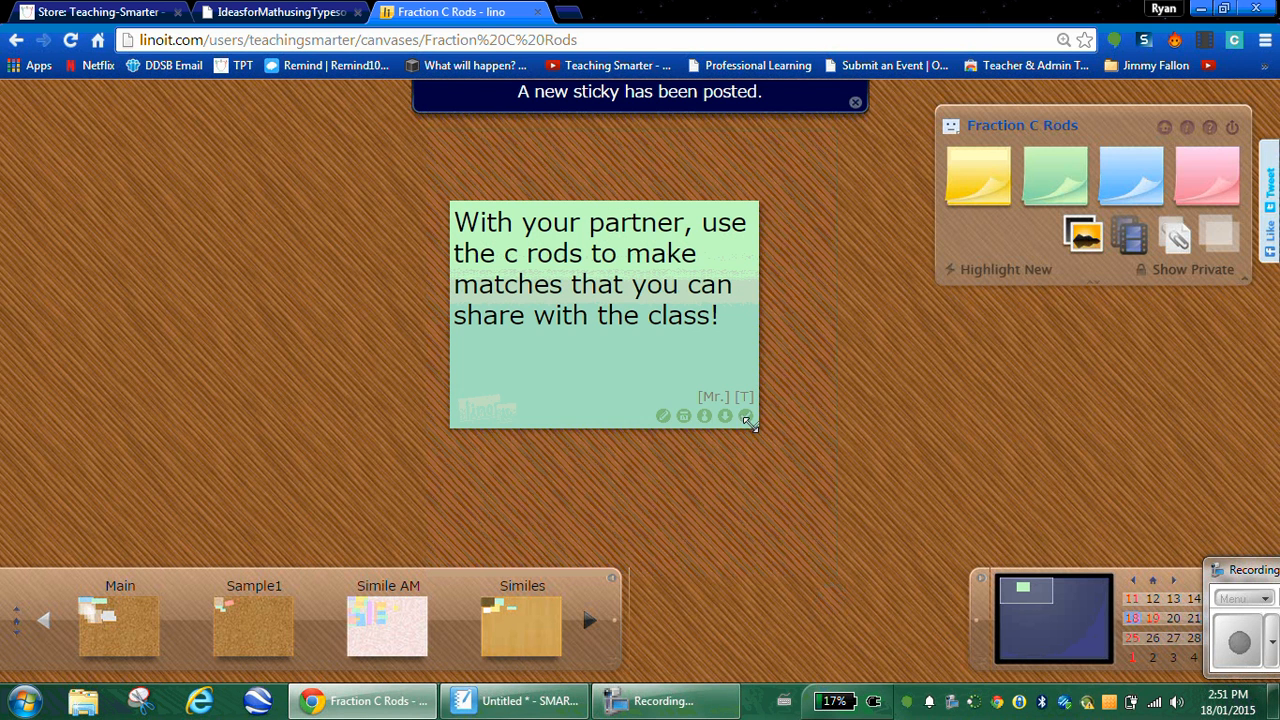
Step: Shrink the instruction sticky to fit its text and move it to the canvas's top-left
left_click_drag(752, 433, 754, 376)
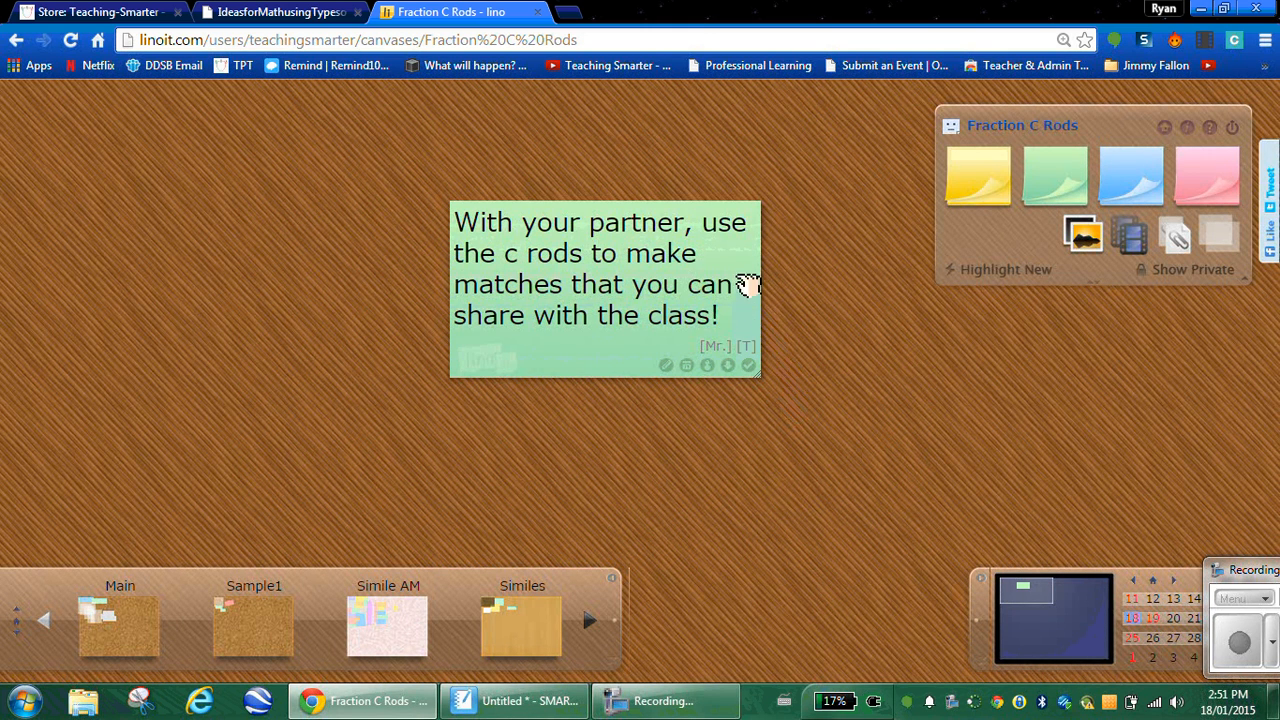
left_click_drag(748, 272, 716, 192)
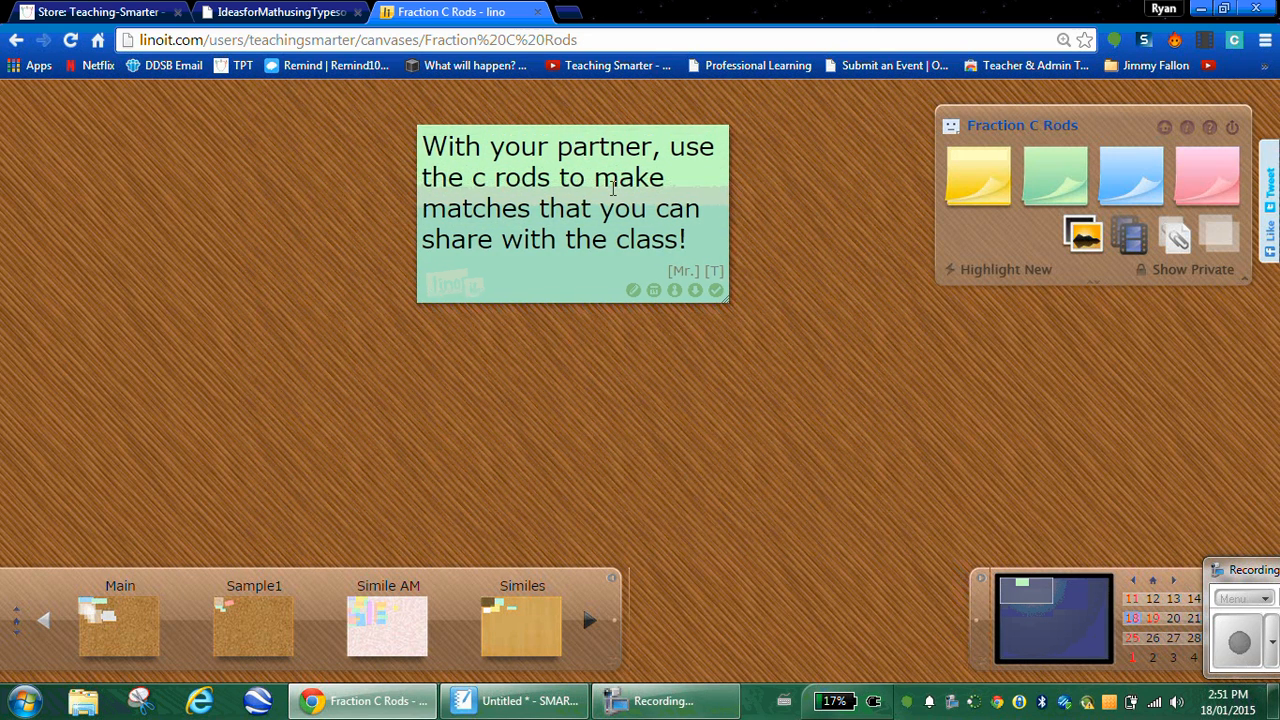
left_click_drag(694, 195, 326, 191)
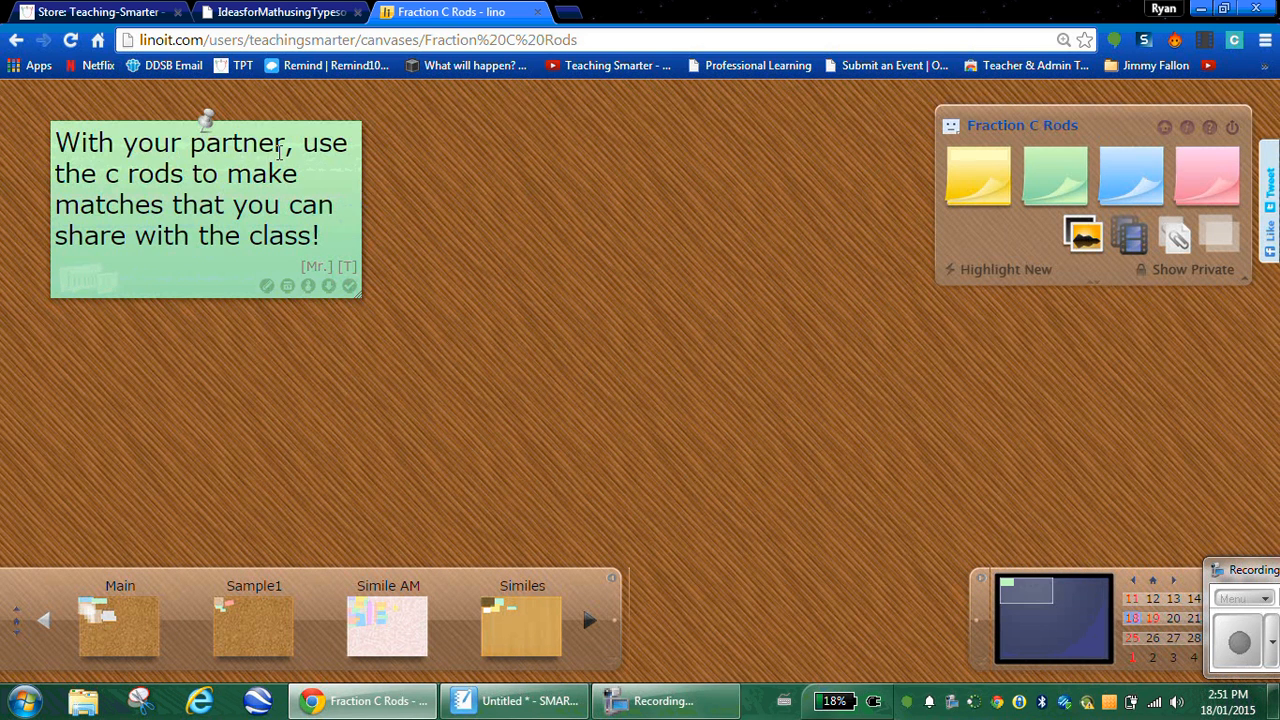
left_click(517, 704)
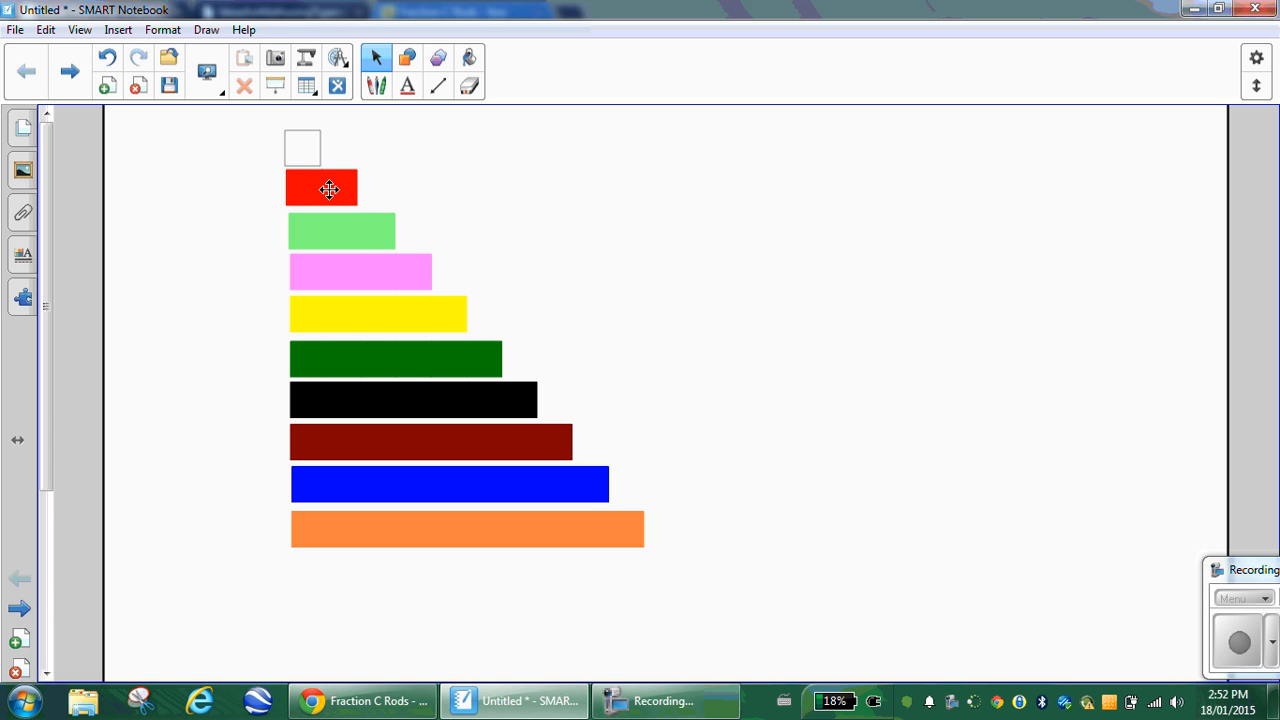
Step: Clone rods to the right: two white cubes over a red rod, two red rods over a pink rod
left_click_drag(329, 189, 713, 194)
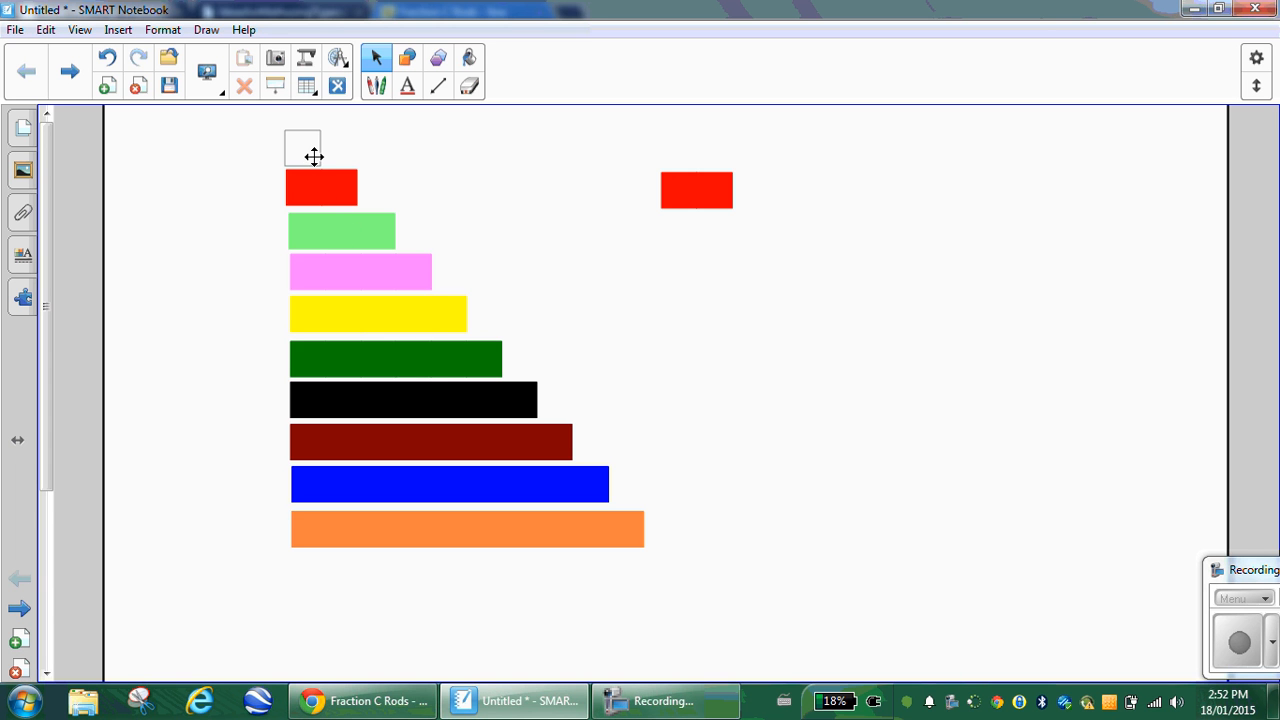
left_click_drag(312, 158, 695, 159)
left_click_drag(297, 149, 725, 152)
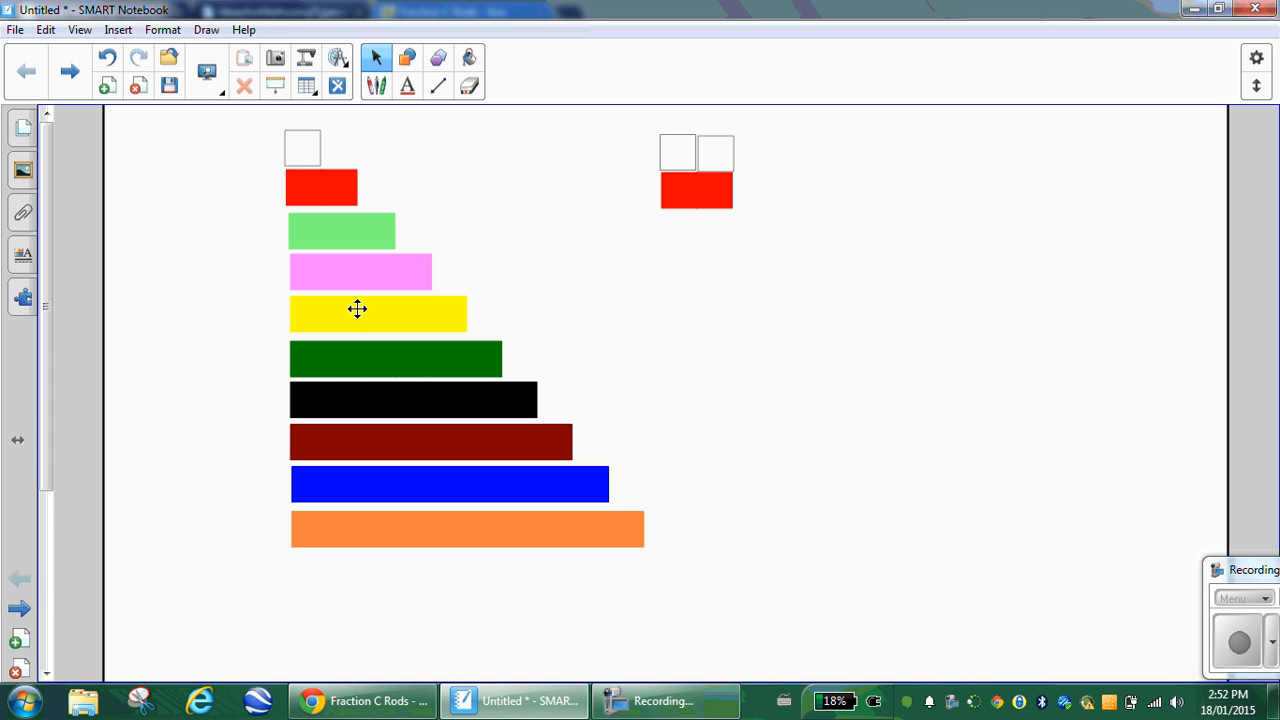
left_click_drag(397, 278, 1035, 320)
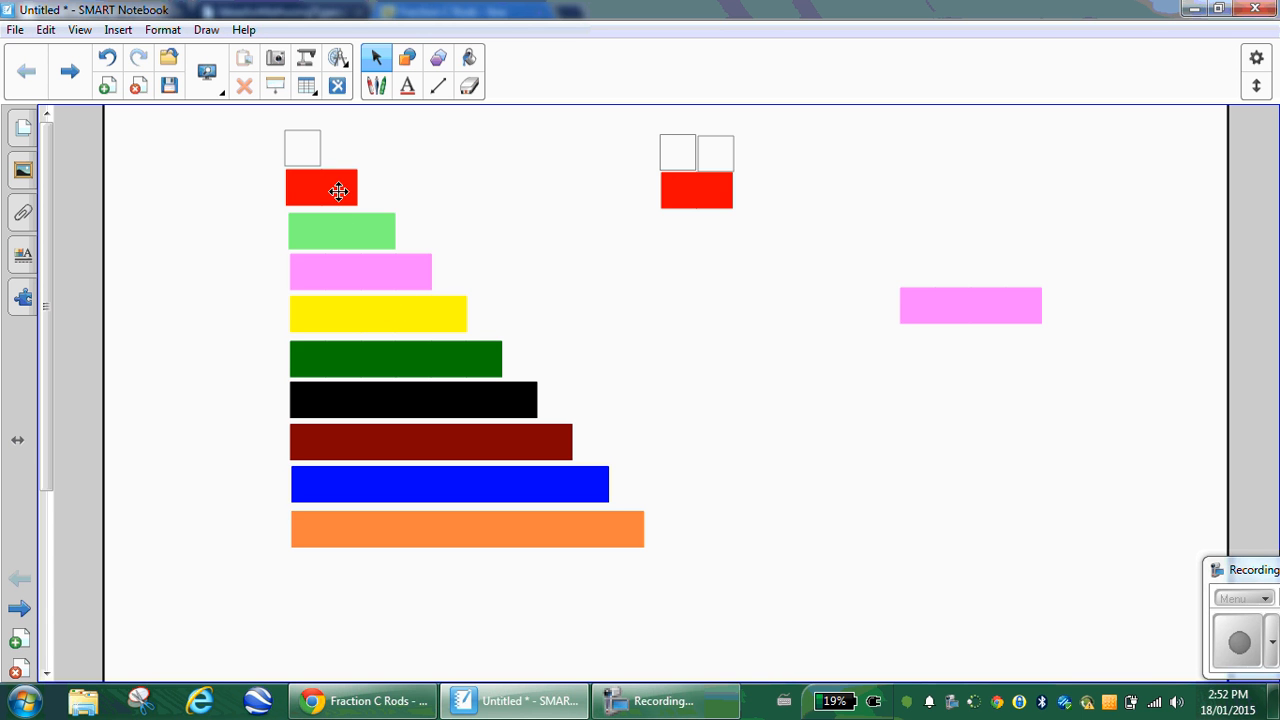
left_click_drag(337, 191, 964, 273)
left_click_drag(320, 200, 1020, 275)
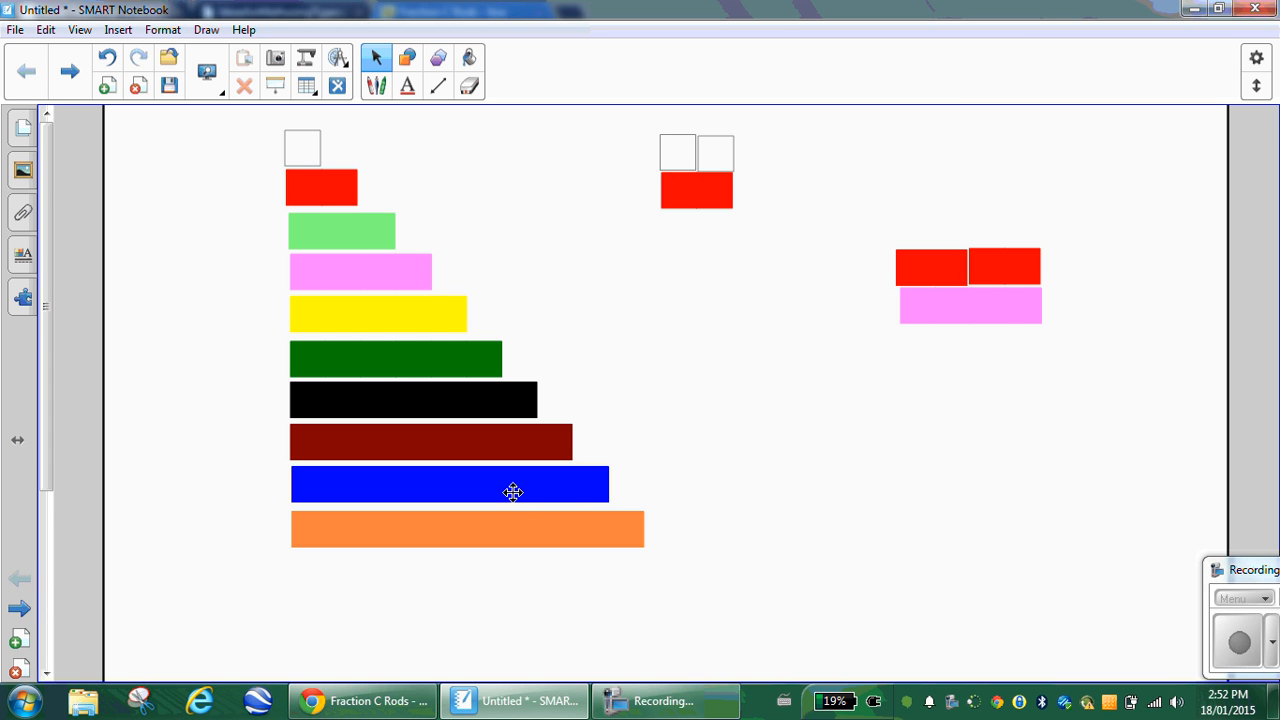
Step: Place a blue rod copy with three light-green rods lined up above it
left_click_drag(511, 491, 1048, 492)
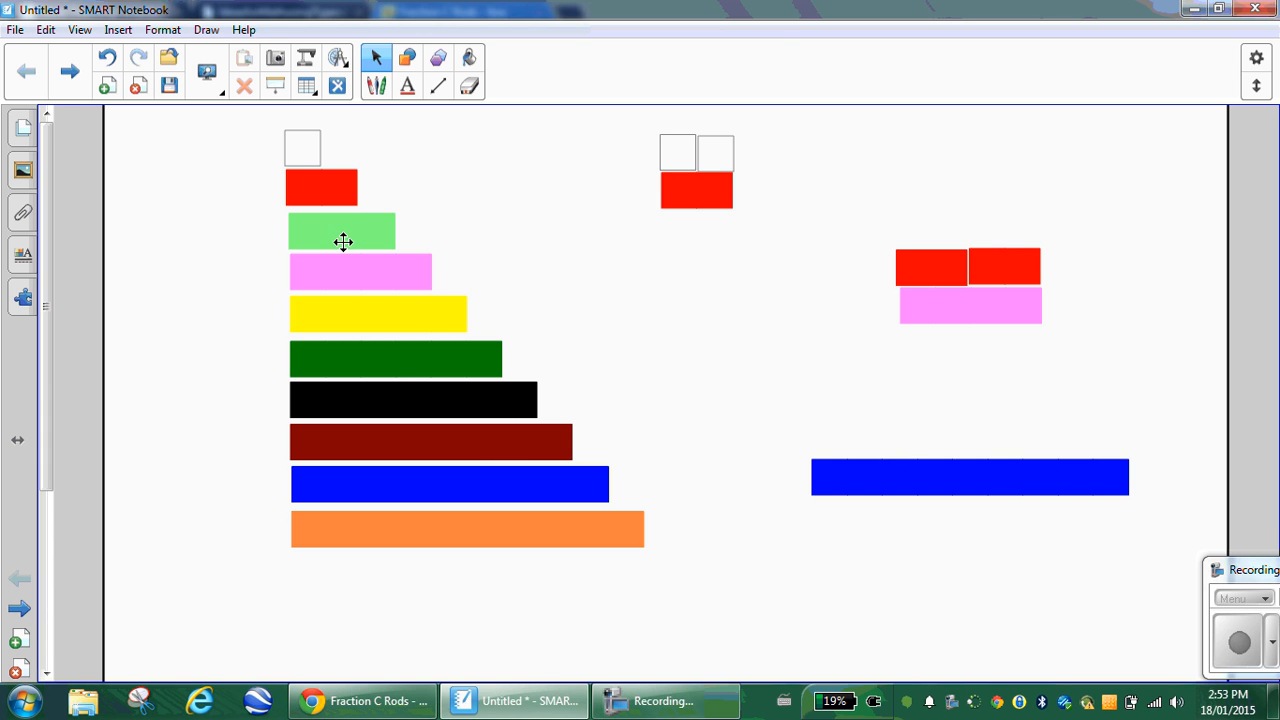
left_click_drag(344, 238, 882, 449)
left_click_drag(348, 236, 998, 455)
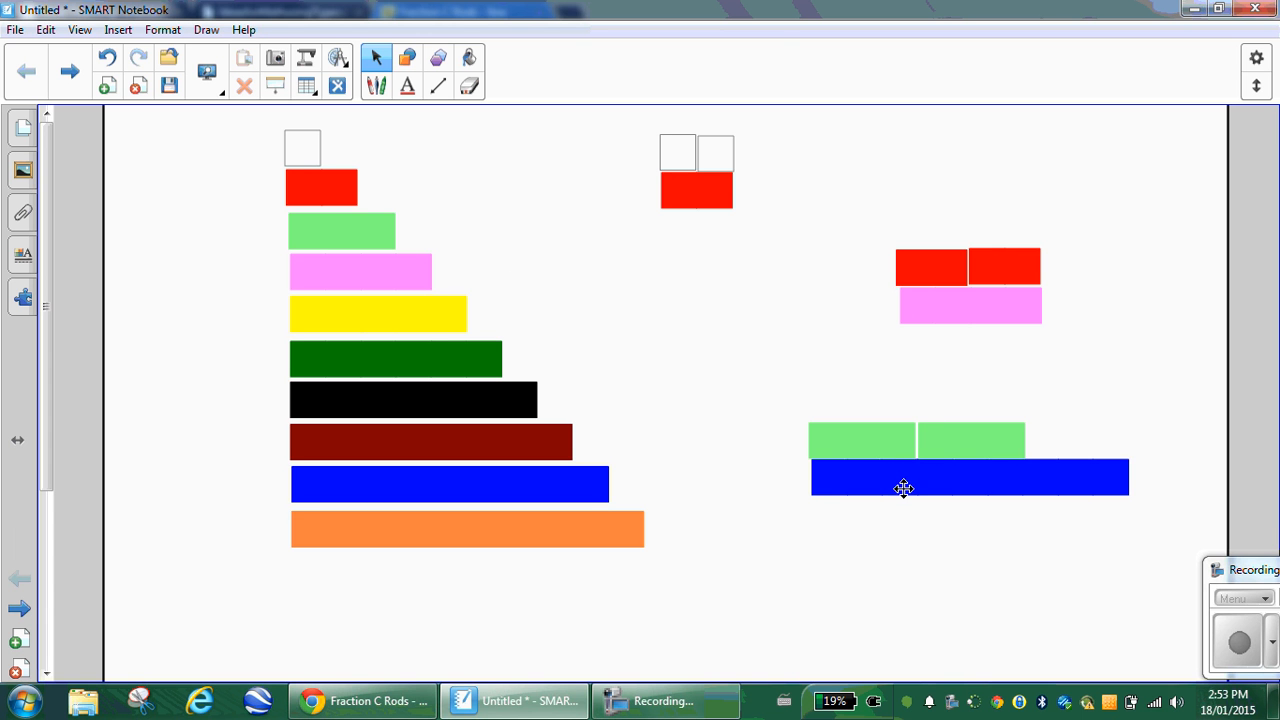
left_click_drag(380, 230, 1093, 448)
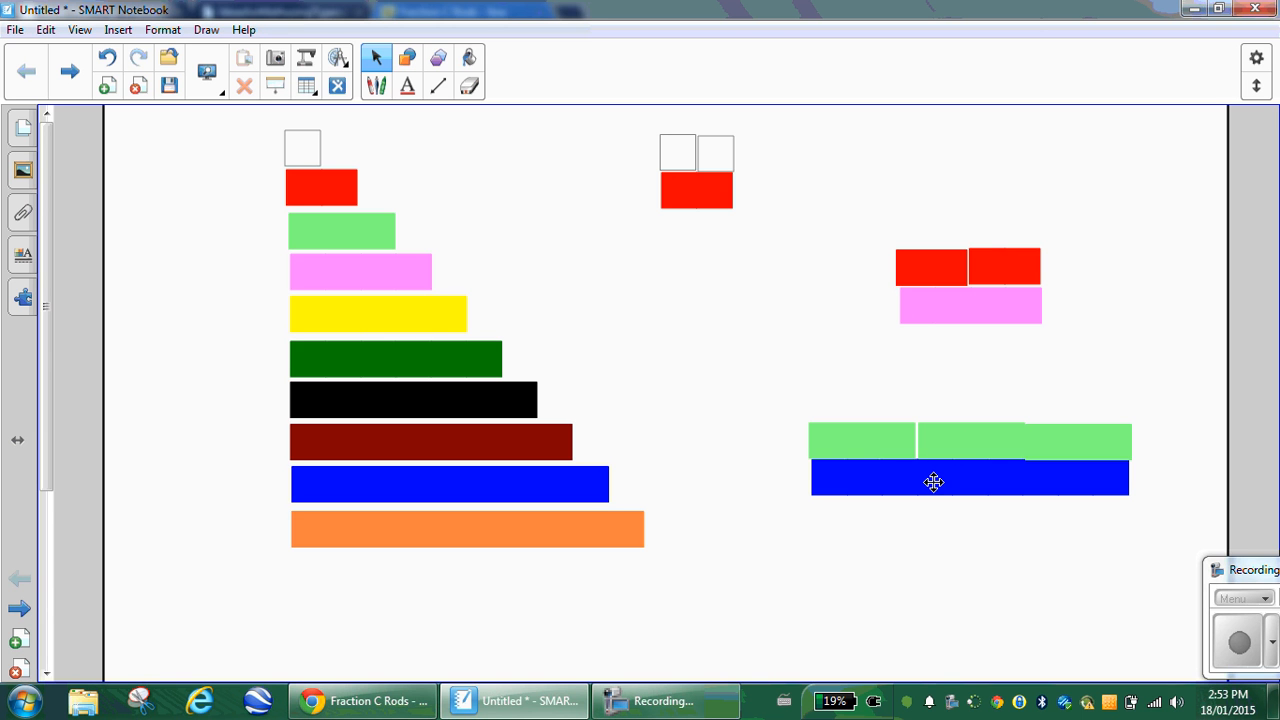
left_click_drag(963, 434, 1103, 369)
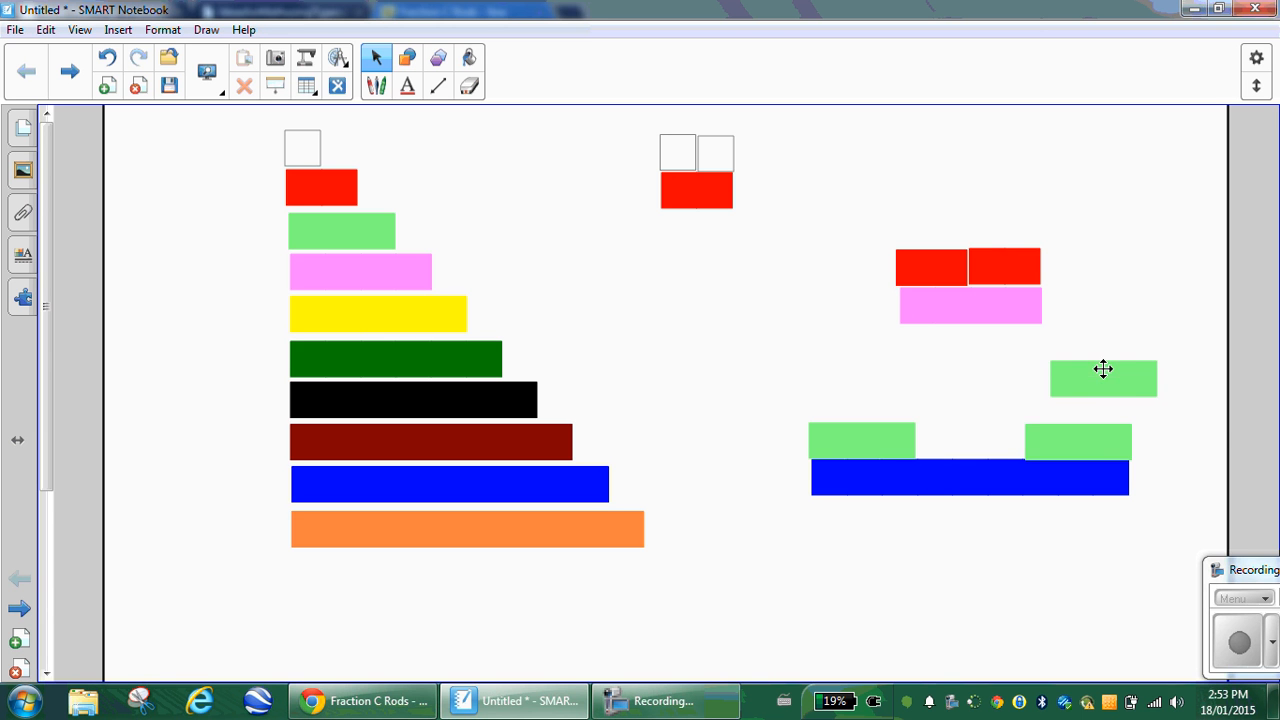
left_click_drag(1092, 451, 1228, 417)
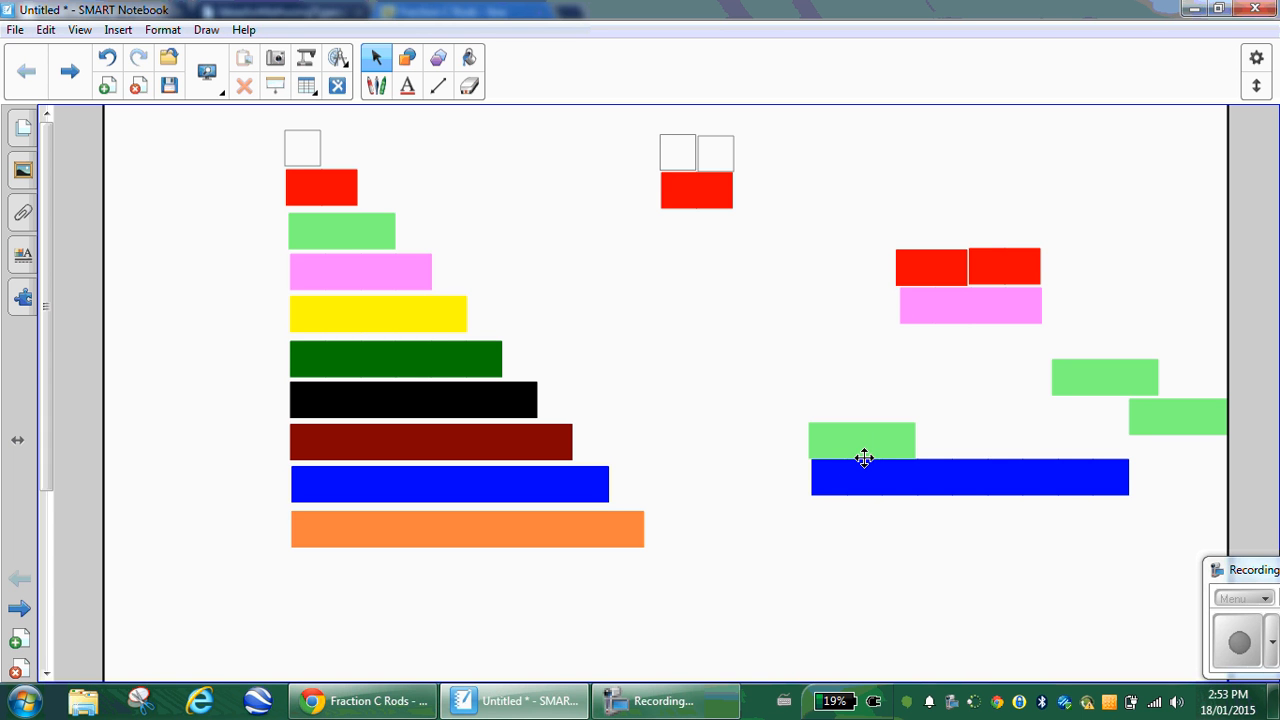
left_click_drag(1066, 381, 931, 446)
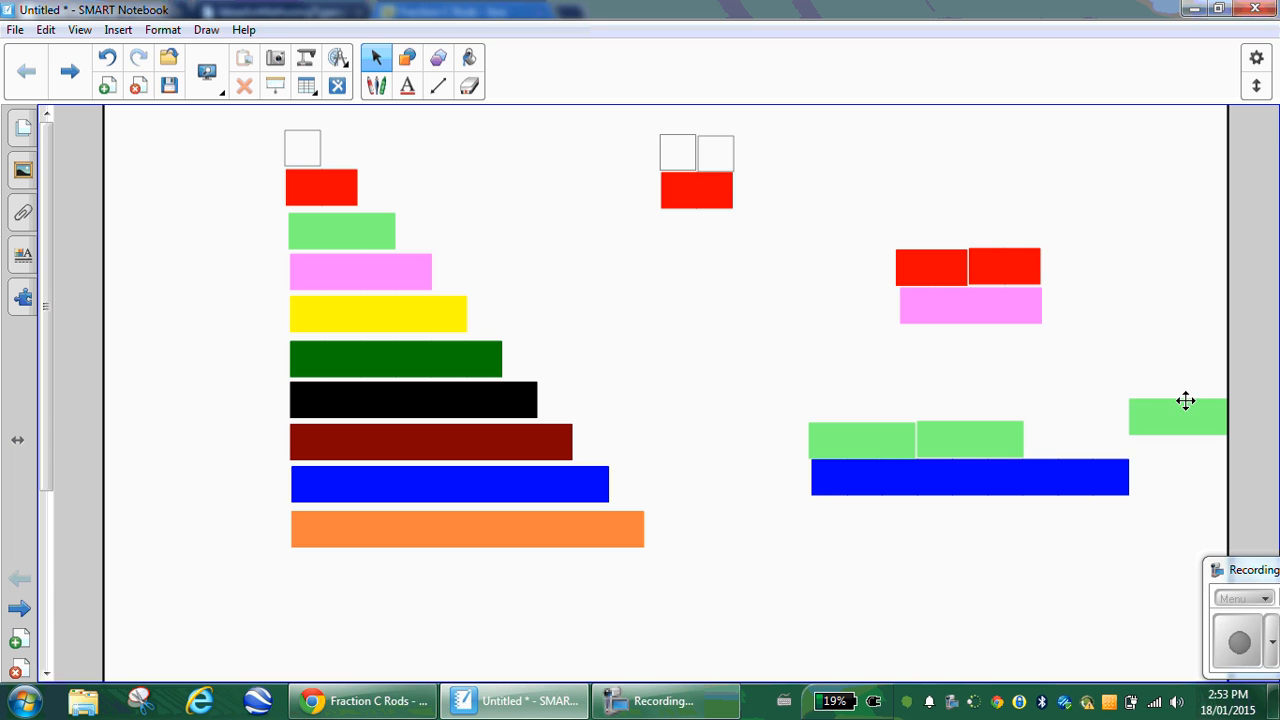
left_click_drag(1186, 403, 1065, 437)
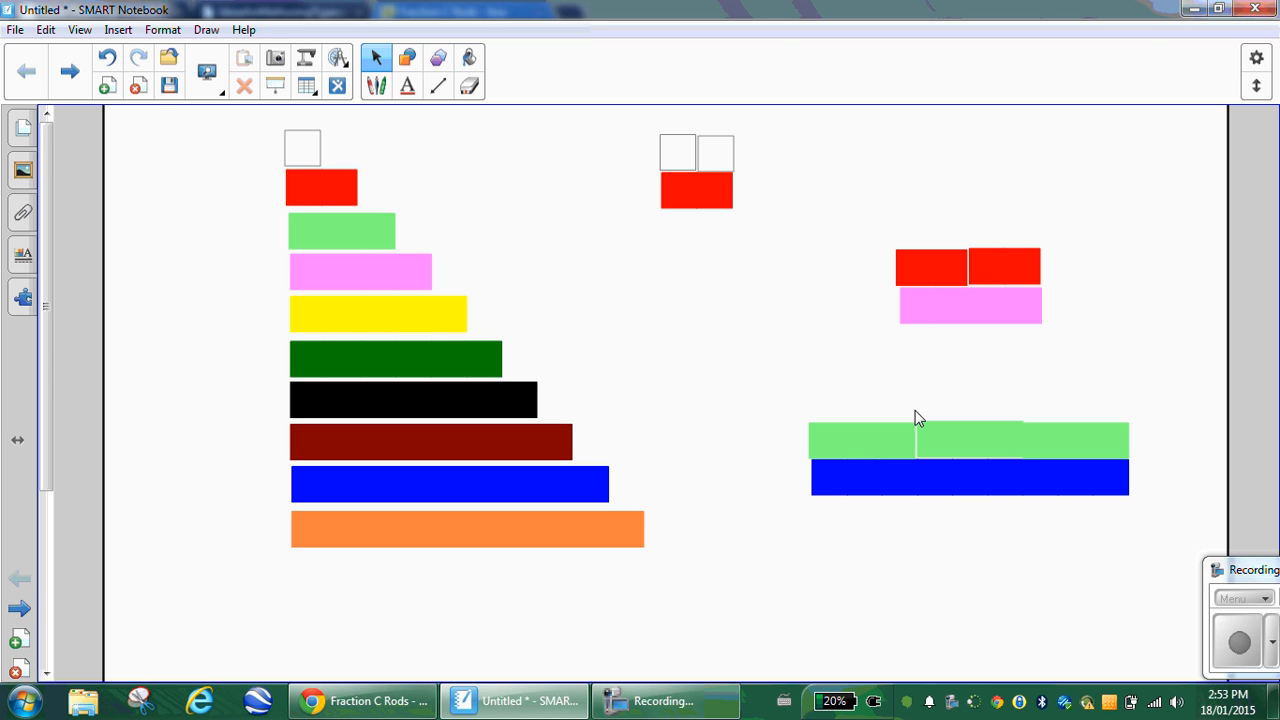
mouse_move(1258, 568)
left_mouse_down()
mouse_move(1113, 555)
mouse_move(1258, 578)
left_mouse_up()
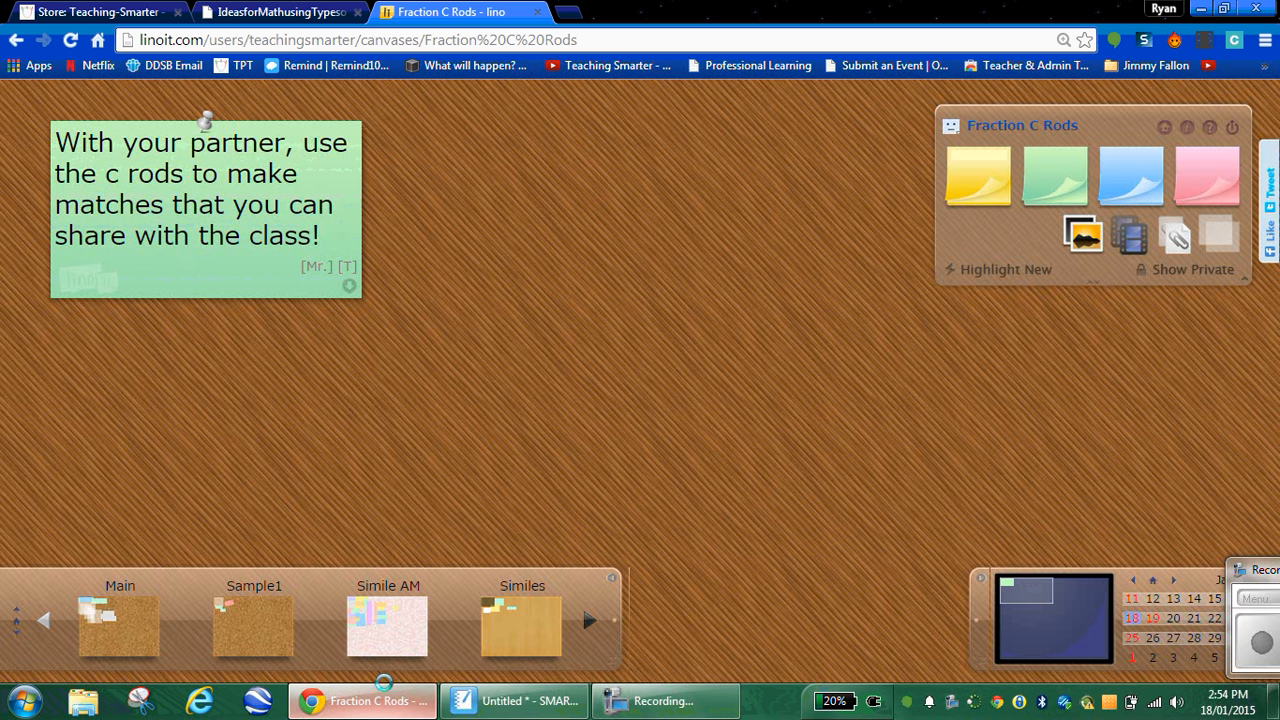
Step: Load bit.ly in a new Chrome tab and select the Fraction C Rods canvas URL
left_click(363, 700)
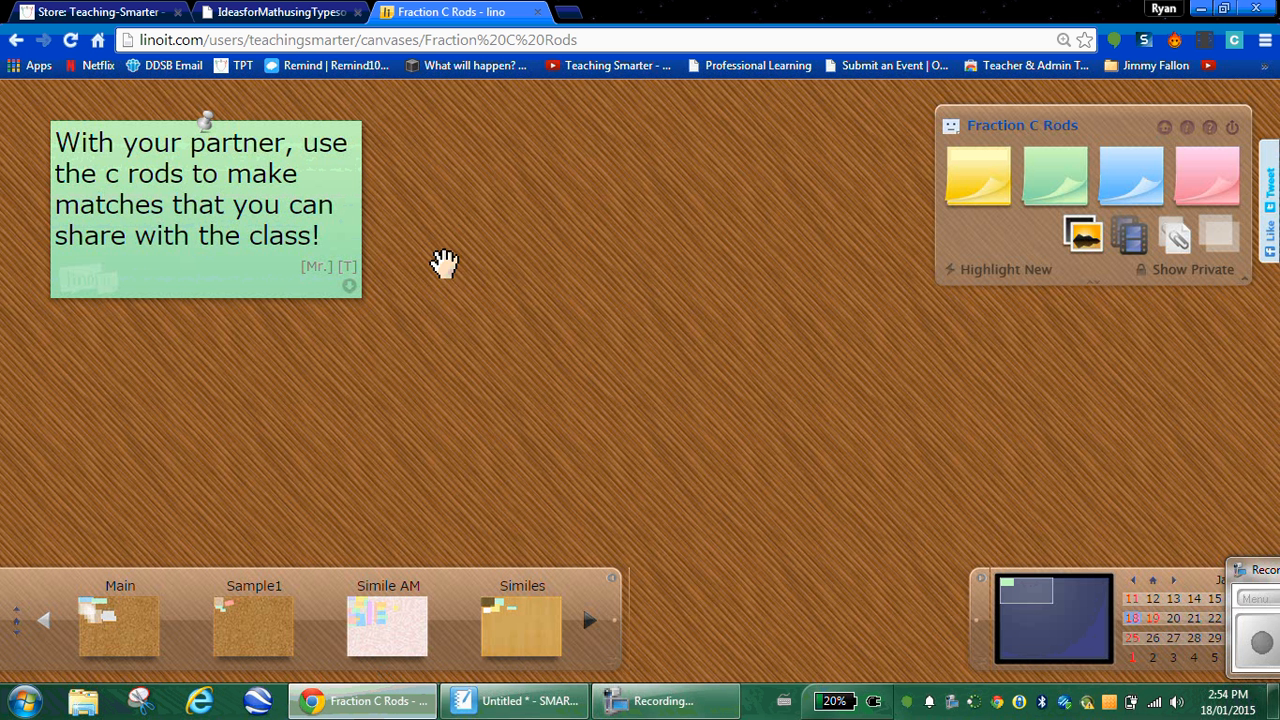
left_click(568, 13)
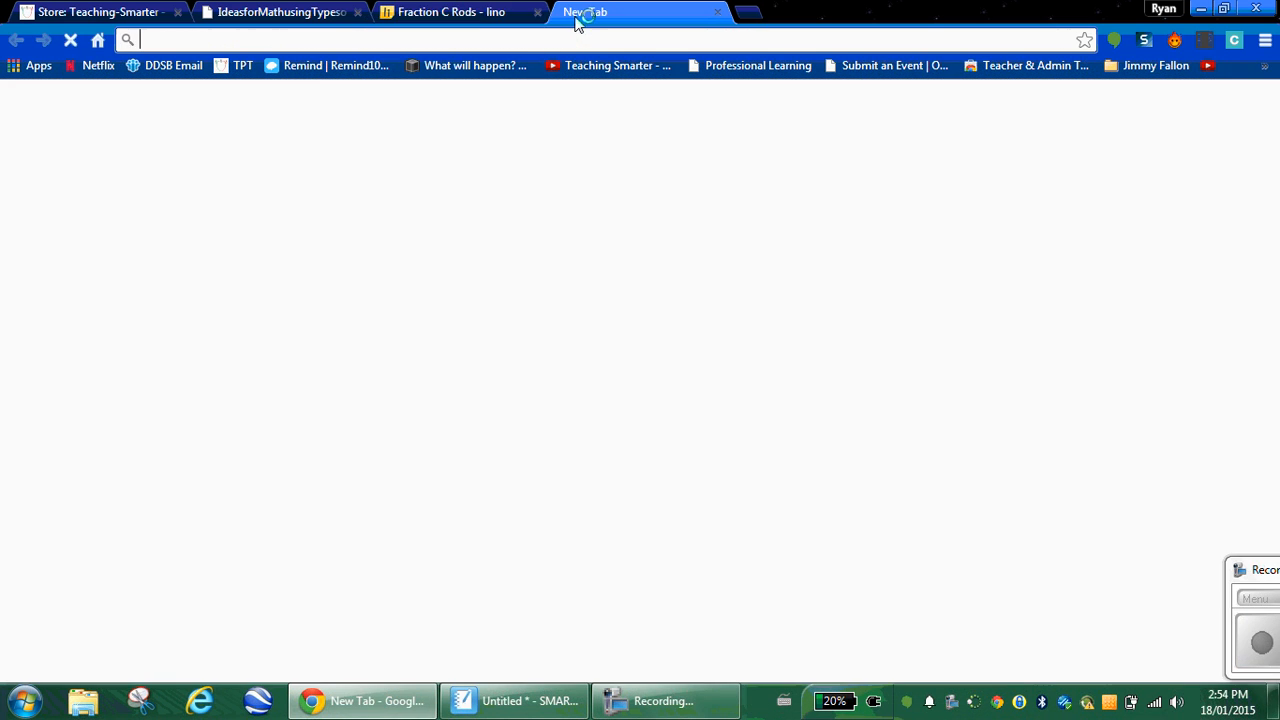
left_click(474, 18)
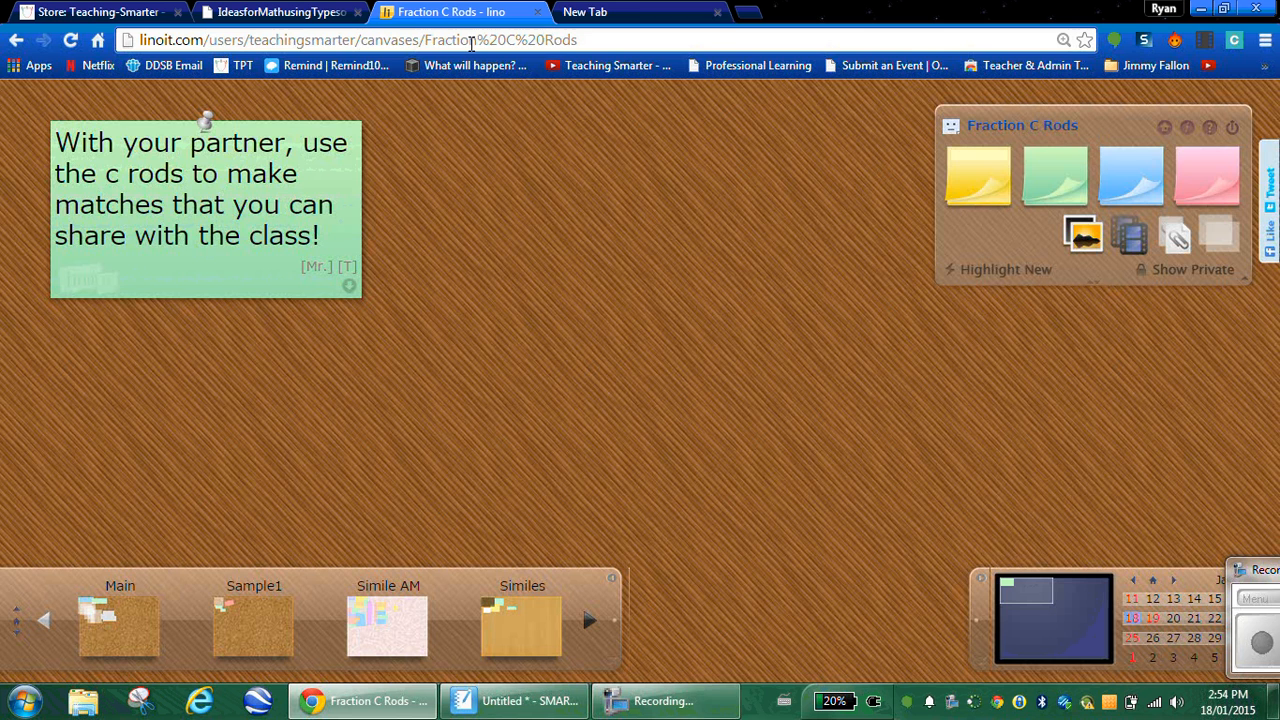
left_click(630, 13)
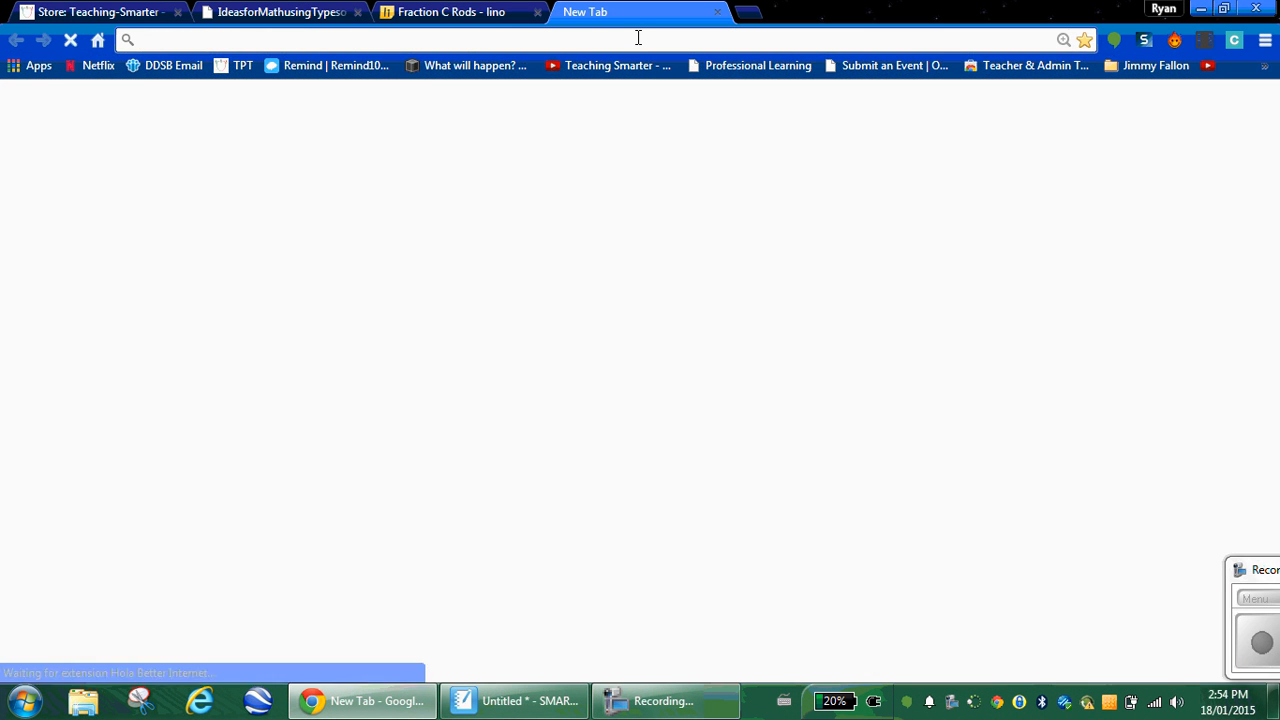
type("bit")
key("Return")
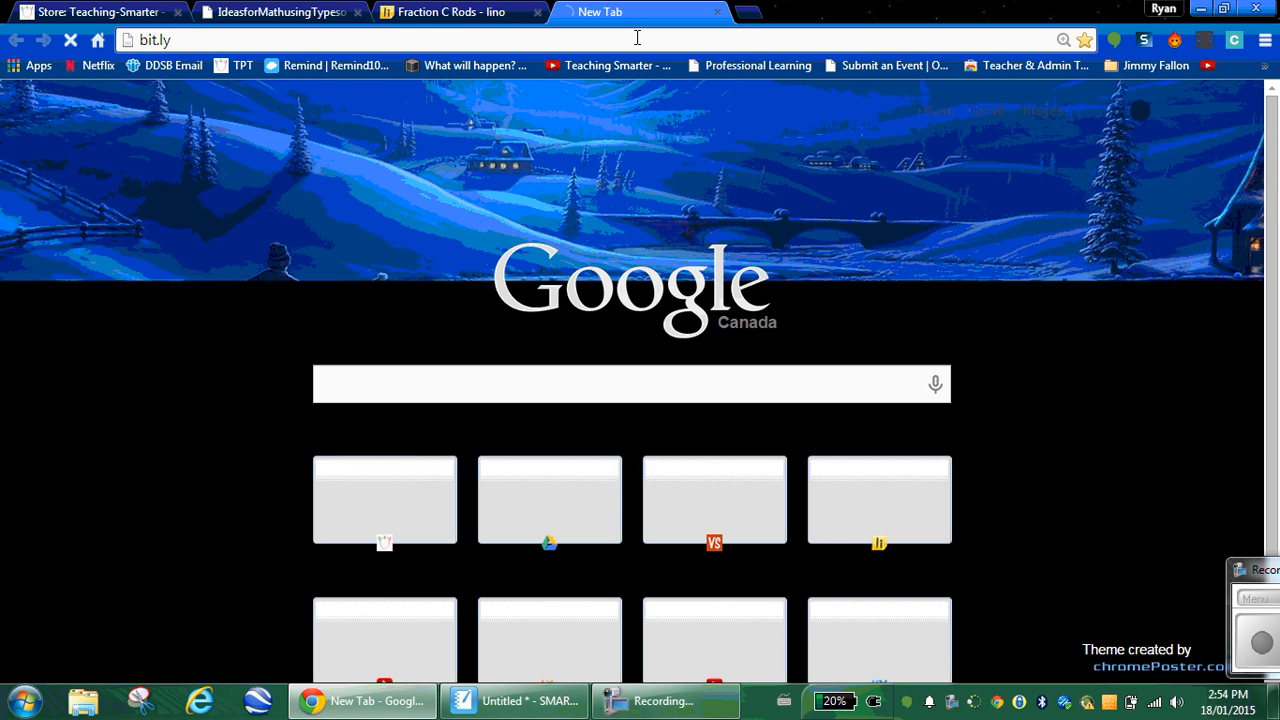
left_click(425, 18)
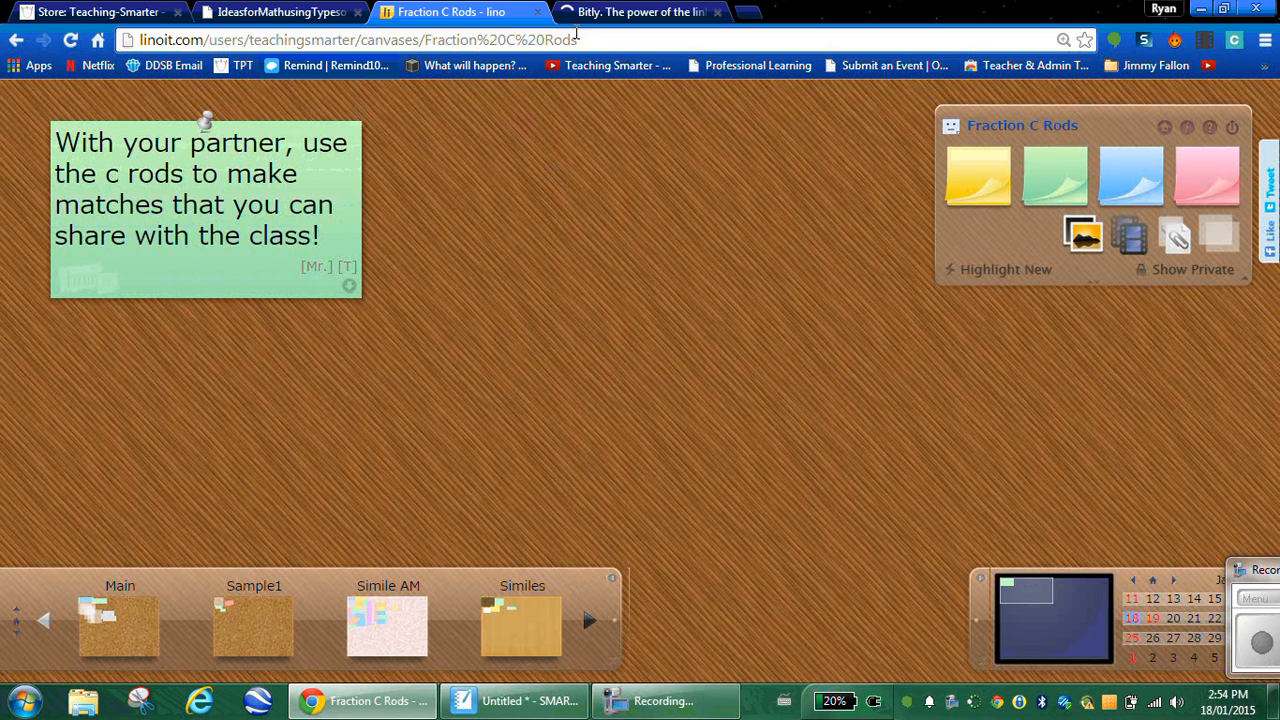
left_click_drag(578, 38, 148, 65)
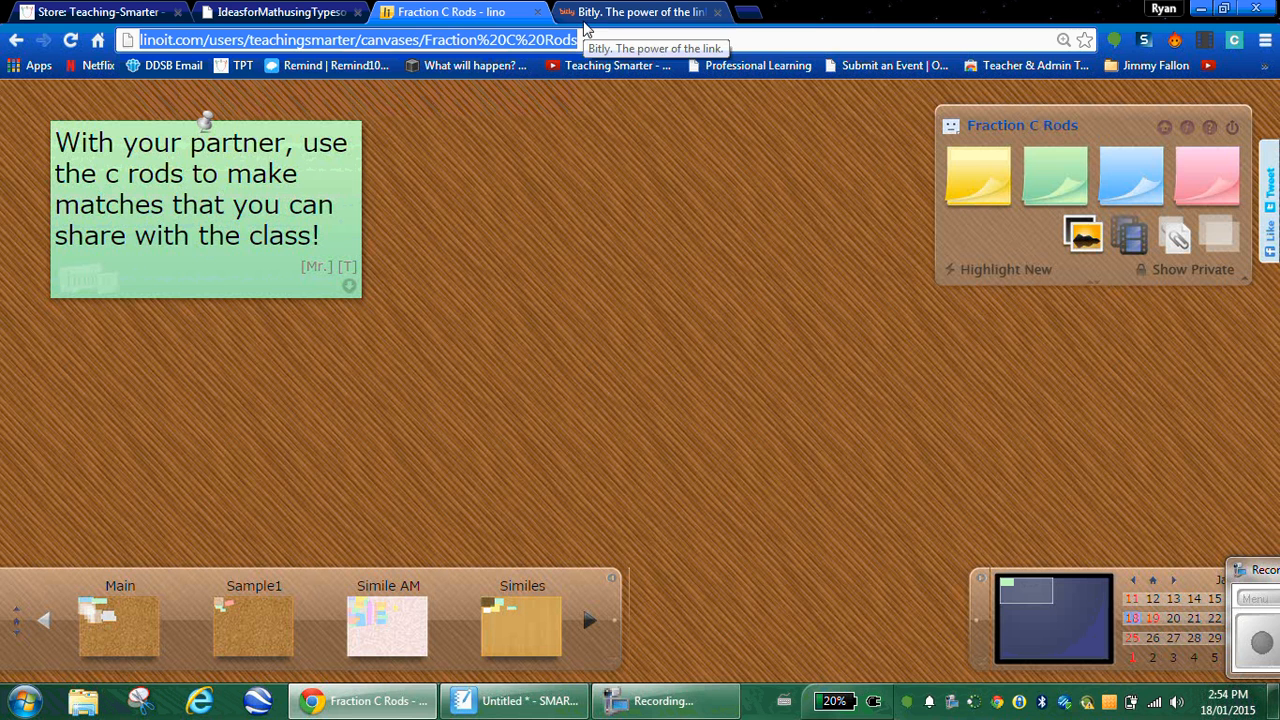
left_click(636, 14)
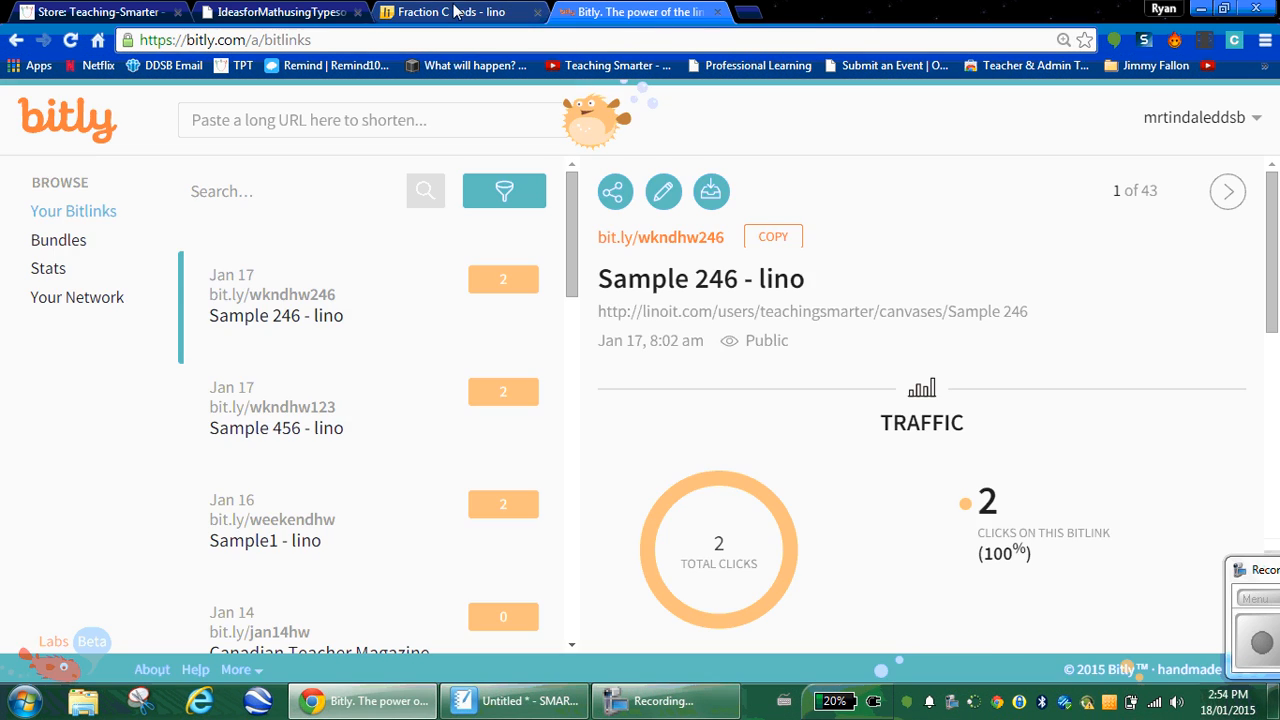
Step: Copy the canvas address and paste it into Bitly's long-link field to shorten it
left_click(488, 18)
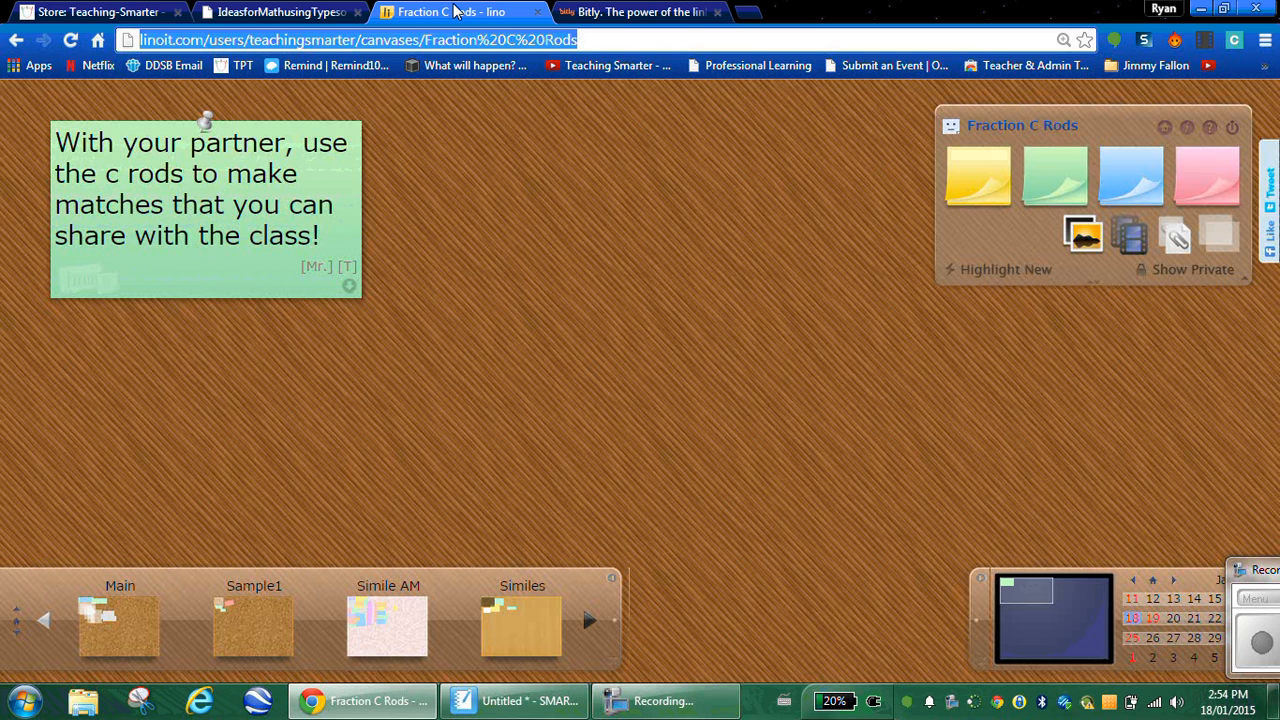
right_click(537, 40)
left_click(571, 100)
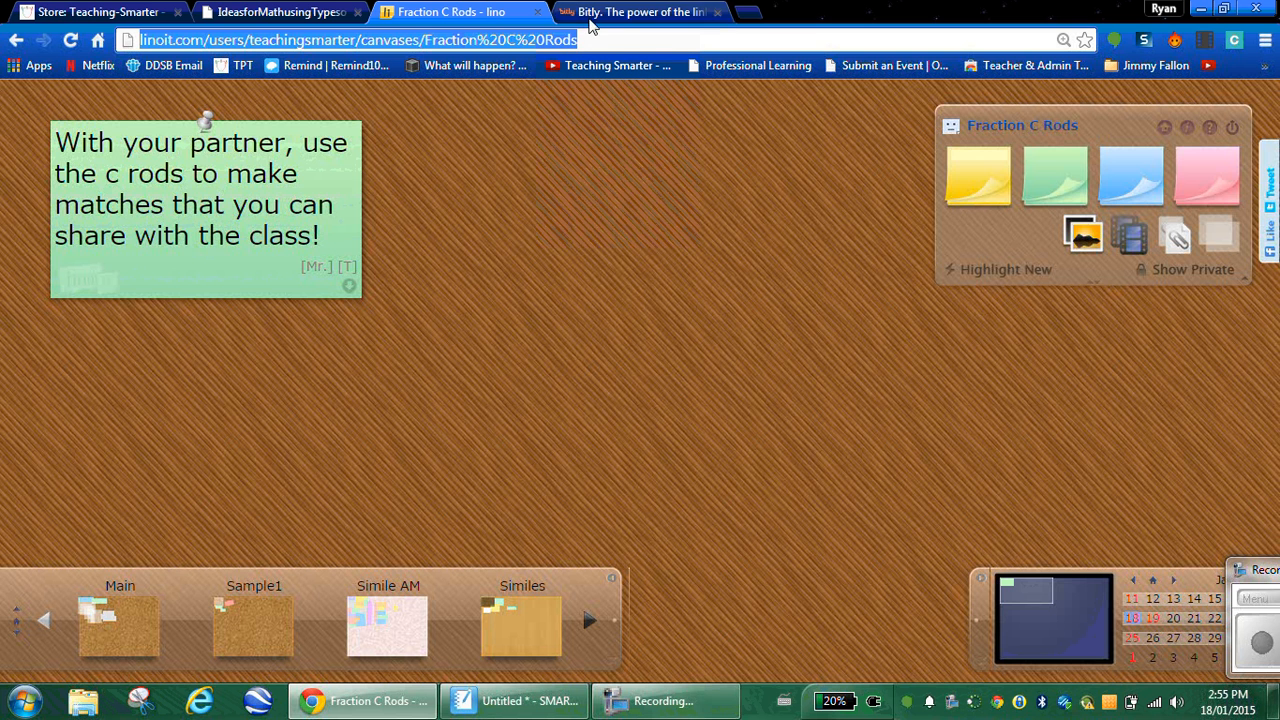
left_click(640, 14)
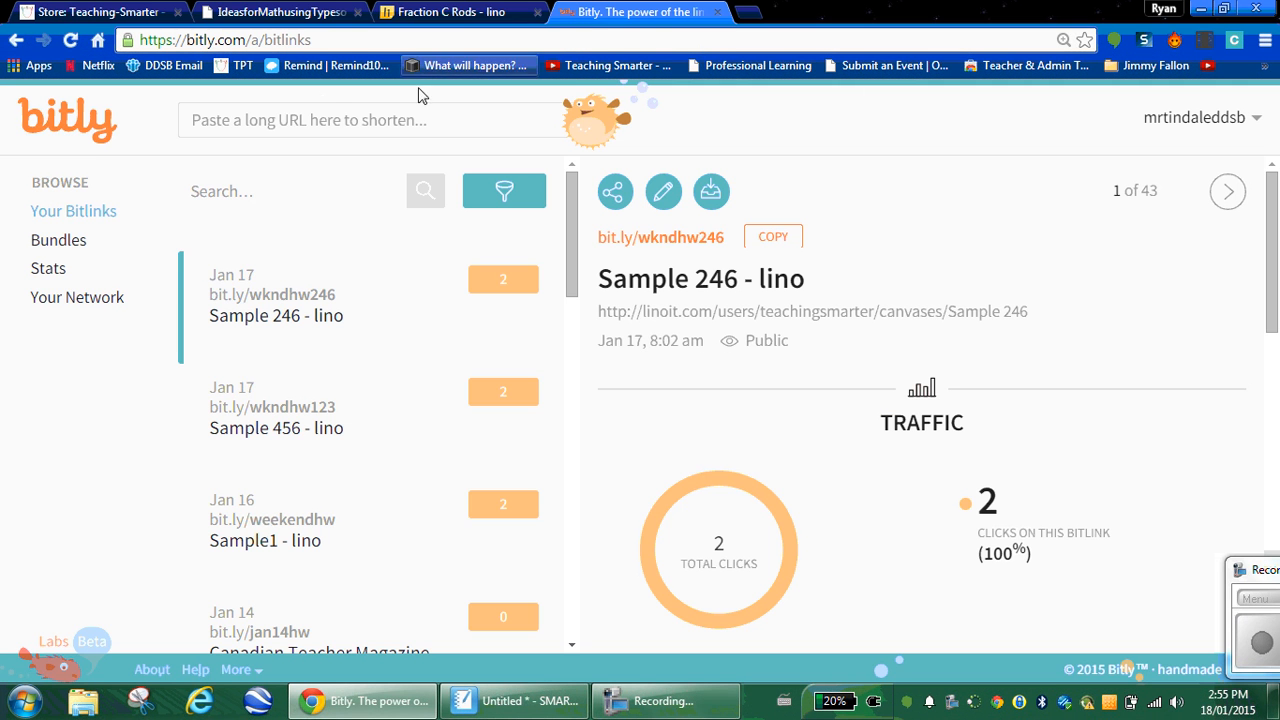
left_click(290, 120)
right_click(290, 120)
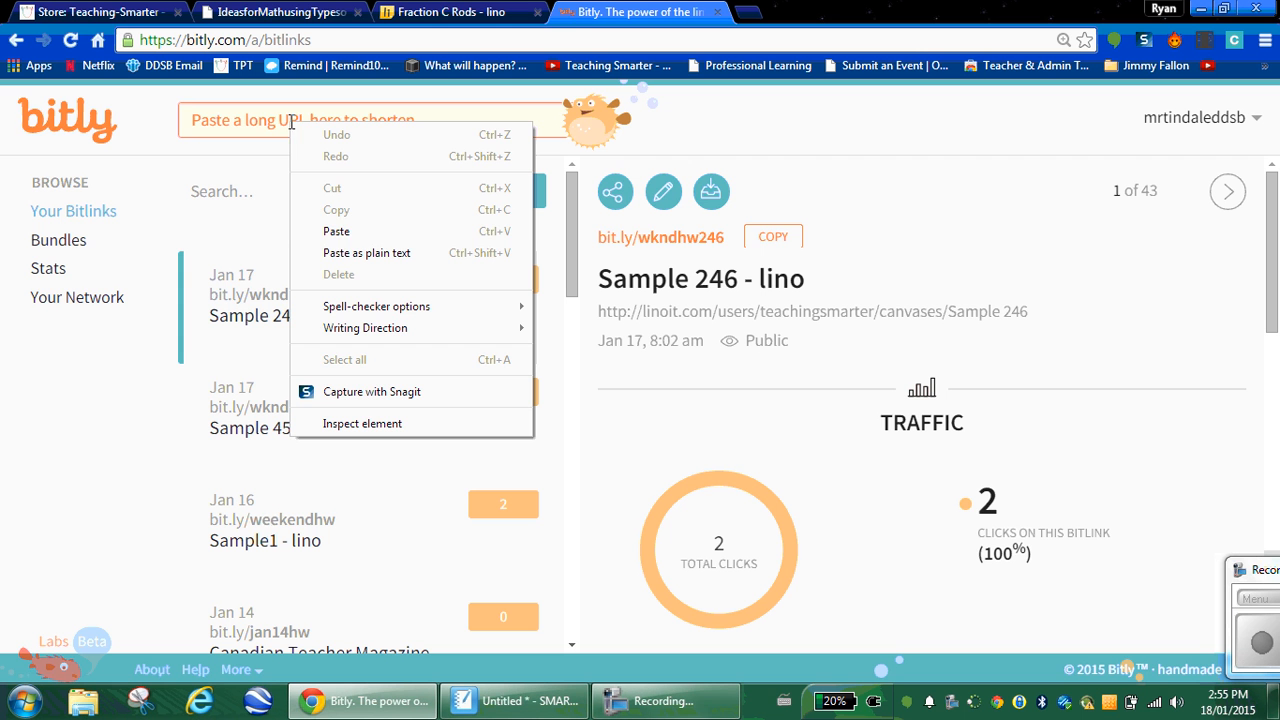
left_click(331, 231)
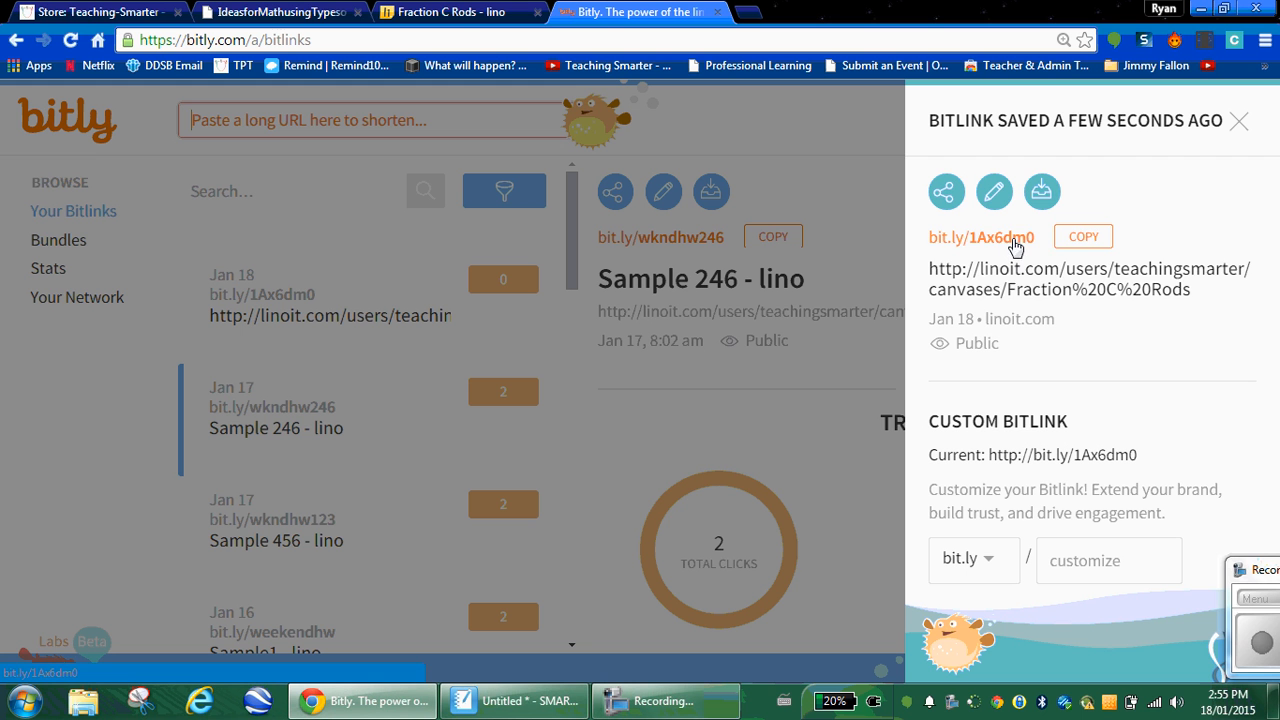
left_click(1071, 237)
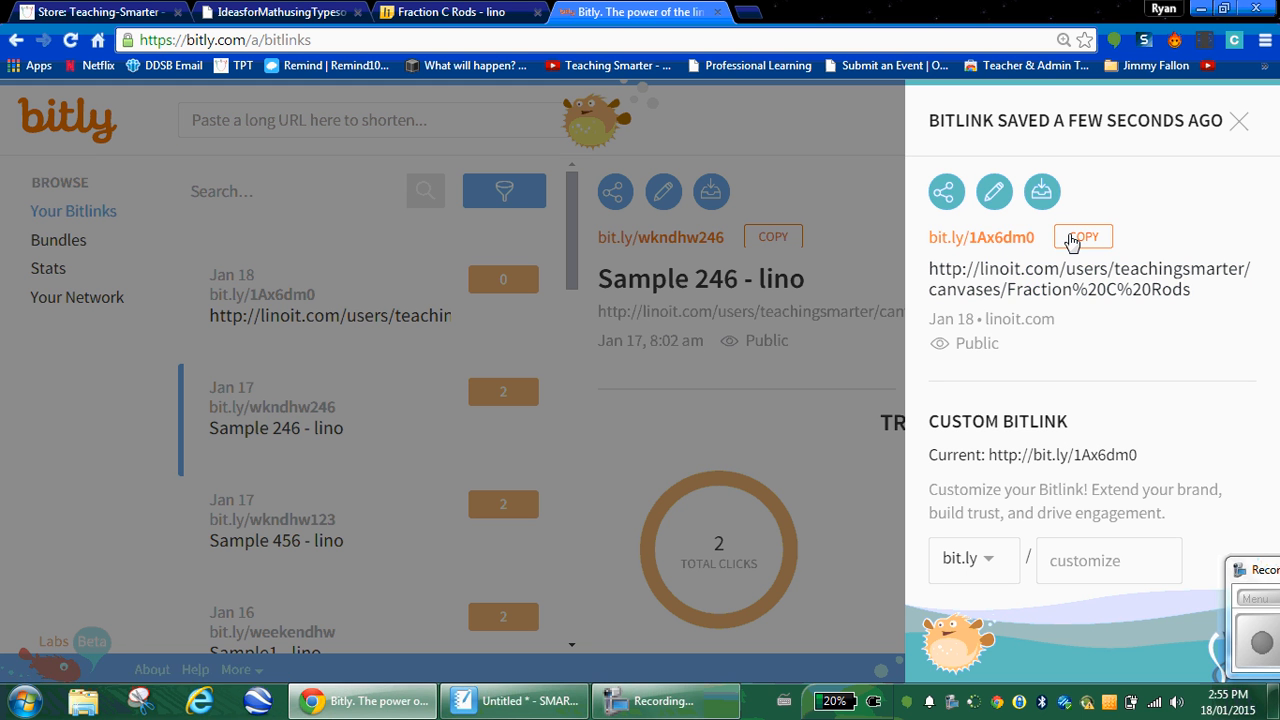
left_click(1086, 237)
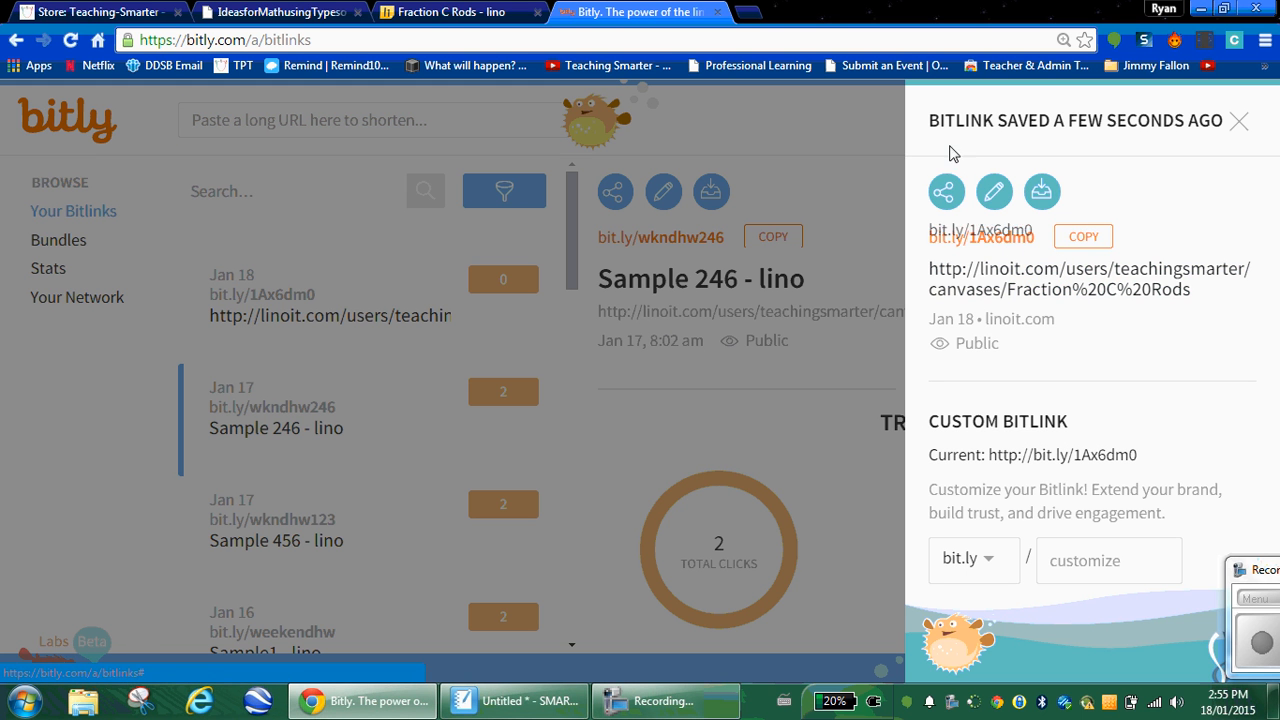
left_click(745, 15)
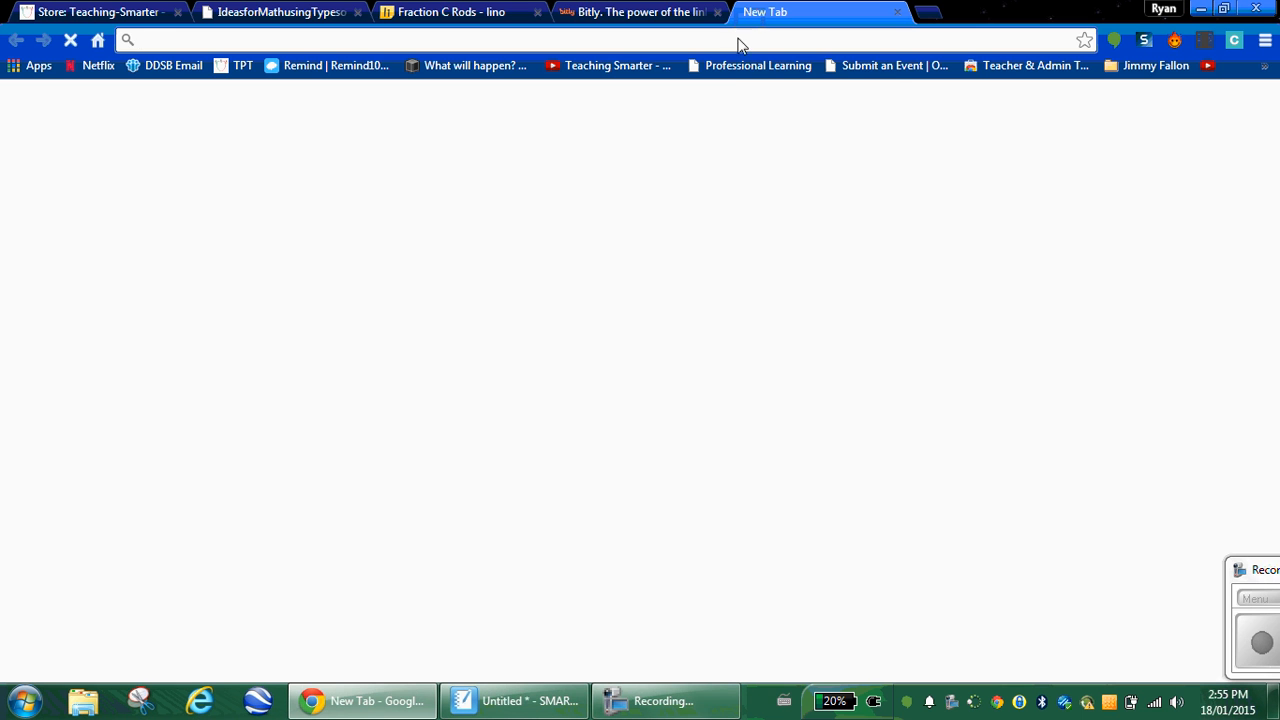
right_click(738, 40)
left_click(776, 128)
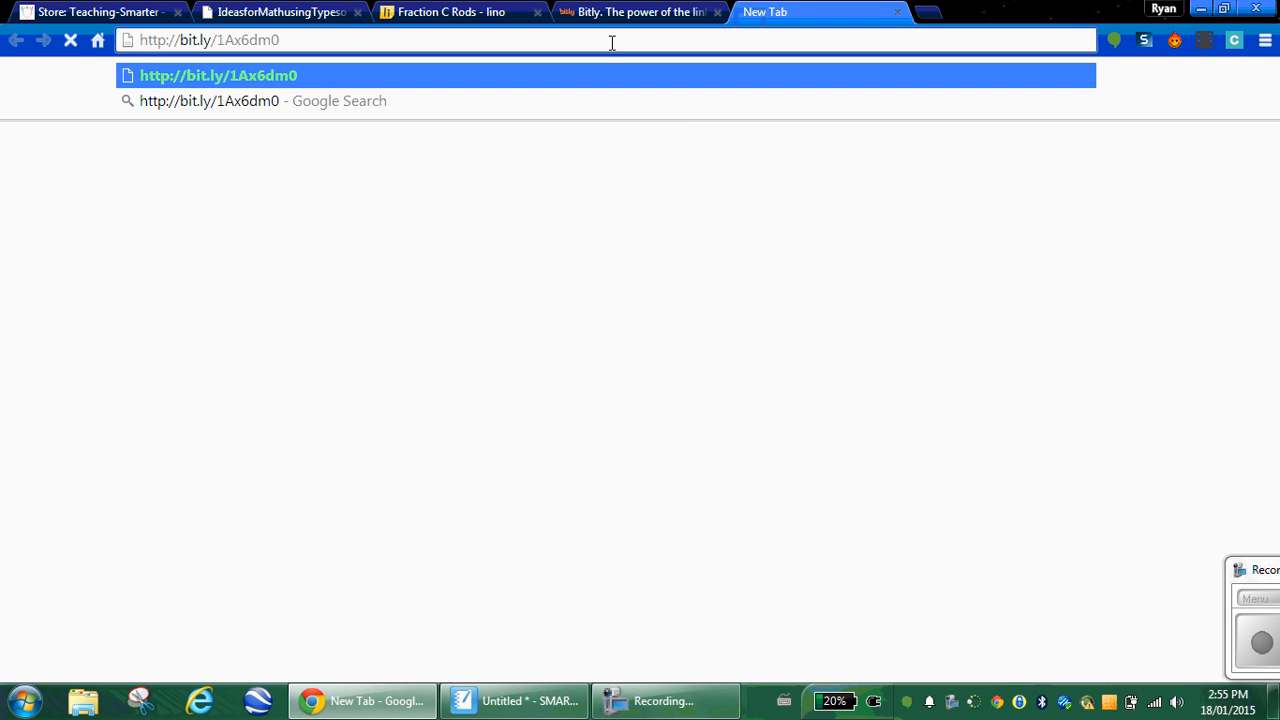
key("Return")
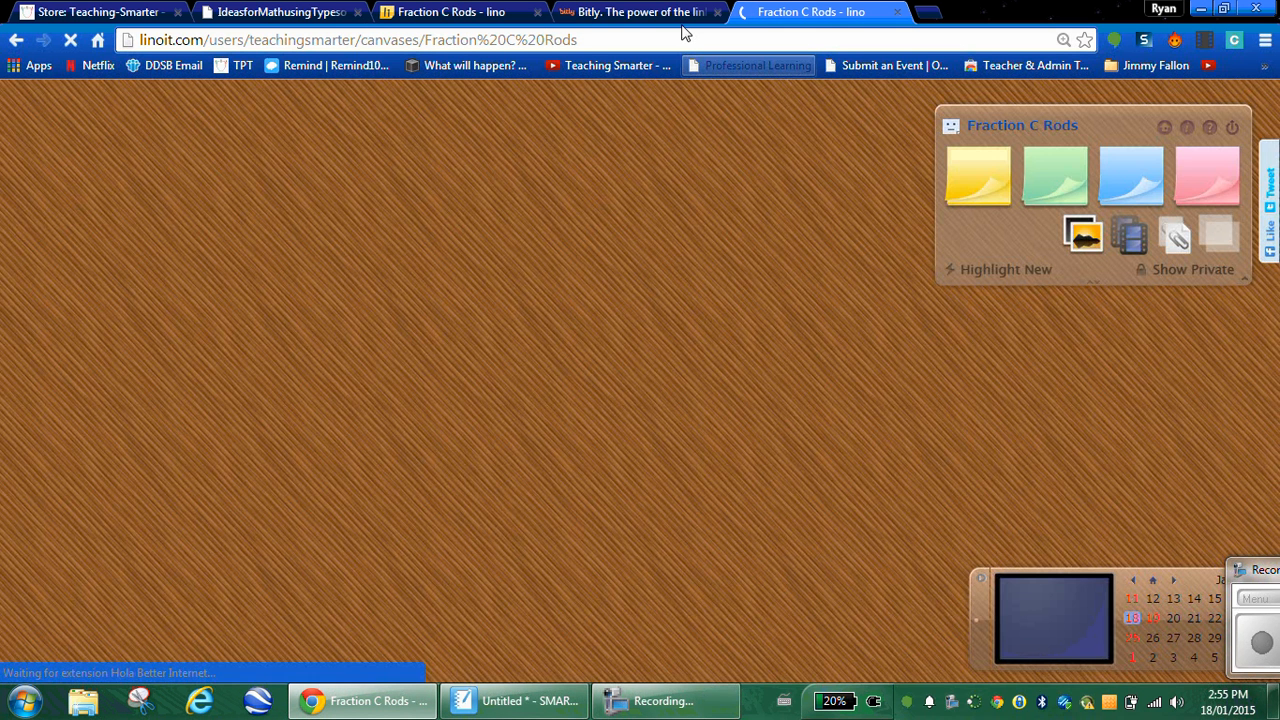
Step: Compare the Bitly link details with both Fraction C Rods canvas tabs, ending on the short-link tab
left_click(650, 12)
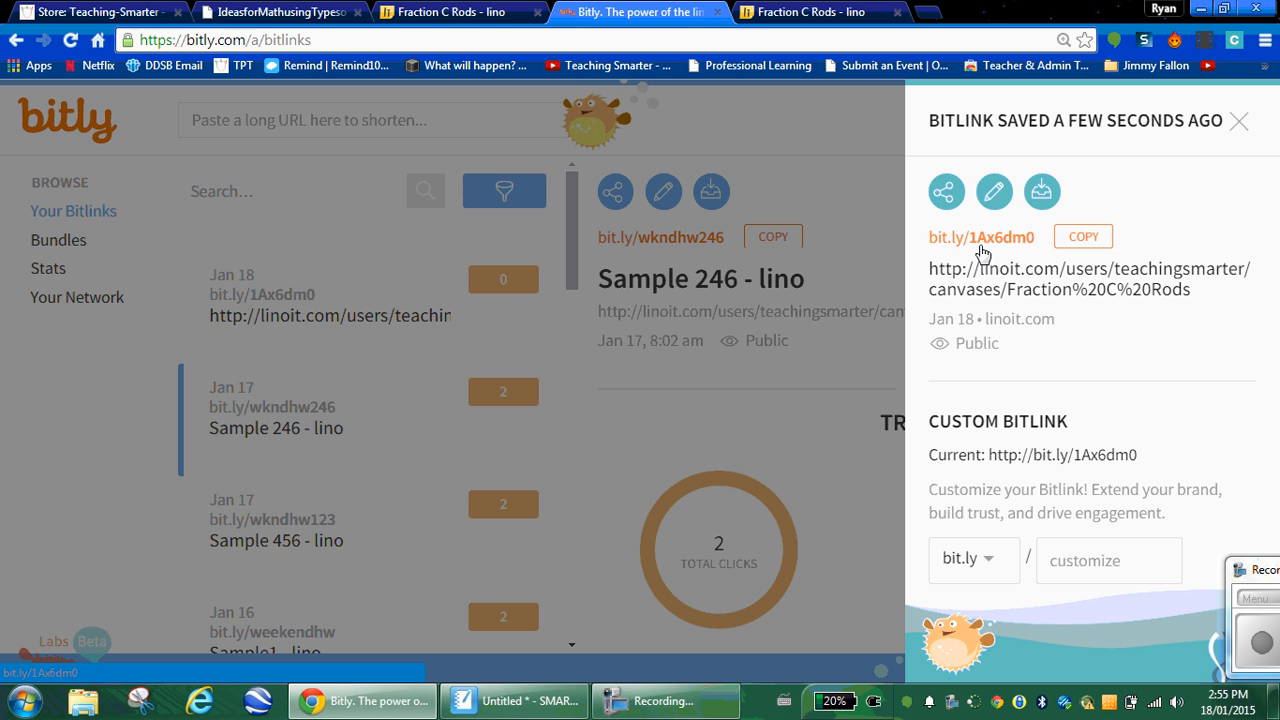
left_click(450, 12)
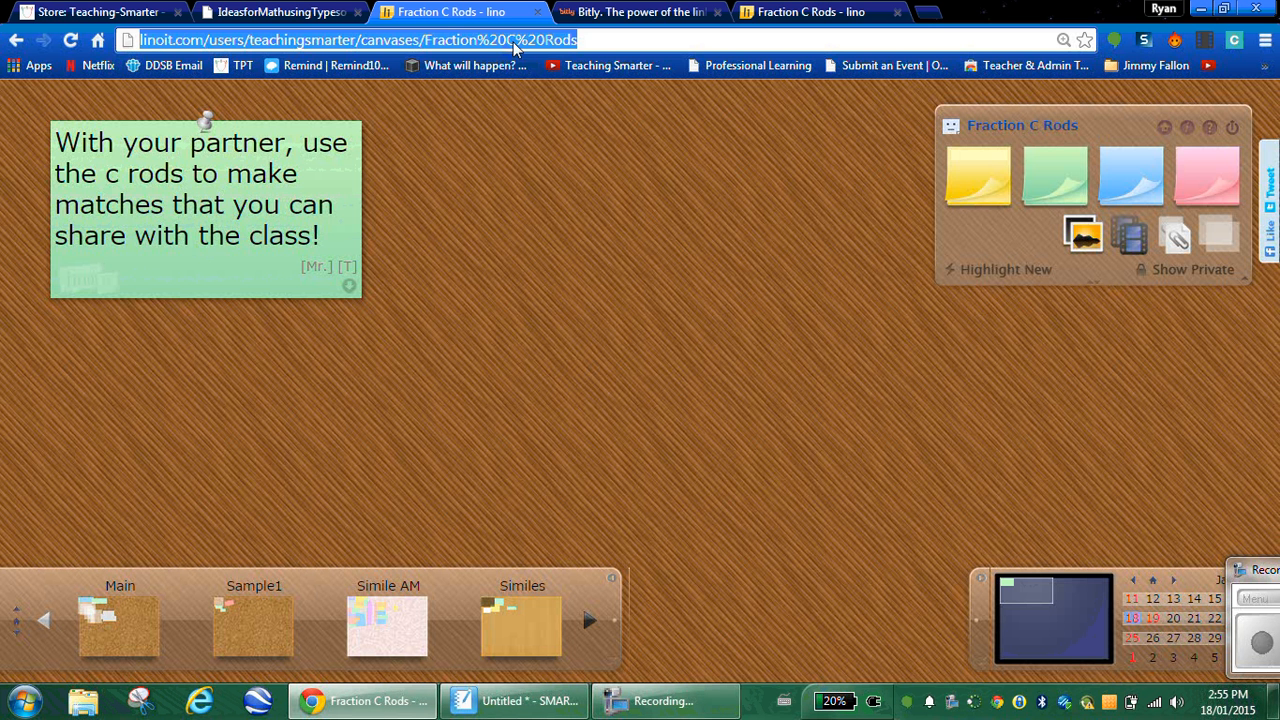
left_click(728, 10)
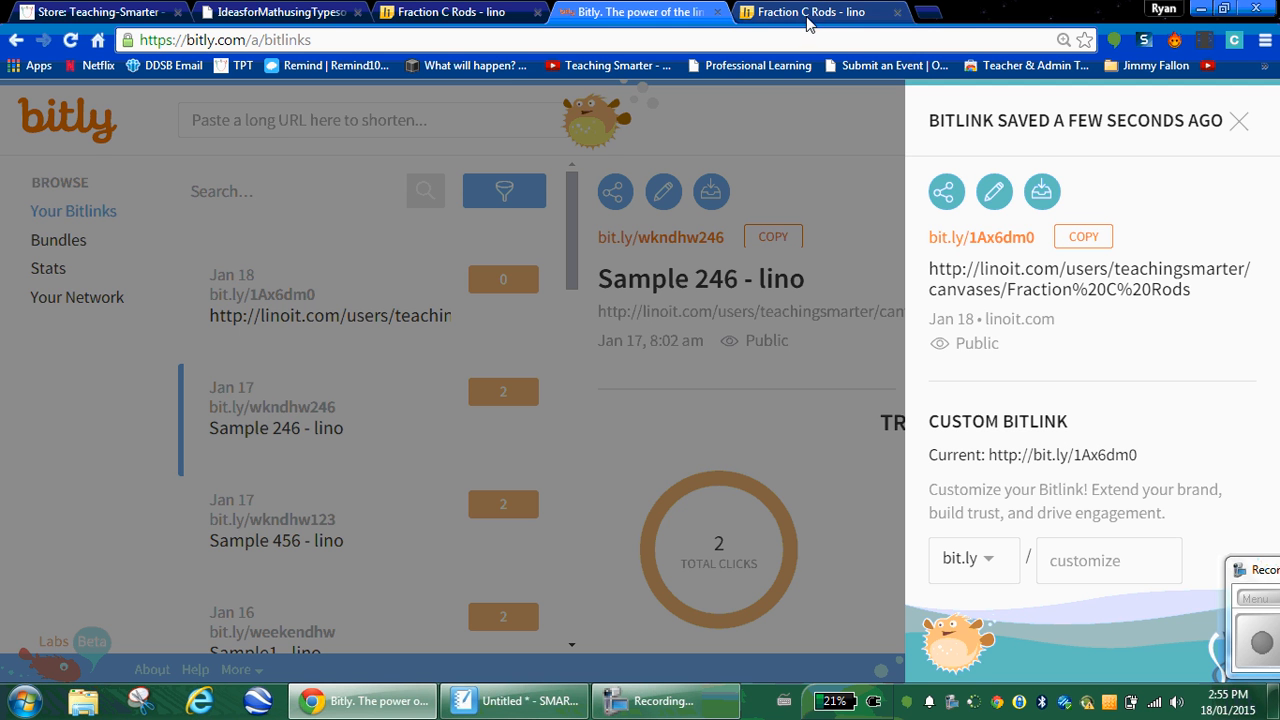
left_click(807, 16)
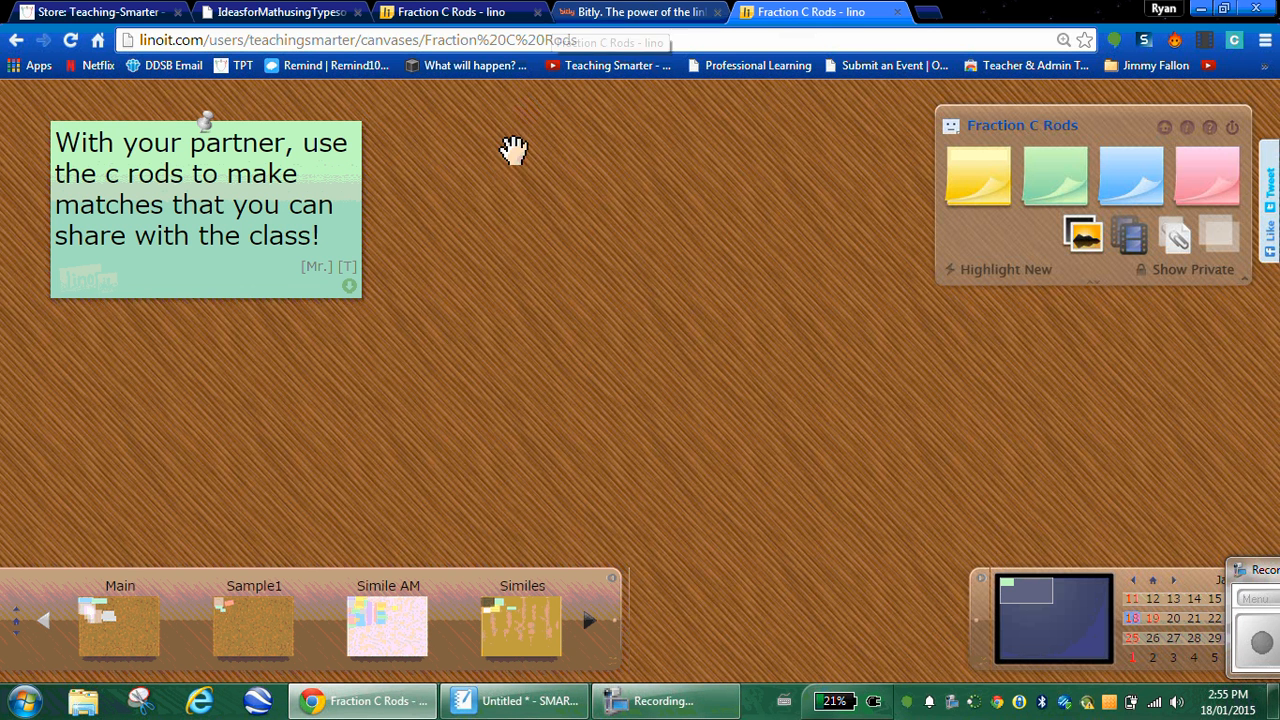
left_click(502, 16)
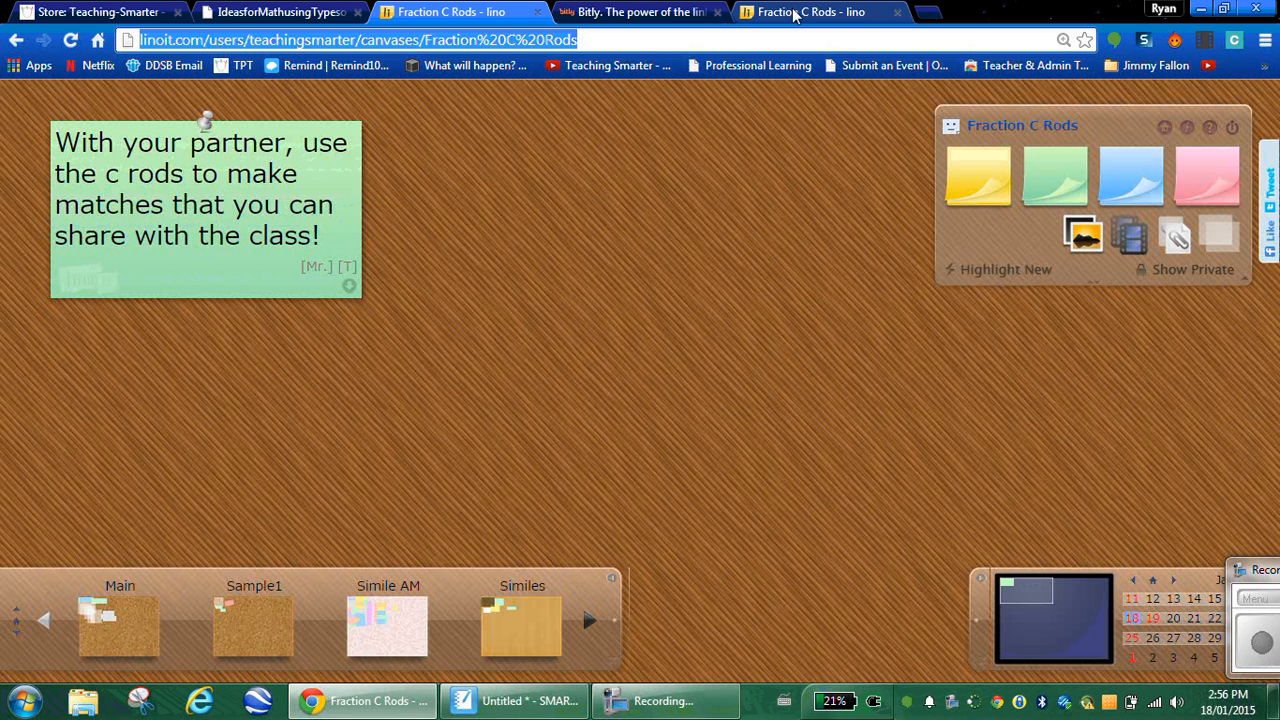
left_click(850, 14)
Step: Start a new yellow sticky, glancing at the rod models in SMART Notebook
left_click(1055, 175)
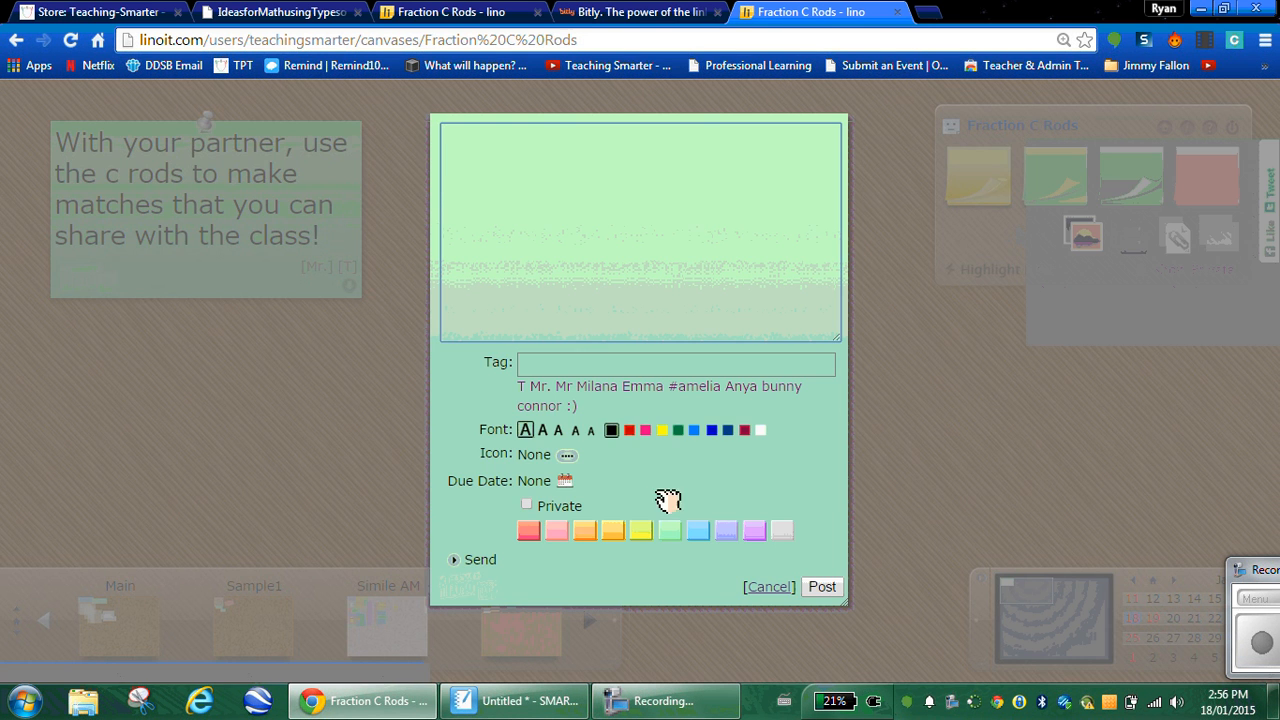
left_click(641, 530)
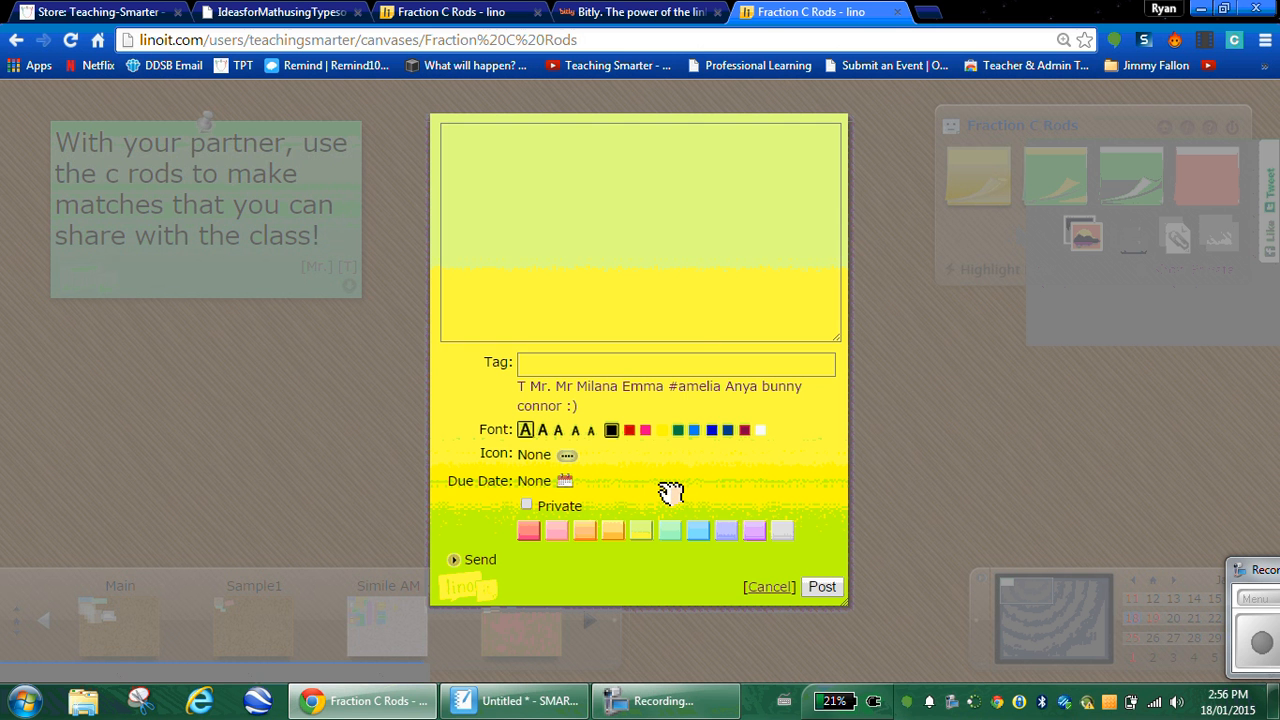
left_click(537, 175)
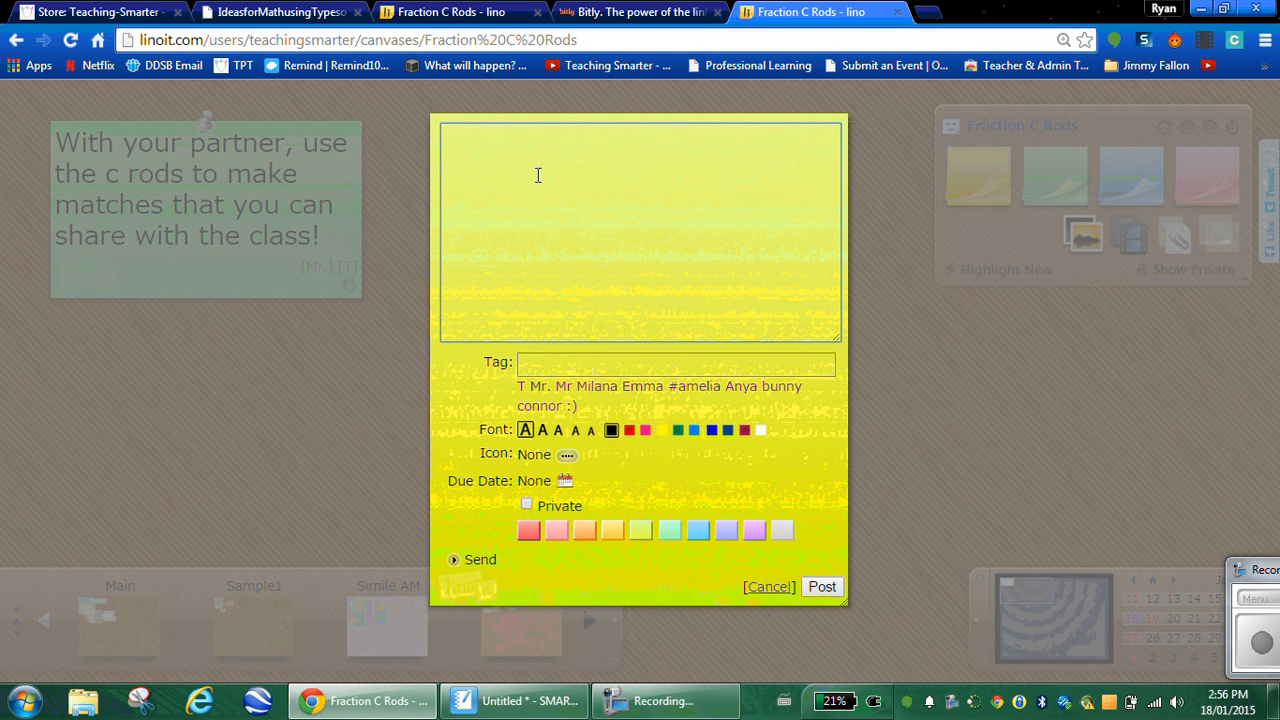
left_click(514, 701)
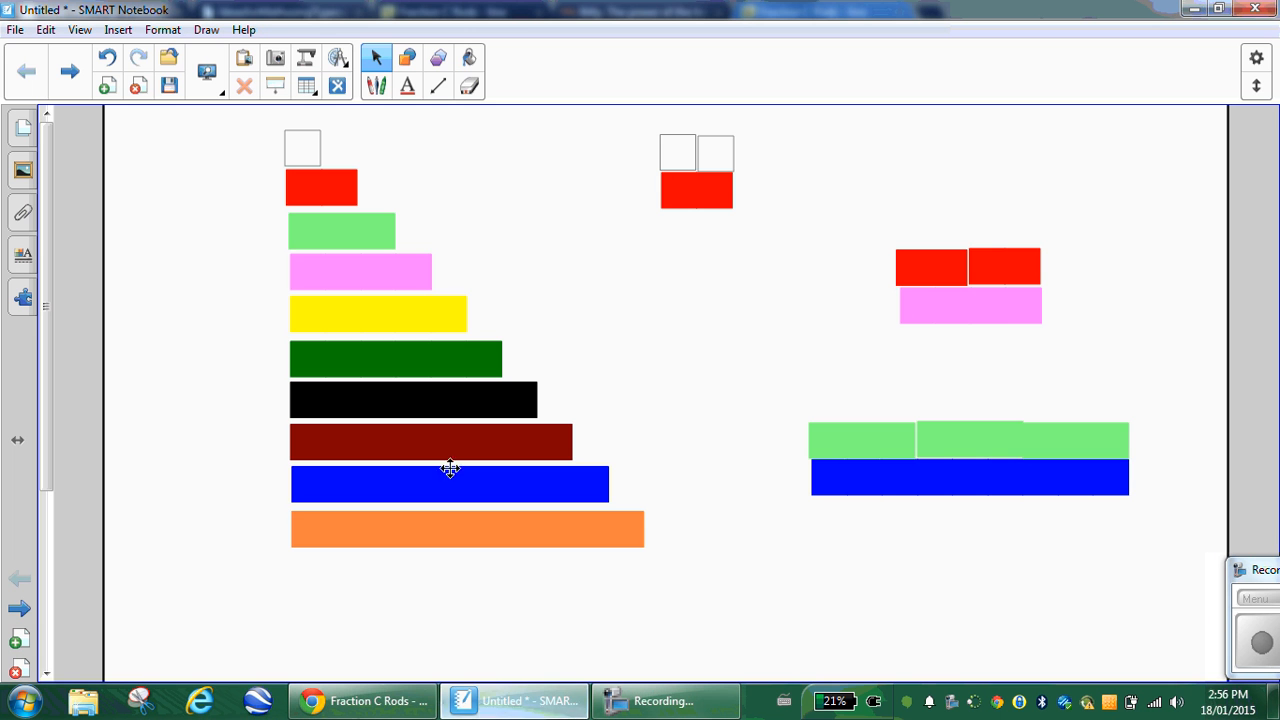
left_click(408, 699)
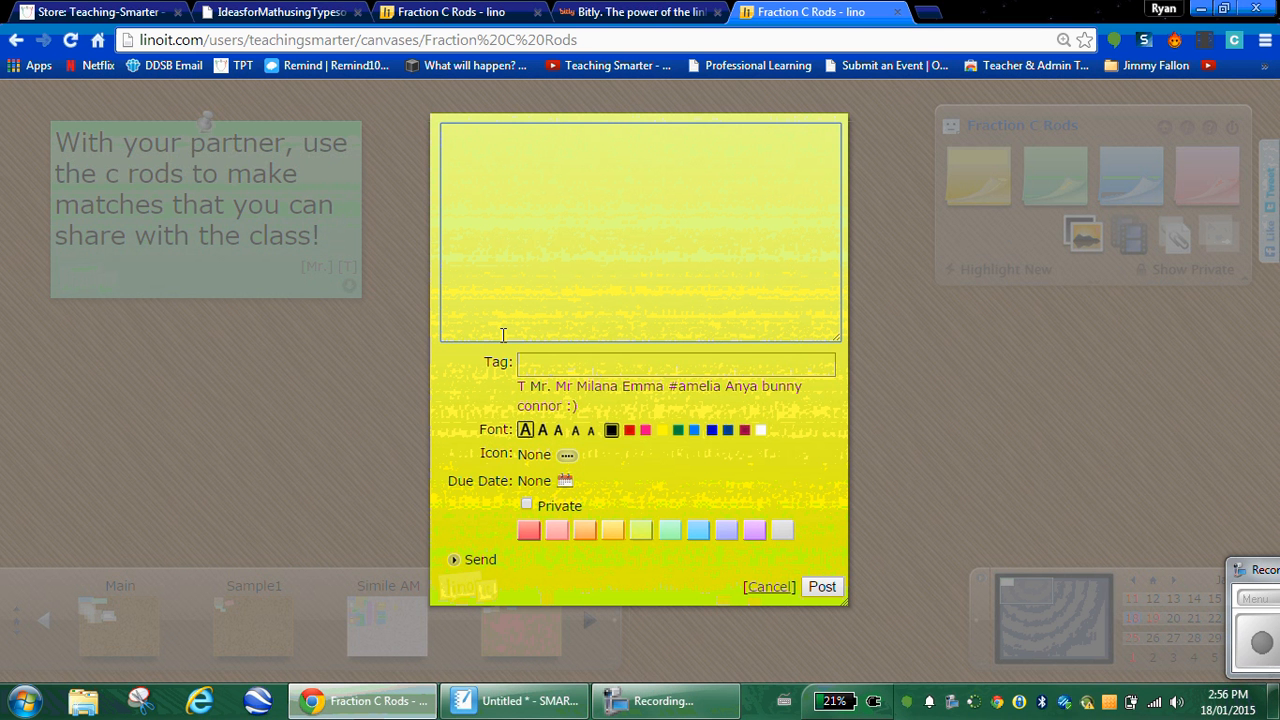
Step: Write '2 whites rods equal 1 red rod', tag a student's name, use smaller text, and post it
type("2 whits")
key("BackSpace")
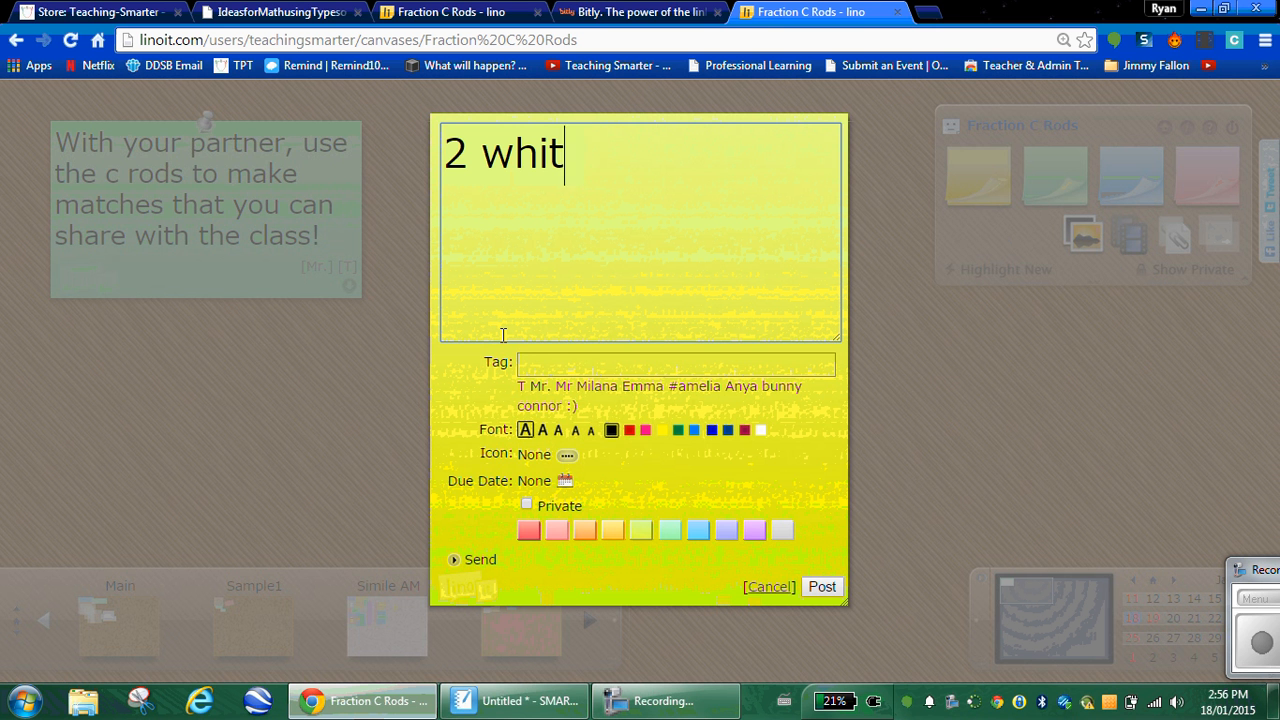
type("es rods equ")
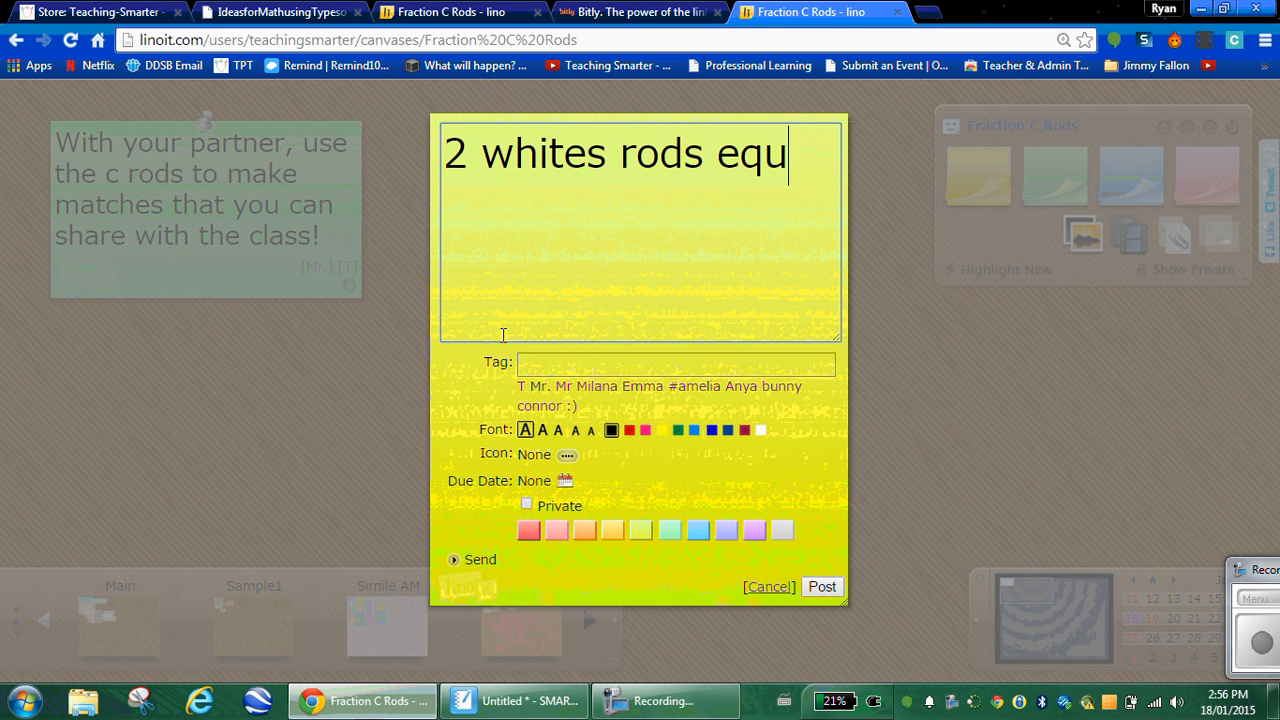
type("al 1 red ")
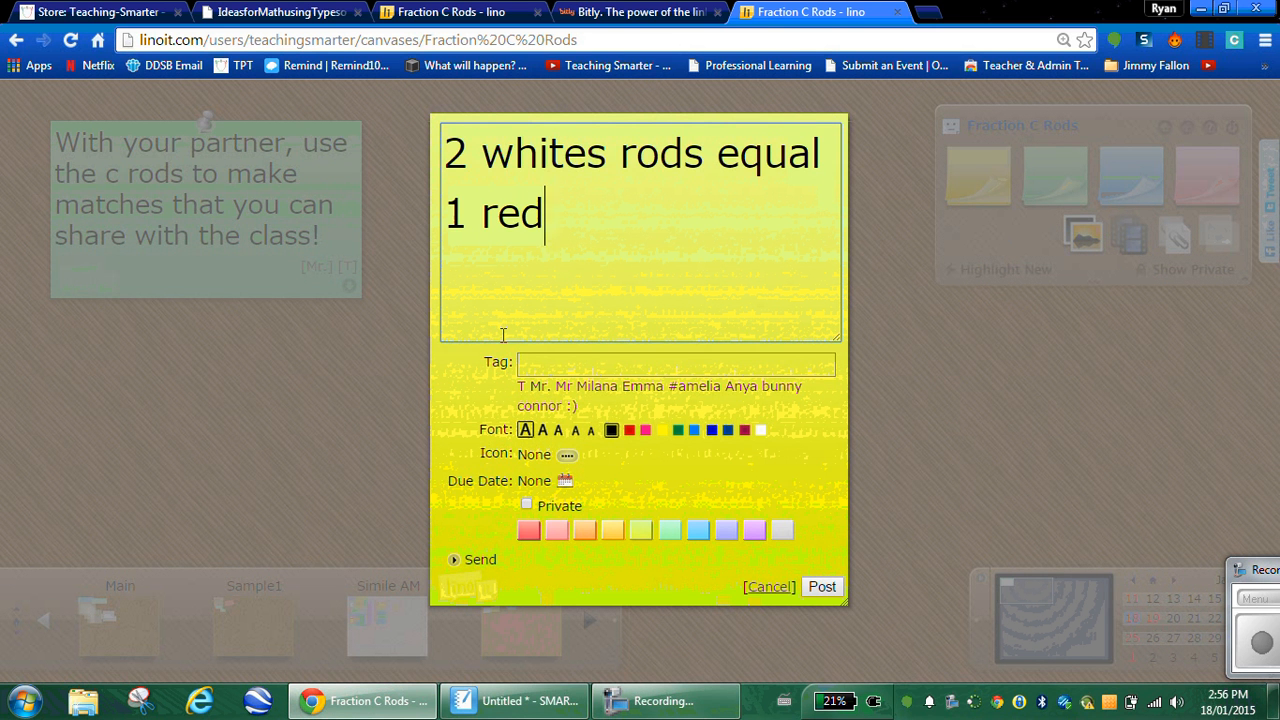
type("rod")
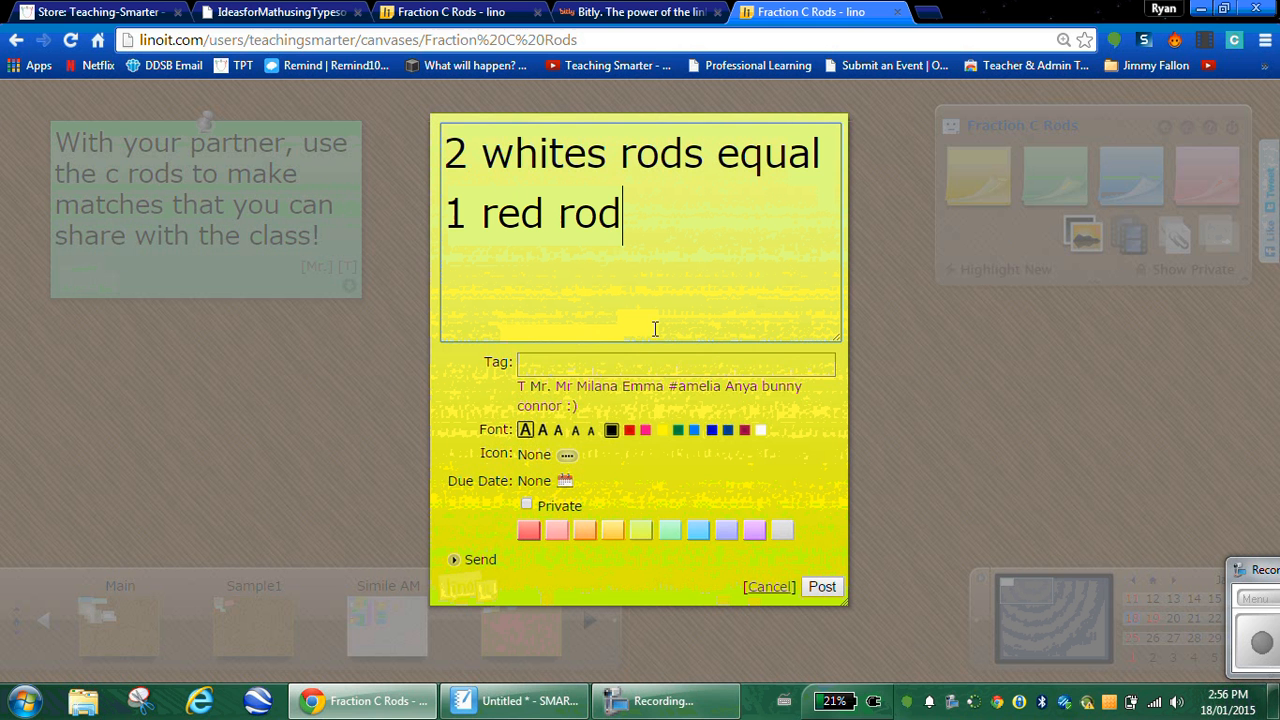
left_click(617, 368)
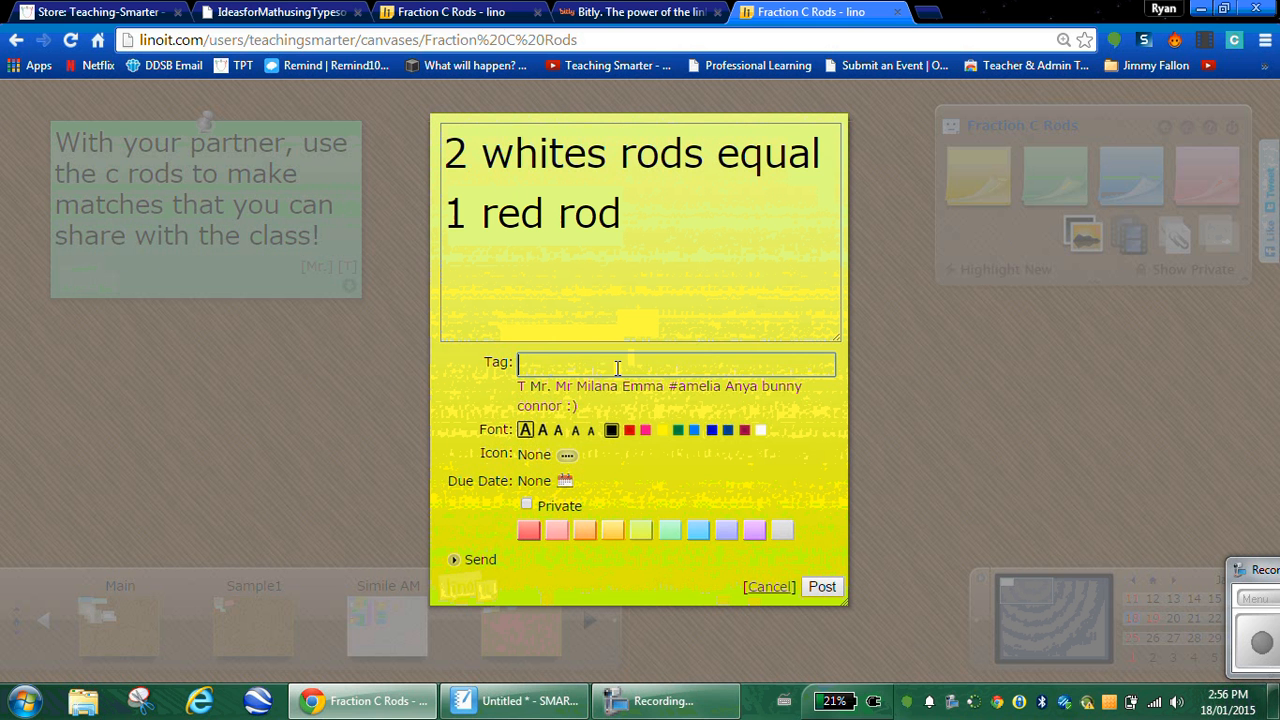
type("T")
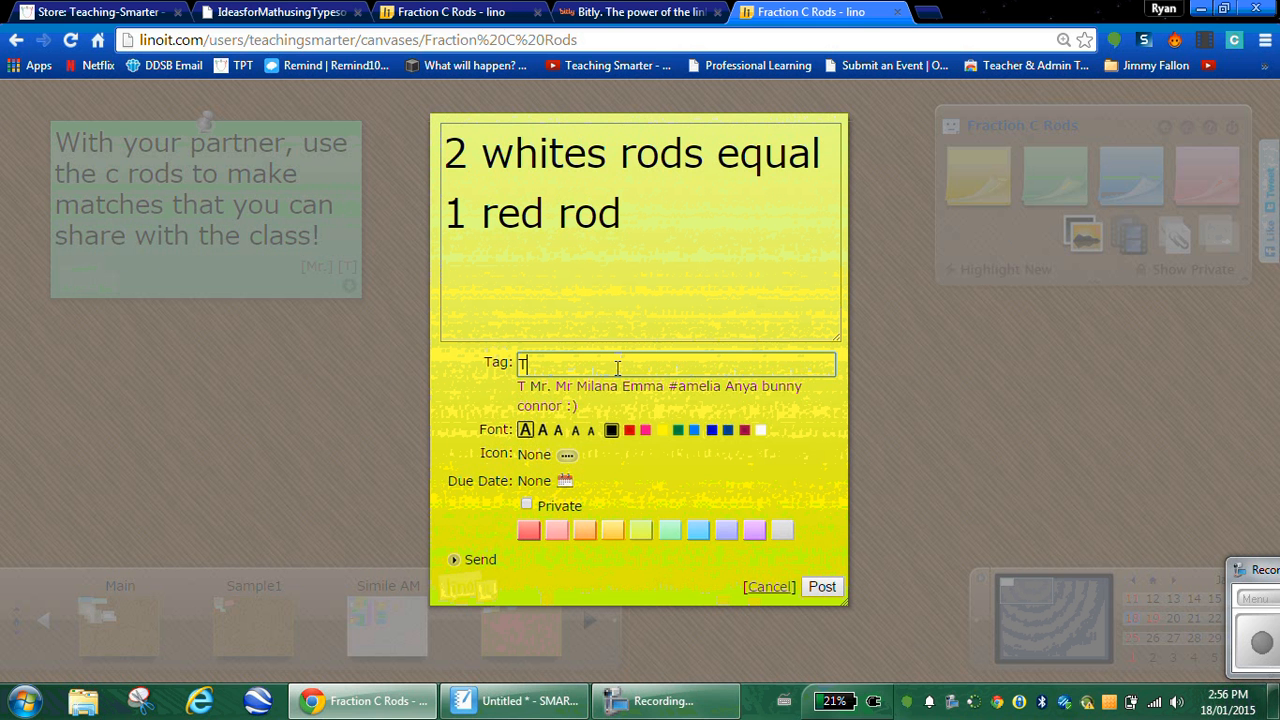
type("im")
left_click(559, 434)
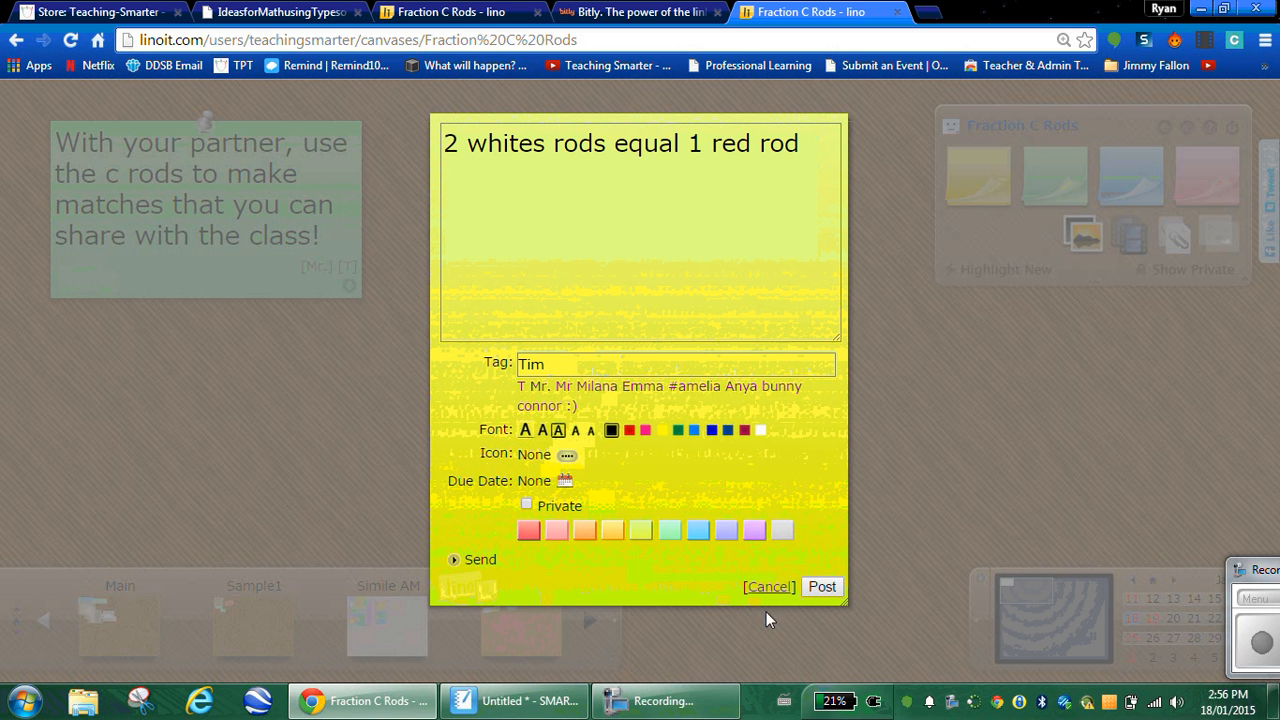
left_click(822, 588)
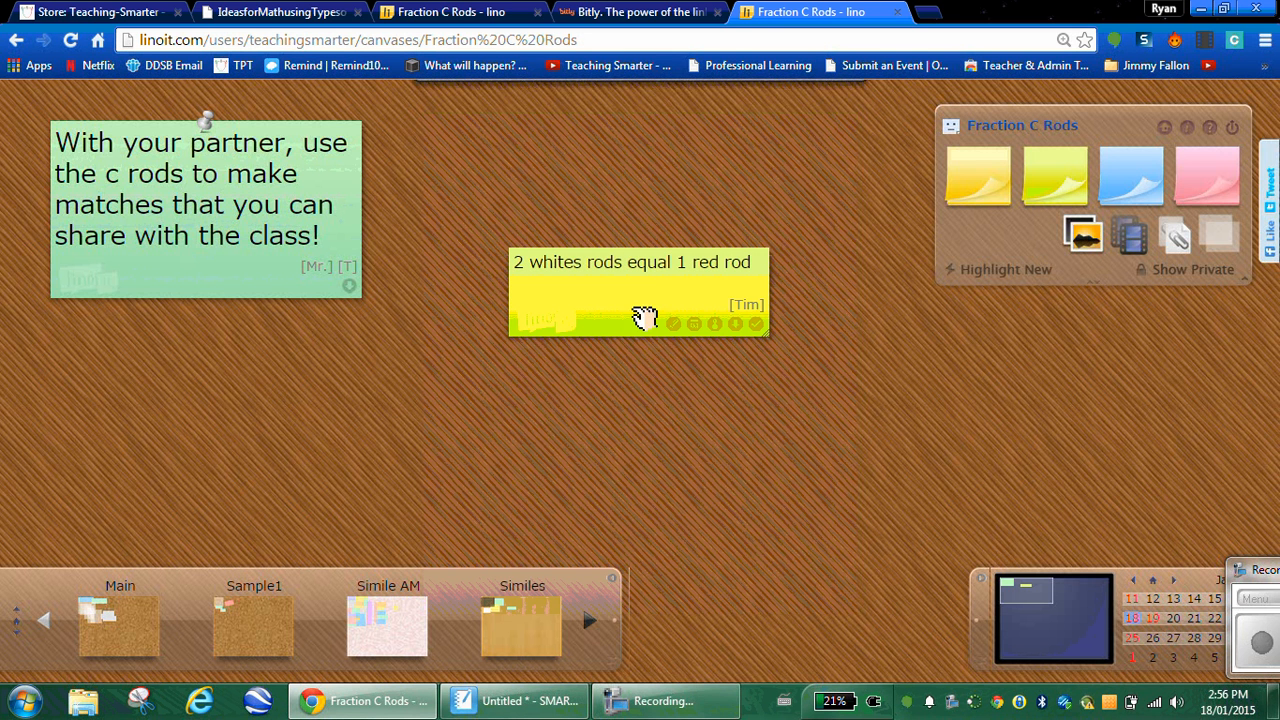
Step: Compare both canvas tabs and reload the original one so the yellow sticky appears
left_click(466, 14)
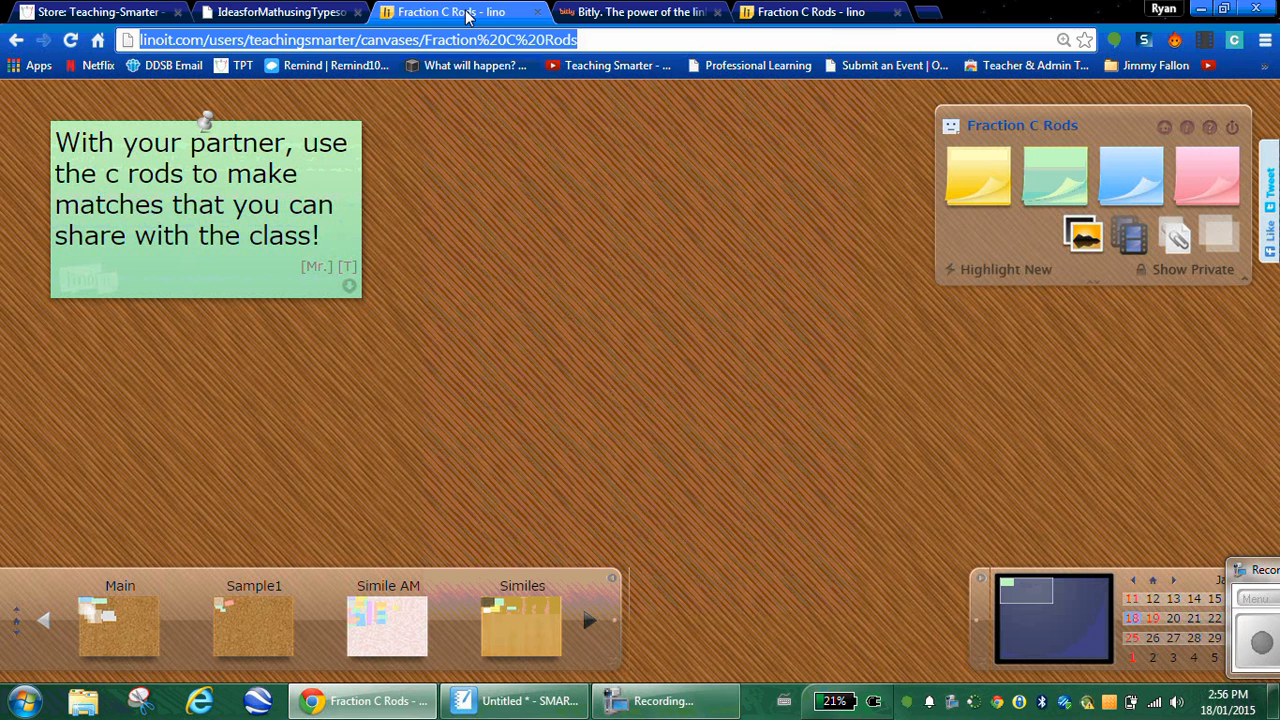
left_click(770, 14)
left_click(463, 14)
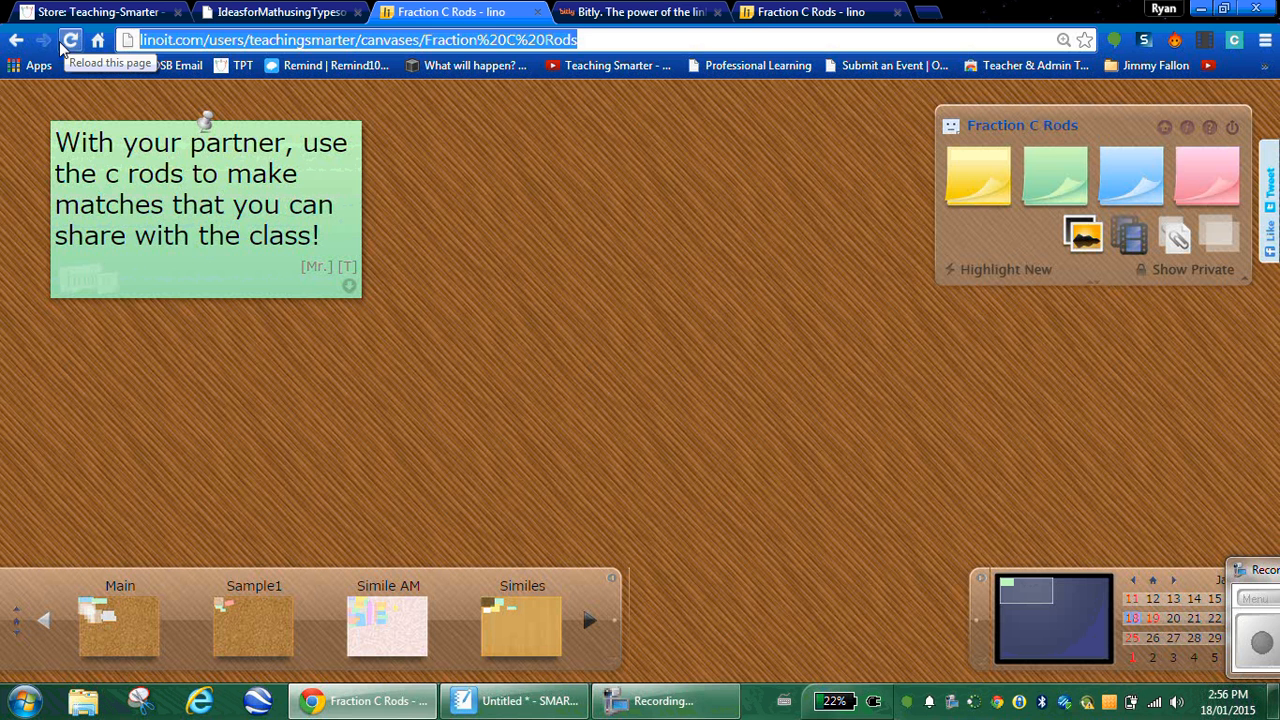
left_click(778, 12)
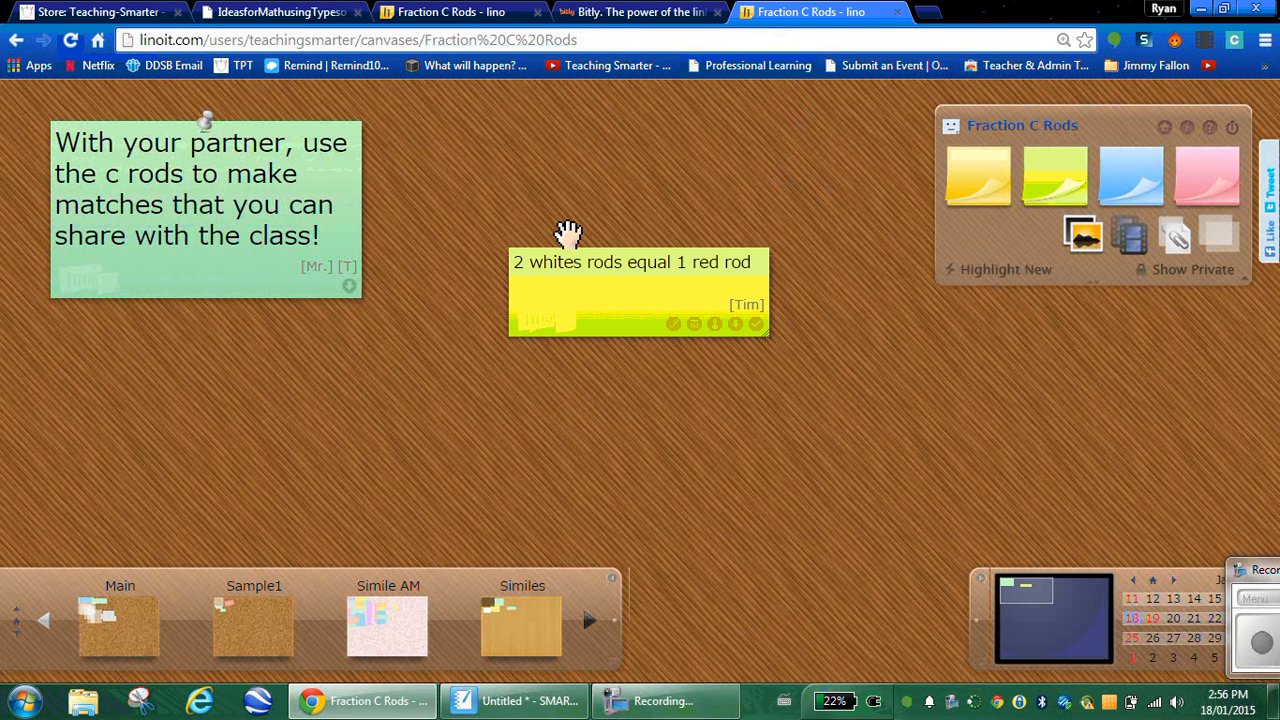
left_click(455, 20)
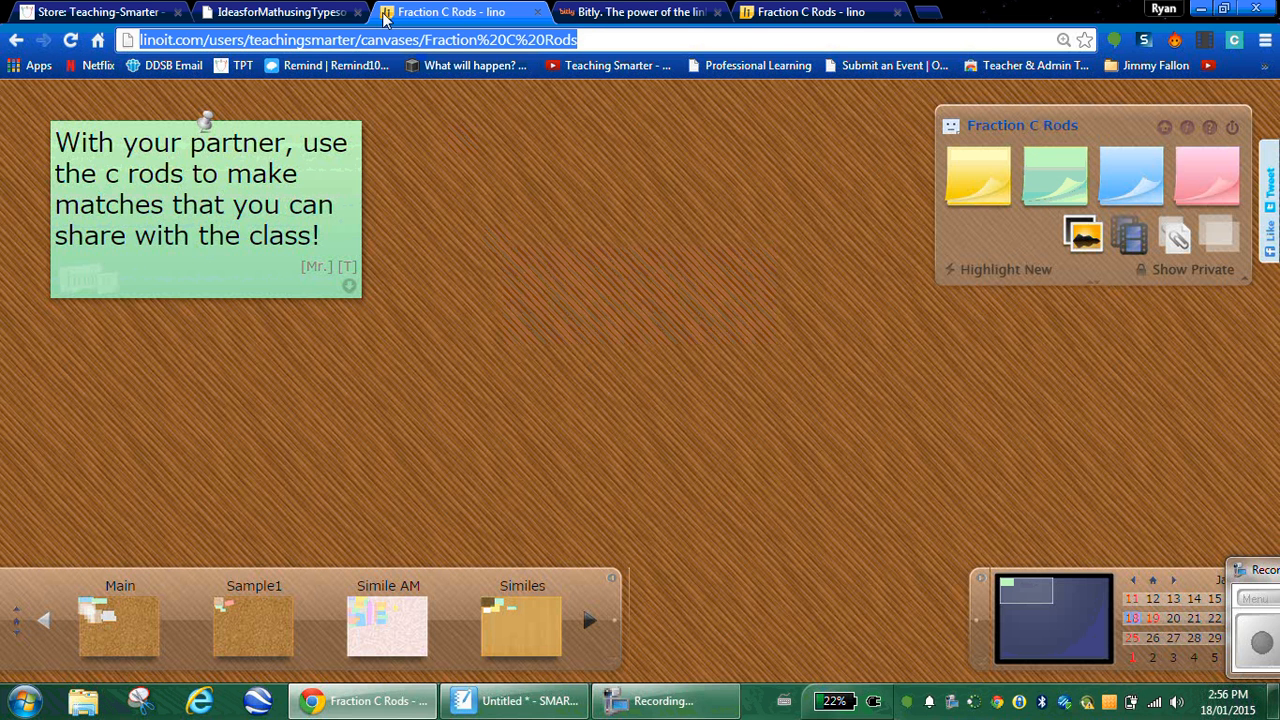
left_click(70, 40)
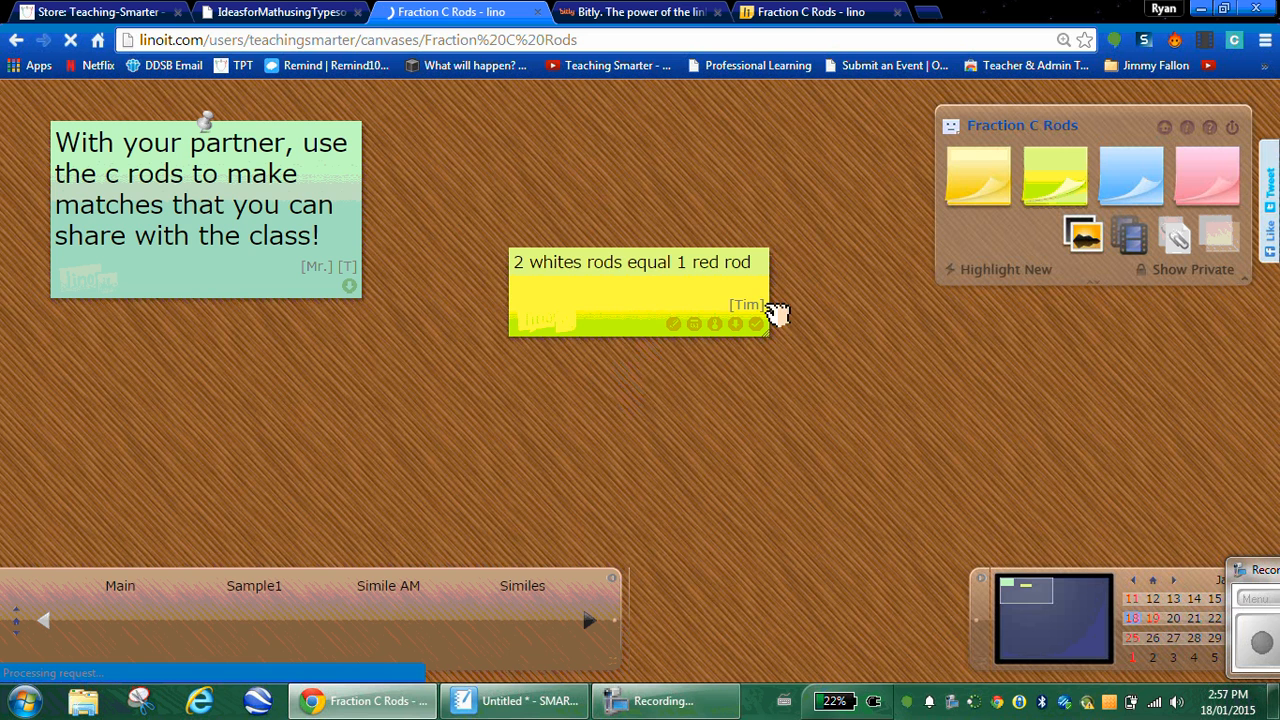
Step: Move the yellow rod sticky to the lower left and tilt it counter-clockwise
left_click_drag(714, 305, 370, 440)
left_click_drag(394, 397, 425, 385)
left_click(792, 14)
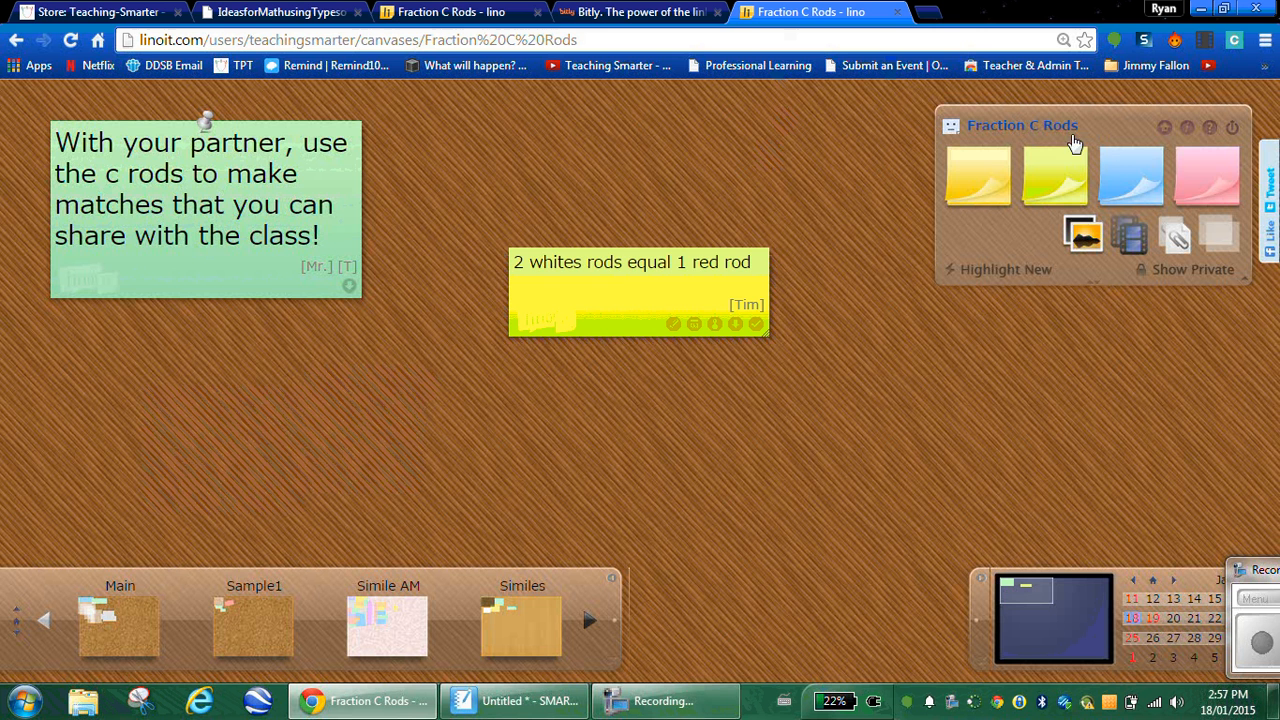
Step: Start a pink sticky reading '3 light green = 1 blue', checking the rods in SMART Notebook
left_click(1205, 176)
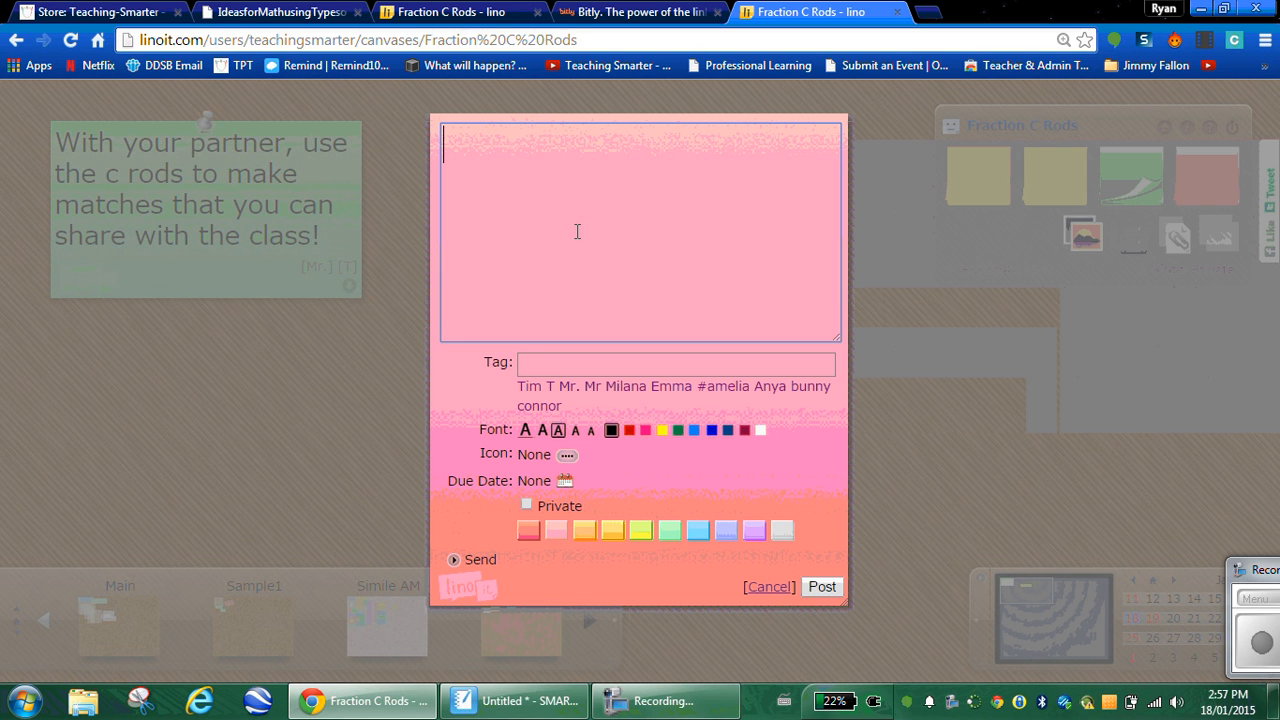
left_click(515, 701)
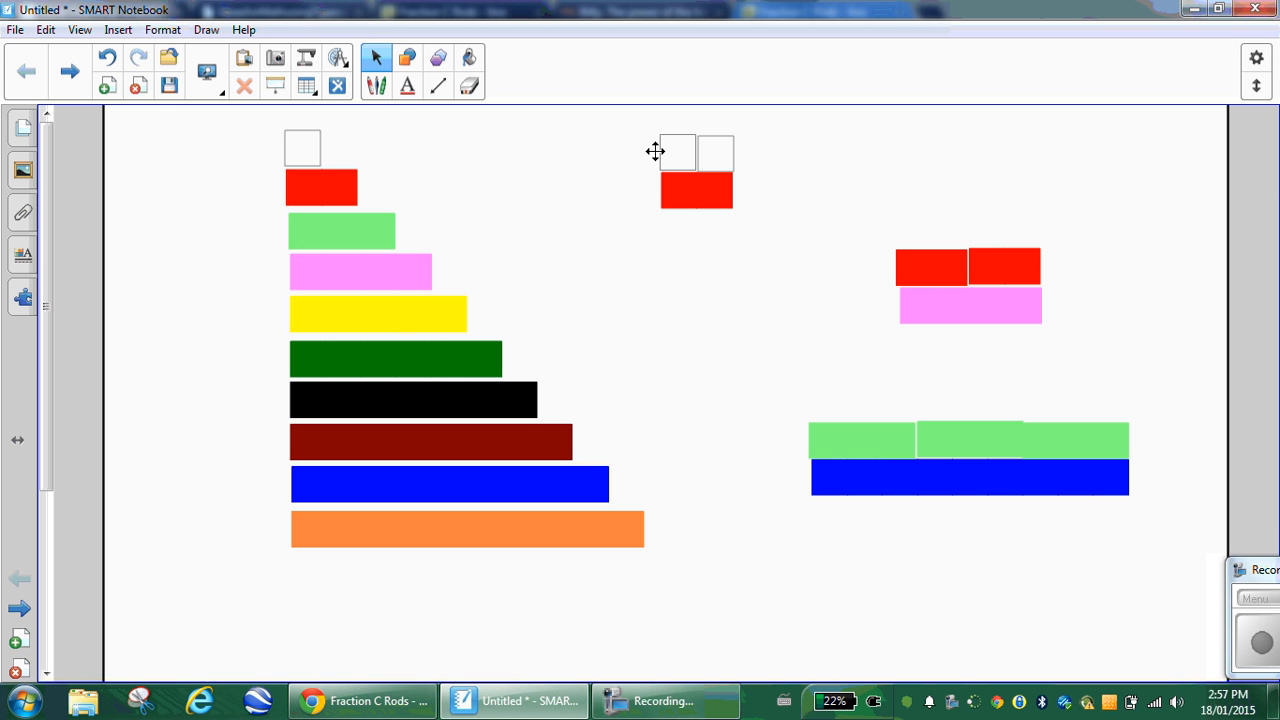
key("alt+Tab")
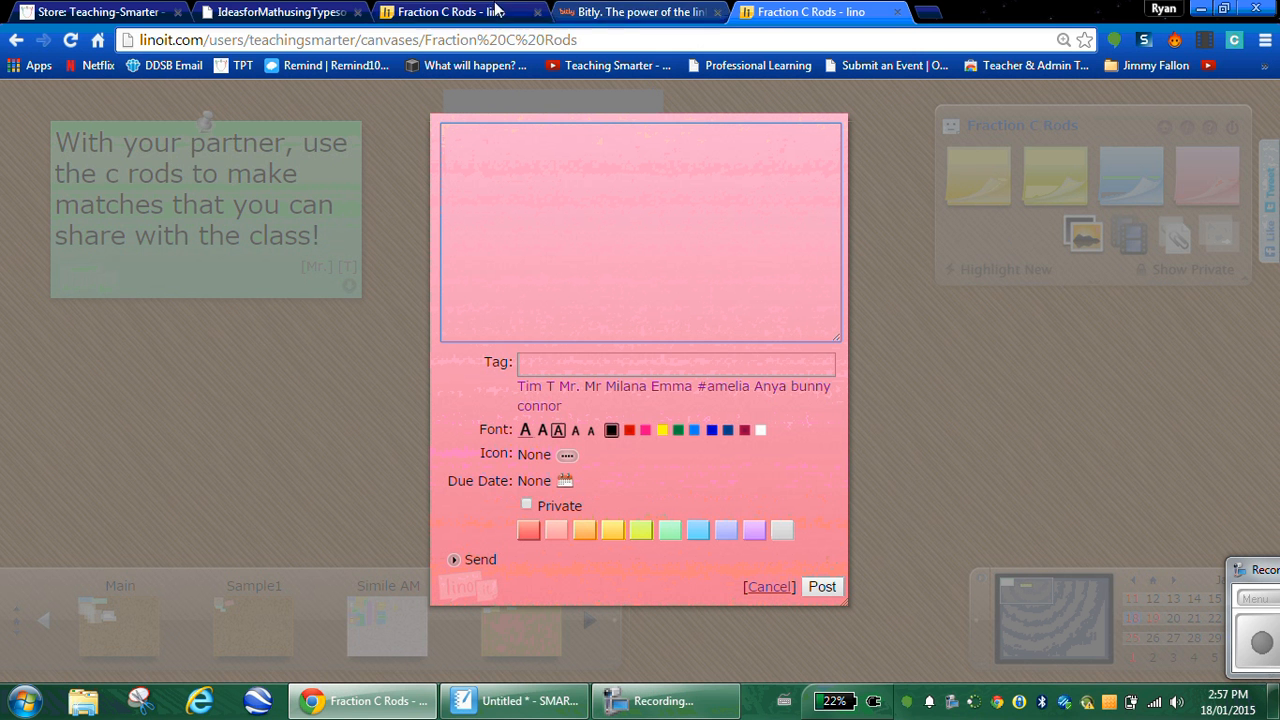
left_click(564, 138)
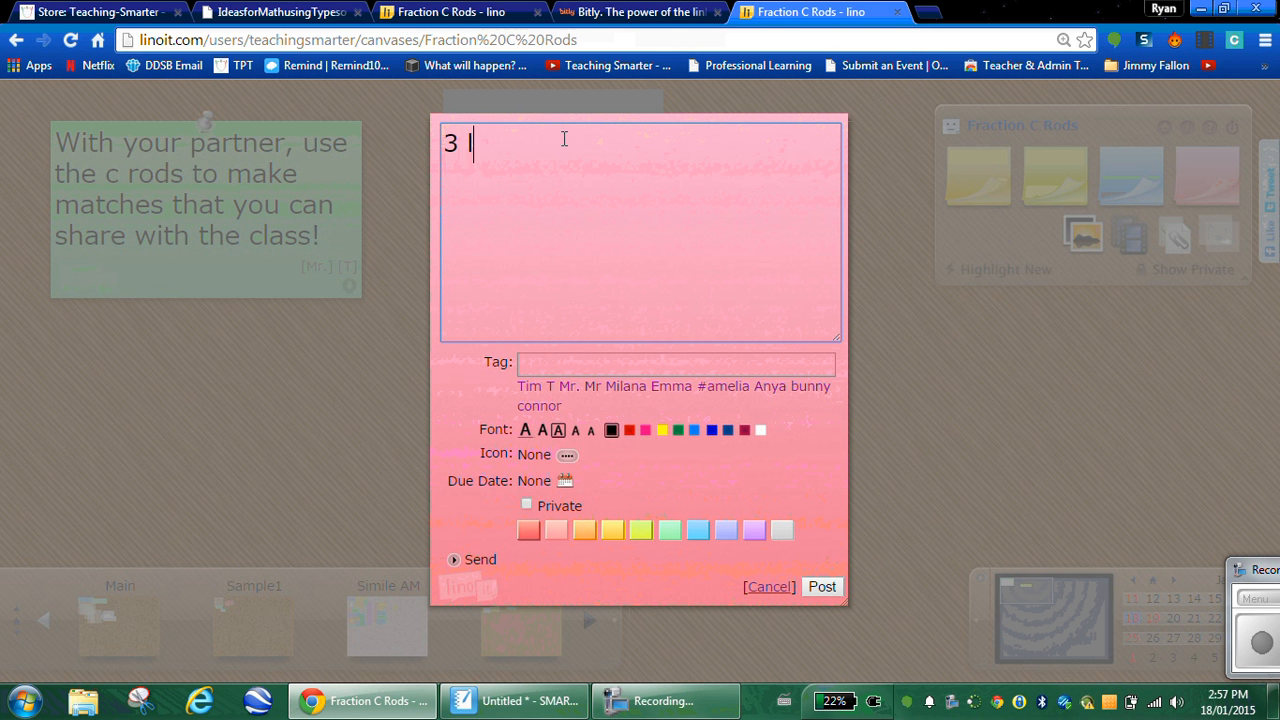
type("3 light freen")
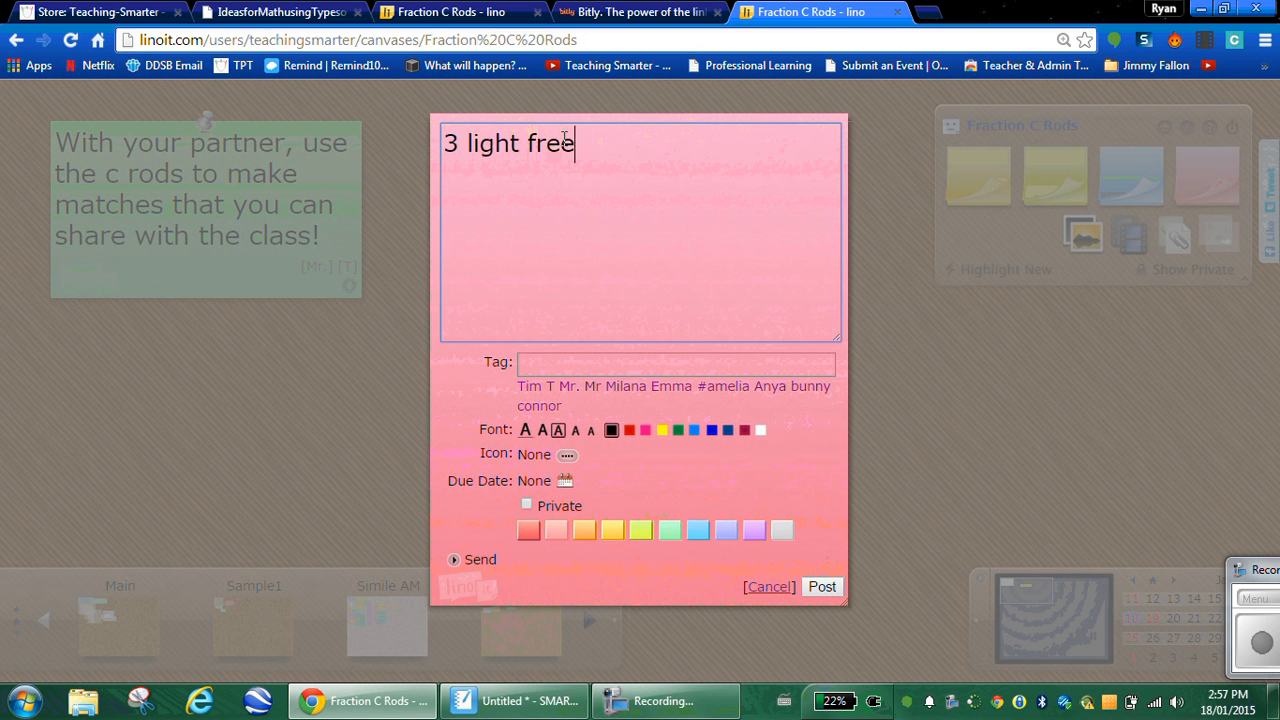
key("BackSpace")
key("BackSpace")
key("BackSpace")
key("BackSpace")
key("BackSpace")
type("green")
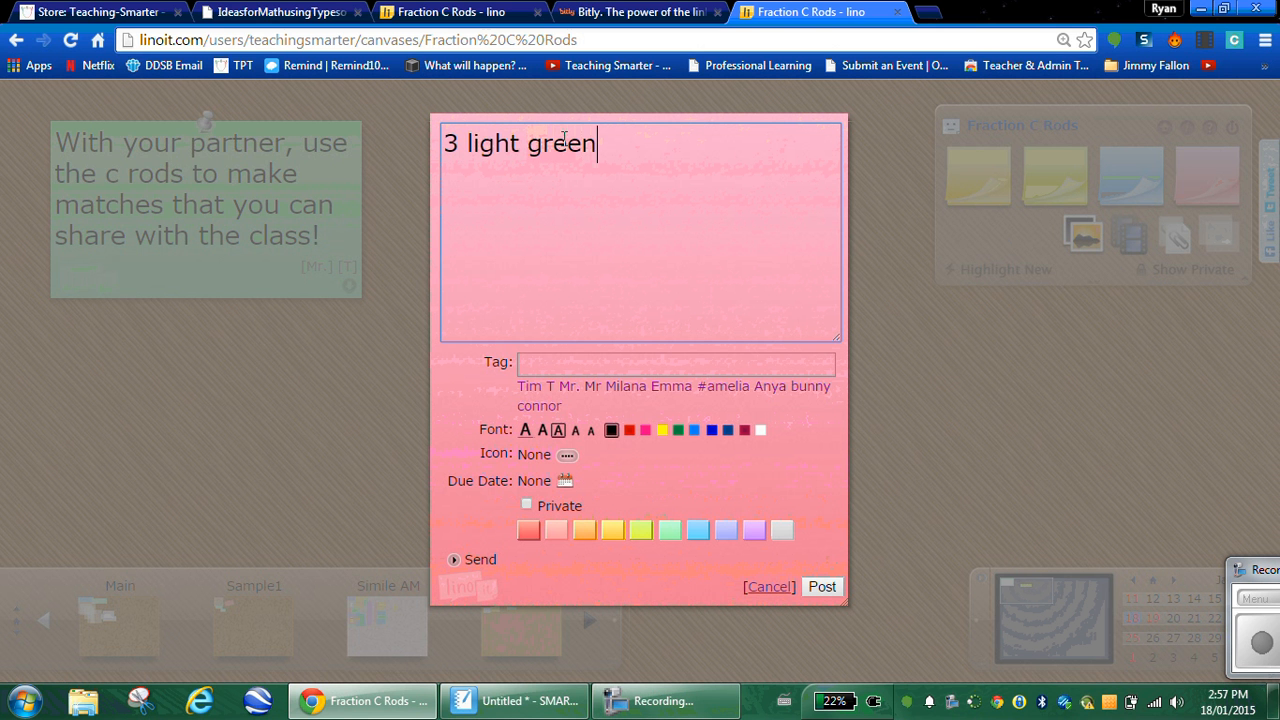
type(" = 1 d")
key("BackSpace")
type("blue")
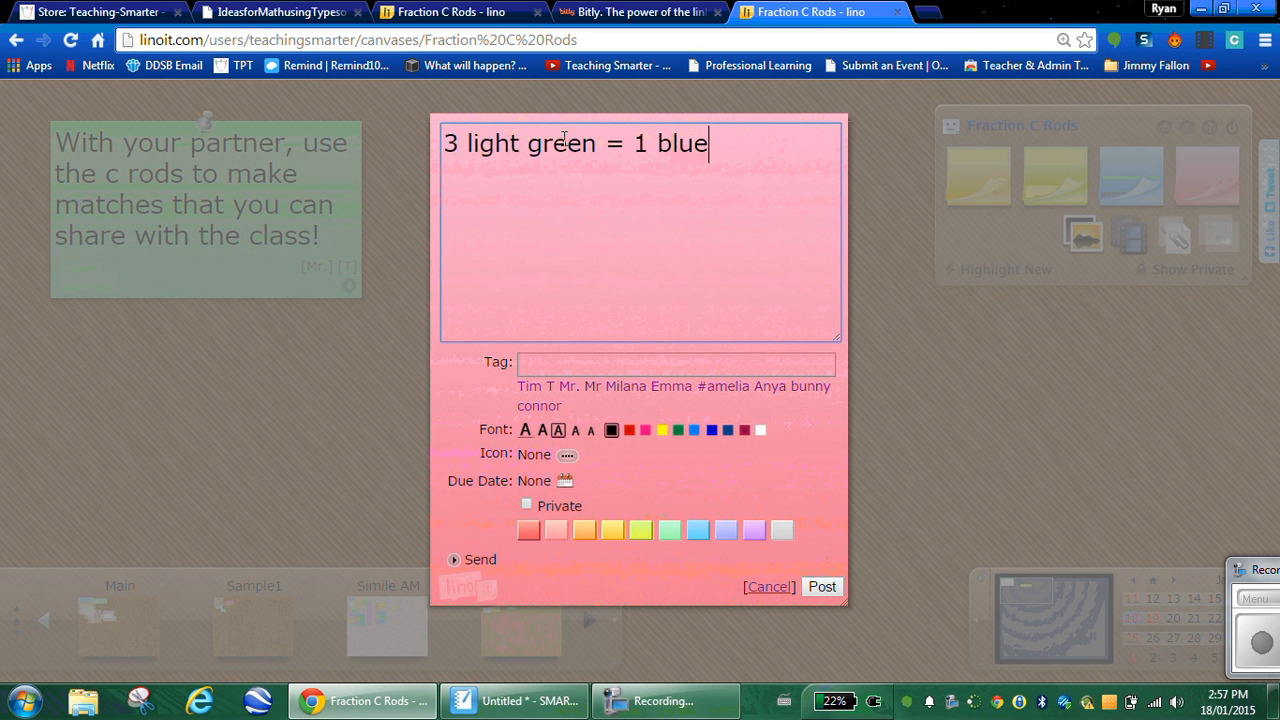
Step: Clear the Tag field and add a student's name on a new line below the equation
left_click(604, 361)
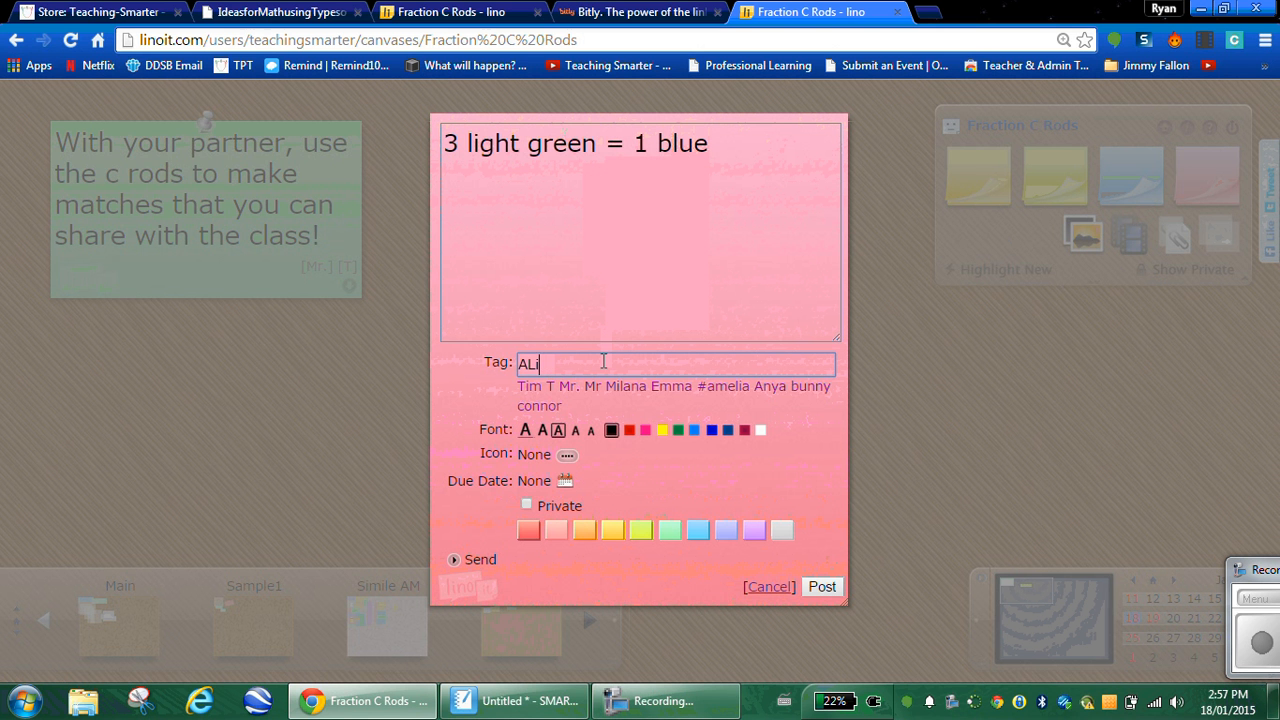
key("BackSpace")
key("BackSpace")
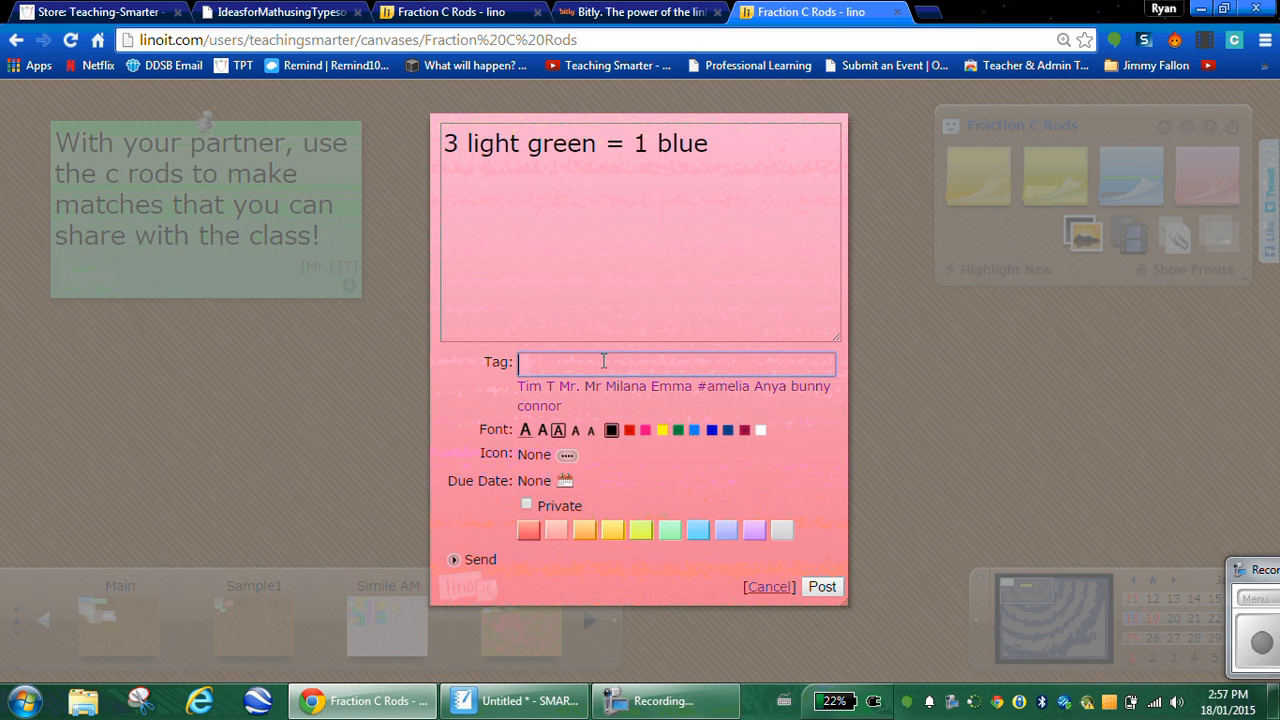
left_click(690, 208)
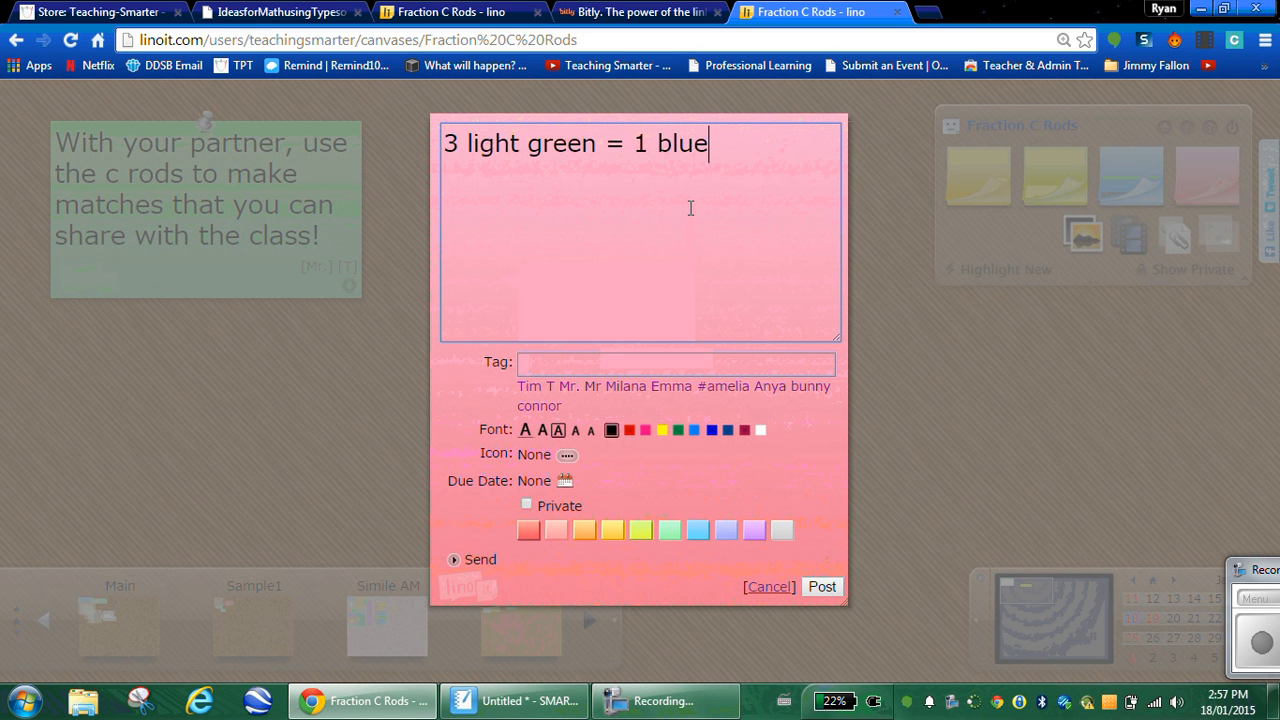
key("Return")
type("a")
key("BackSpace")
type("Aliuce")
key("BackSpace")
key("BackSpace")
key("BackSpace")
type("ce")
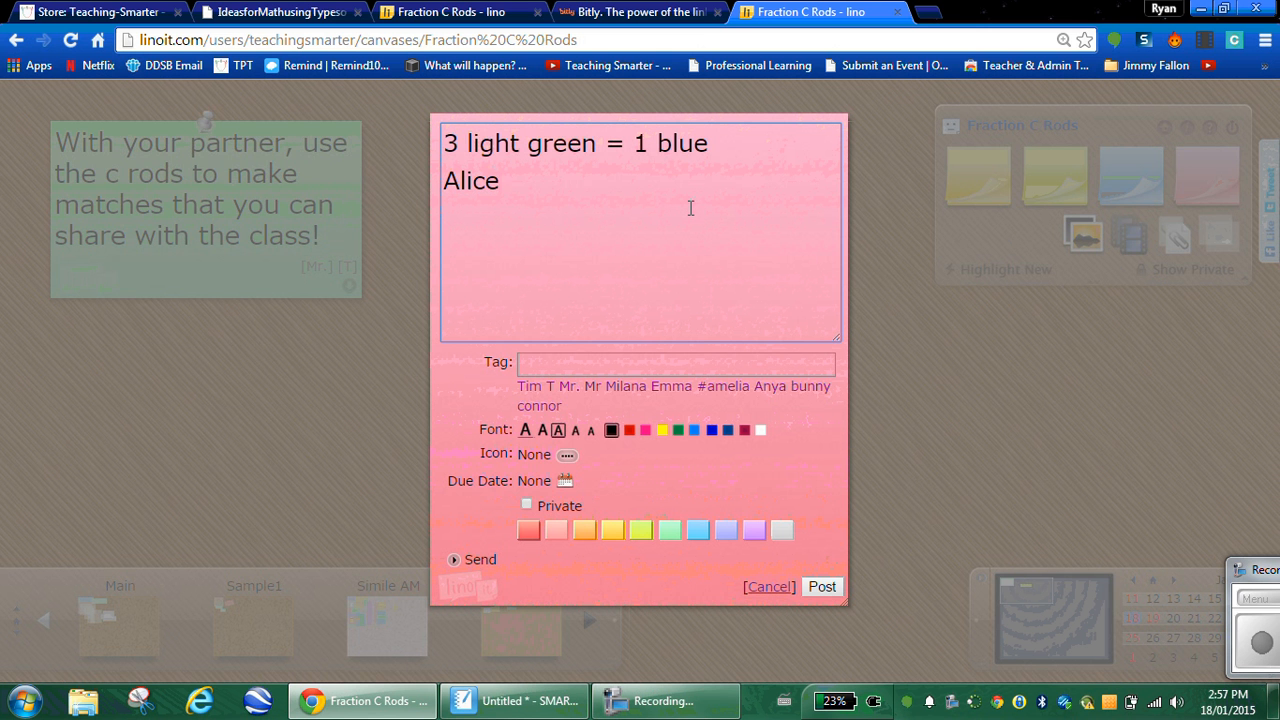
Step: Post the pink '3 light green = 1 blue' sticky and drag it tilted near the canvas top beside the yellow sticky
left_click(822, 586)
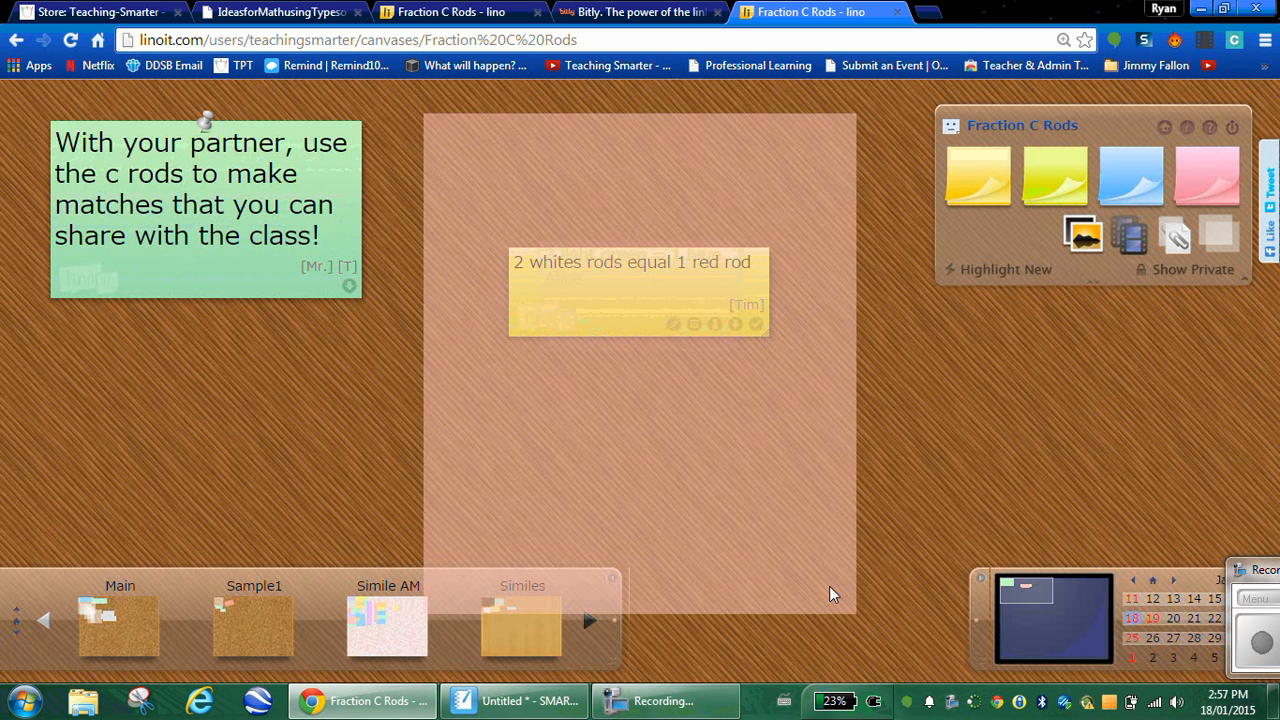
left_click_drag(686, 316, 876, 449)
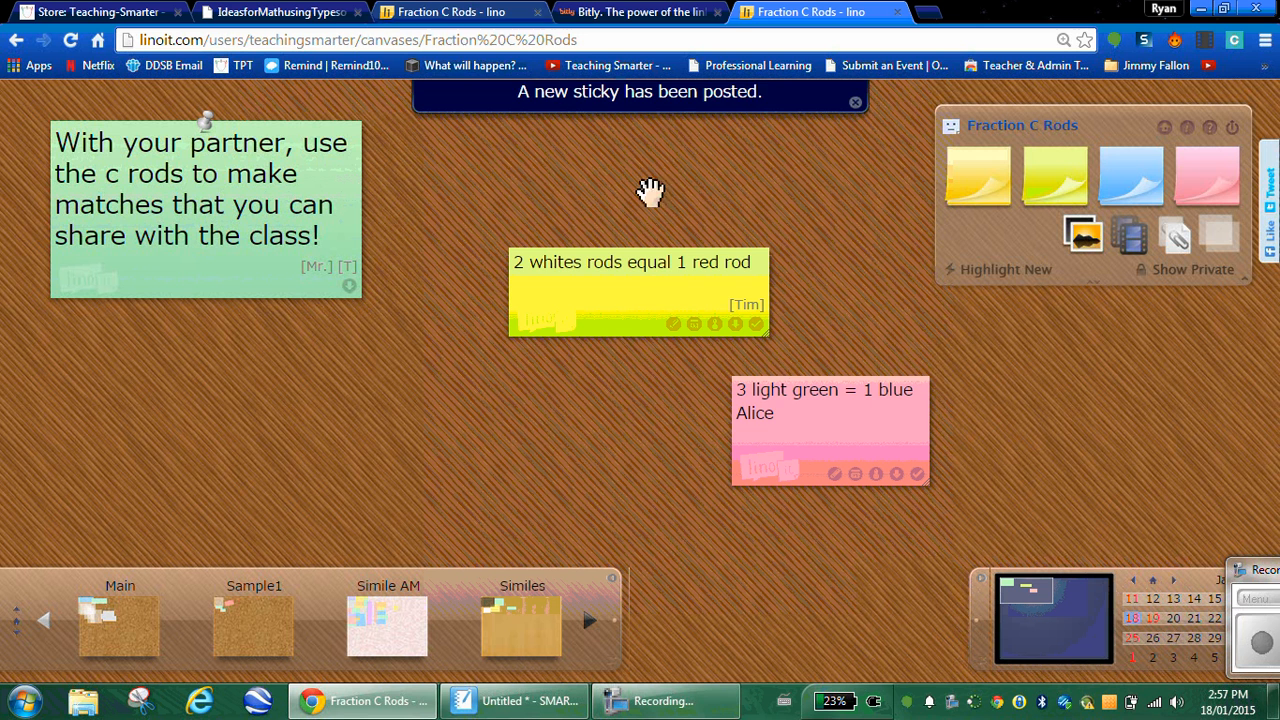
left_click(475, 10)
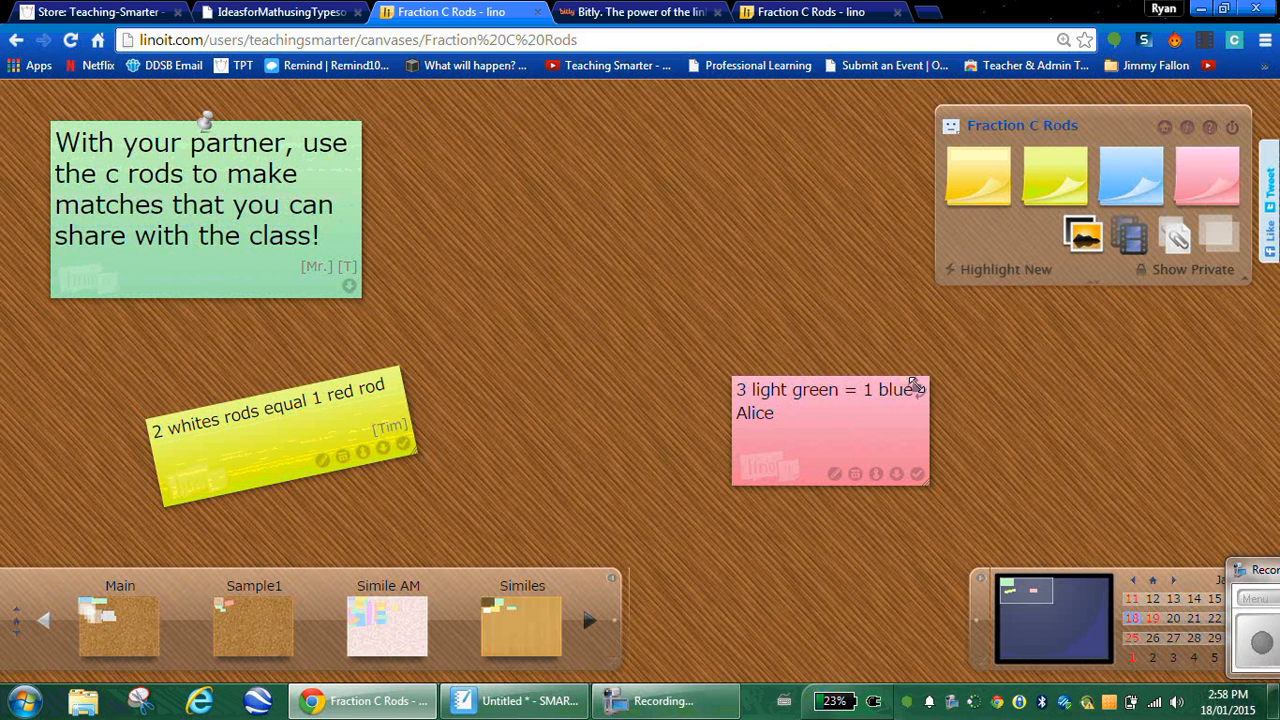
left_click_drag(906, 386, 814, 212)
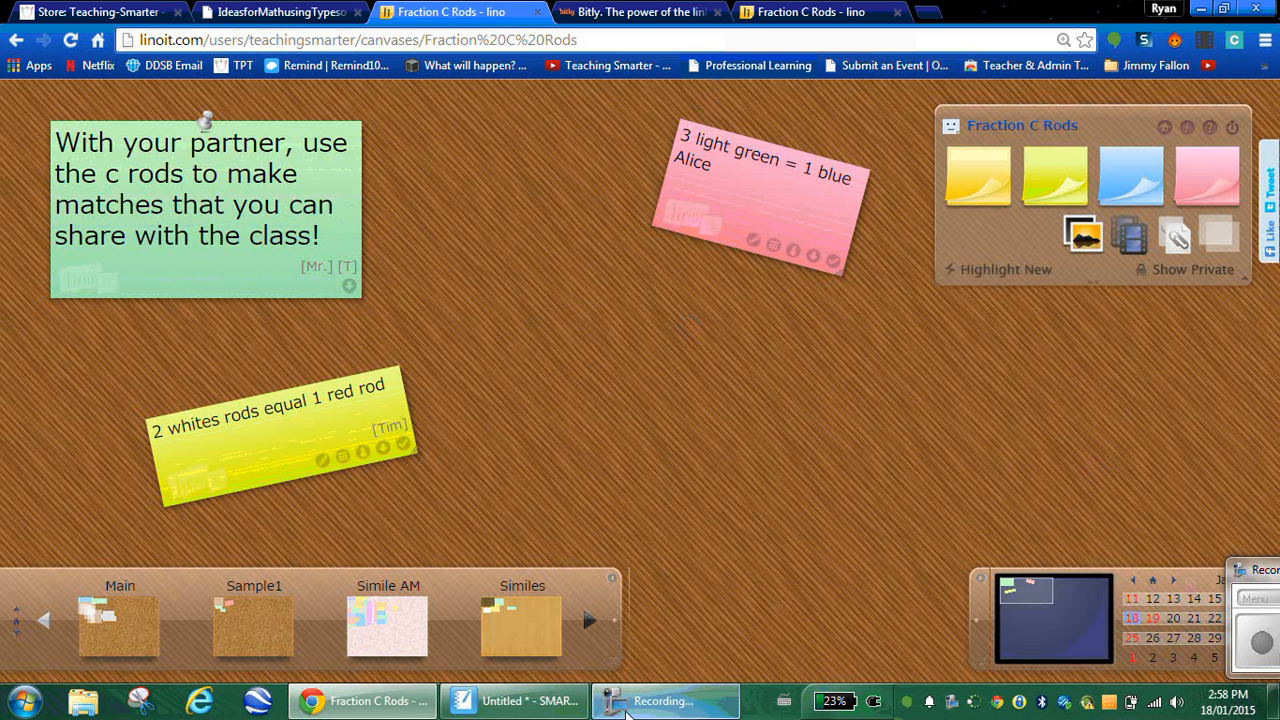
Step: Scroll the Teaching-Smarter store's product list to the end, then view the 8 Ideas for Math handout PDF
left_click(145, 12)
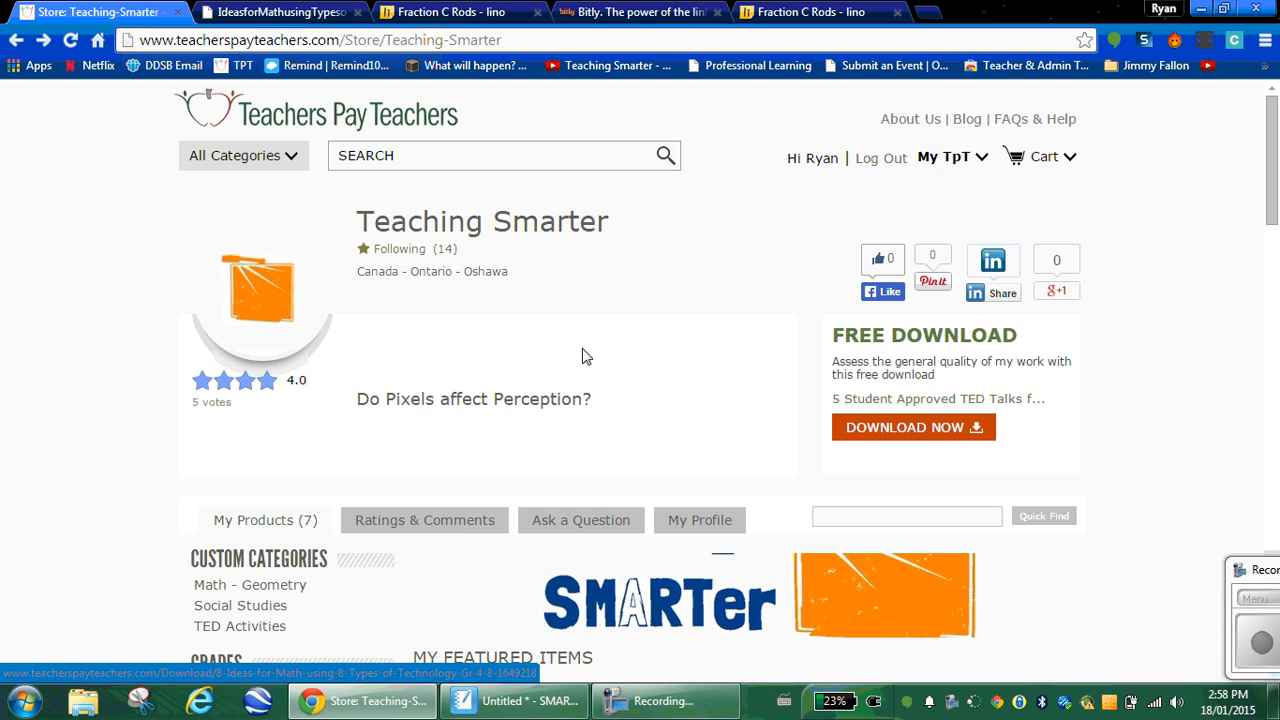
scroll(585, 360, "down", 2)
scroll(714, 370, "down", 1)
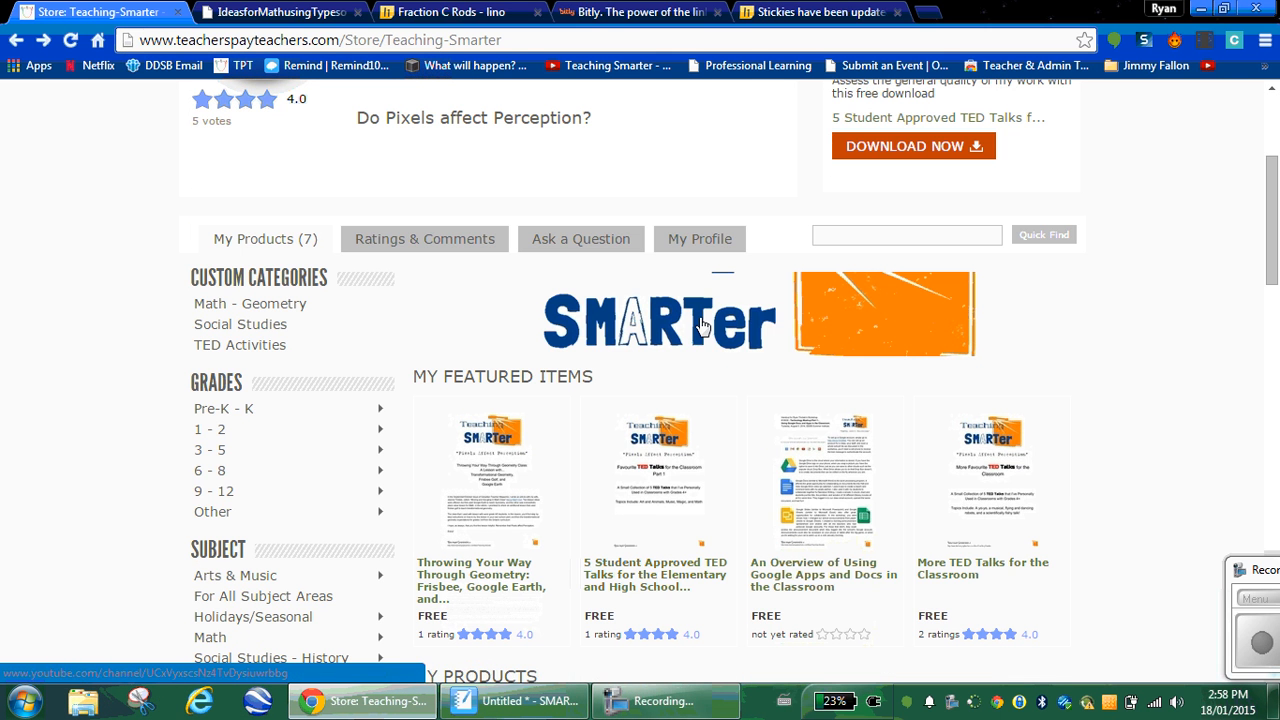
scroll(700, 334, "down", 4)
scroll(700, 334, "up", 5)
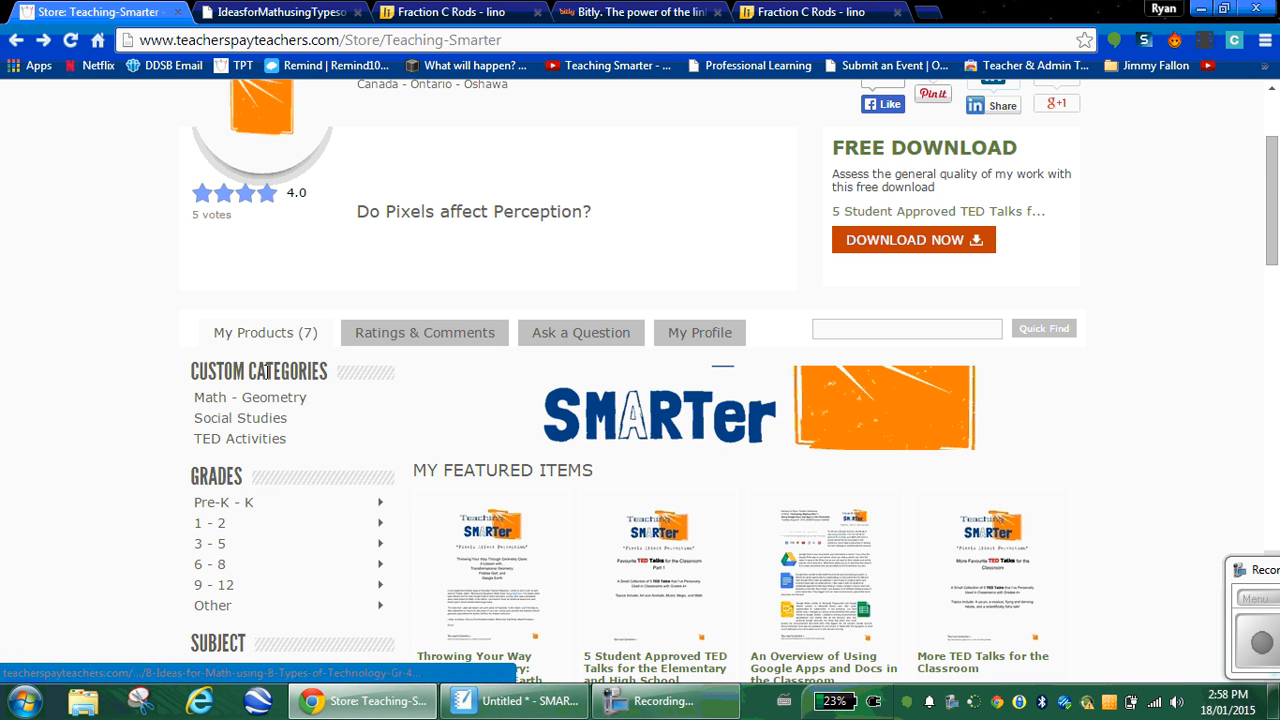
scroll(850, 434, "down", 10)
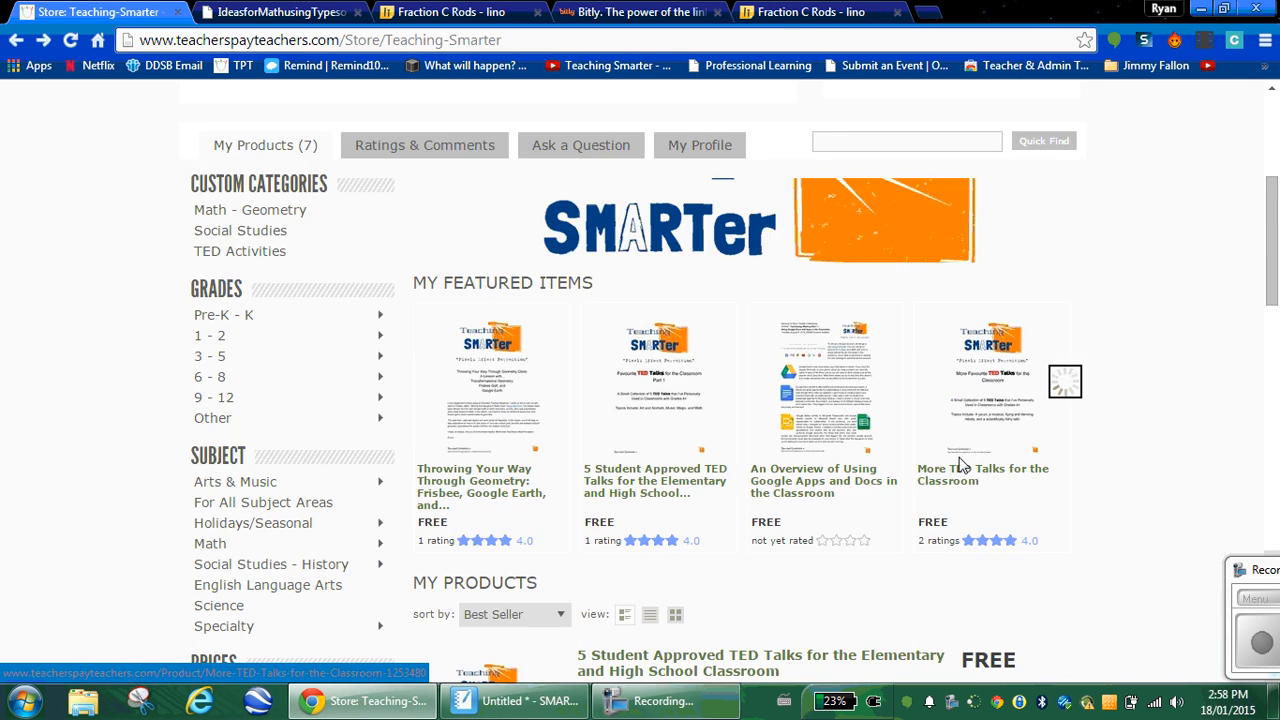
scroll(950, 453, "down", 9)
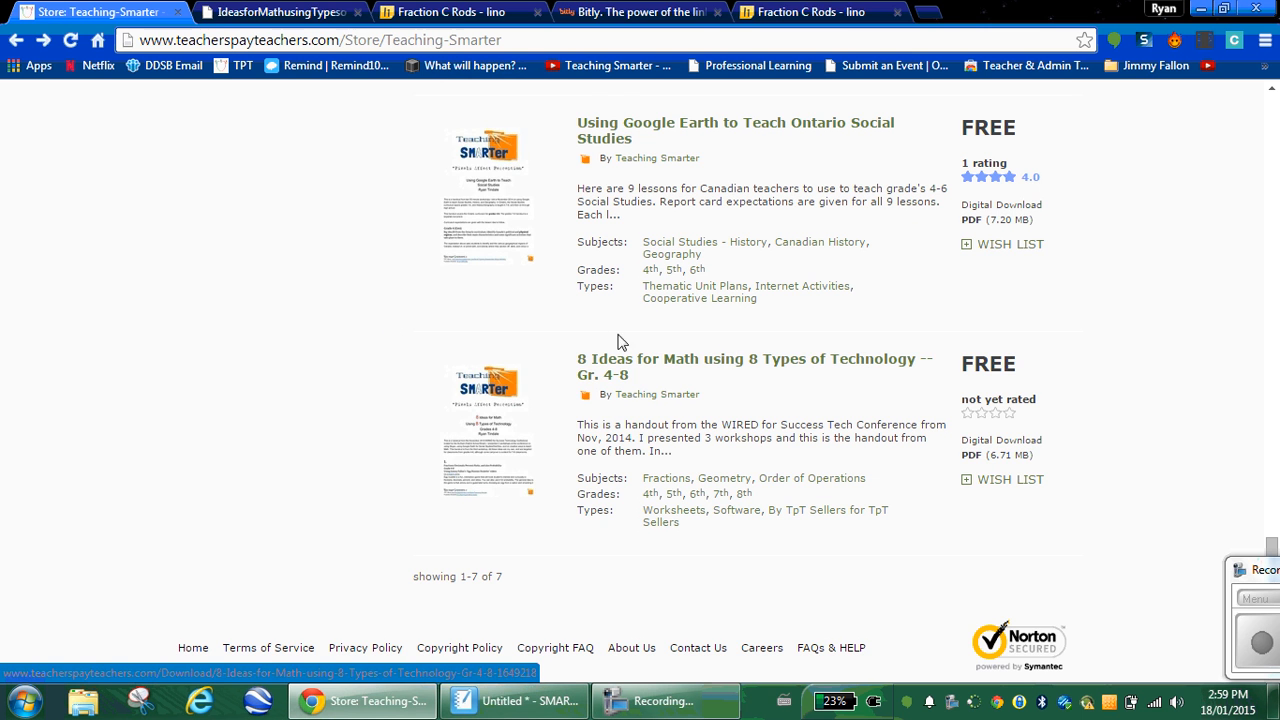
left_click(248, 20)
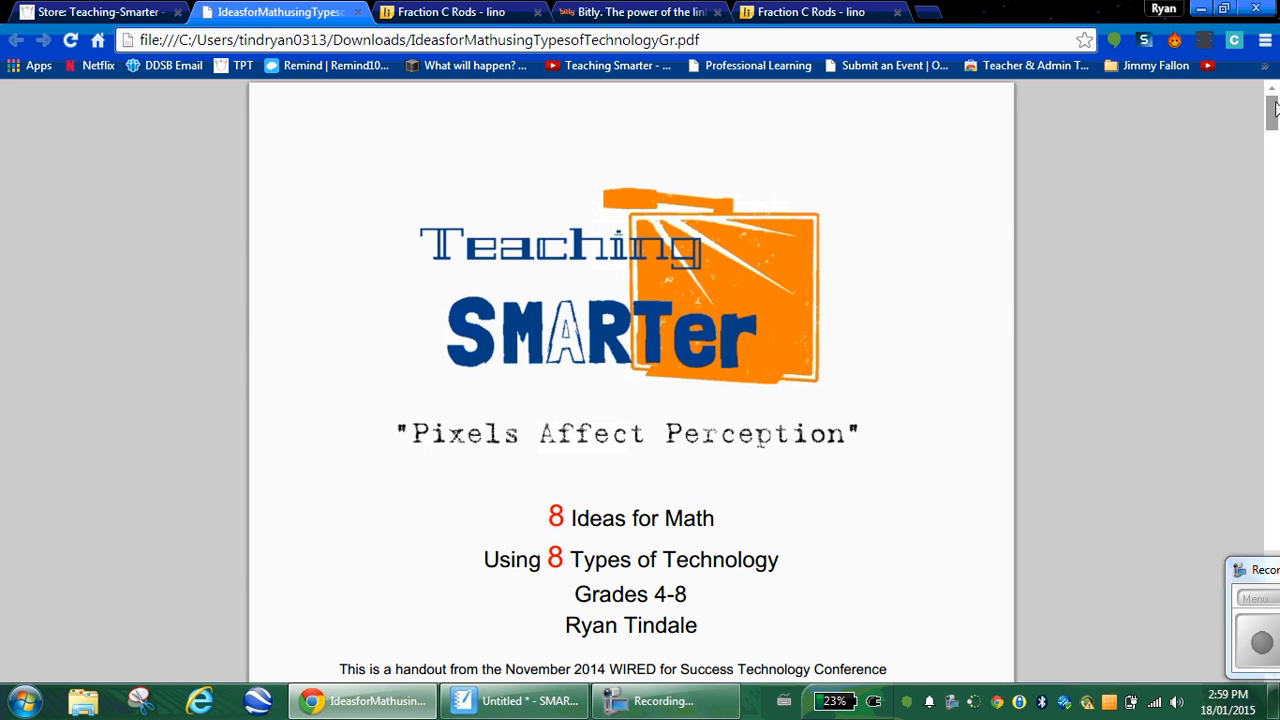
Step: Scroll the PDF down to item 6, the Linoit fractions idea, and its corkboard screenshot
left_click_drag(1273, 113, 1274, 261)
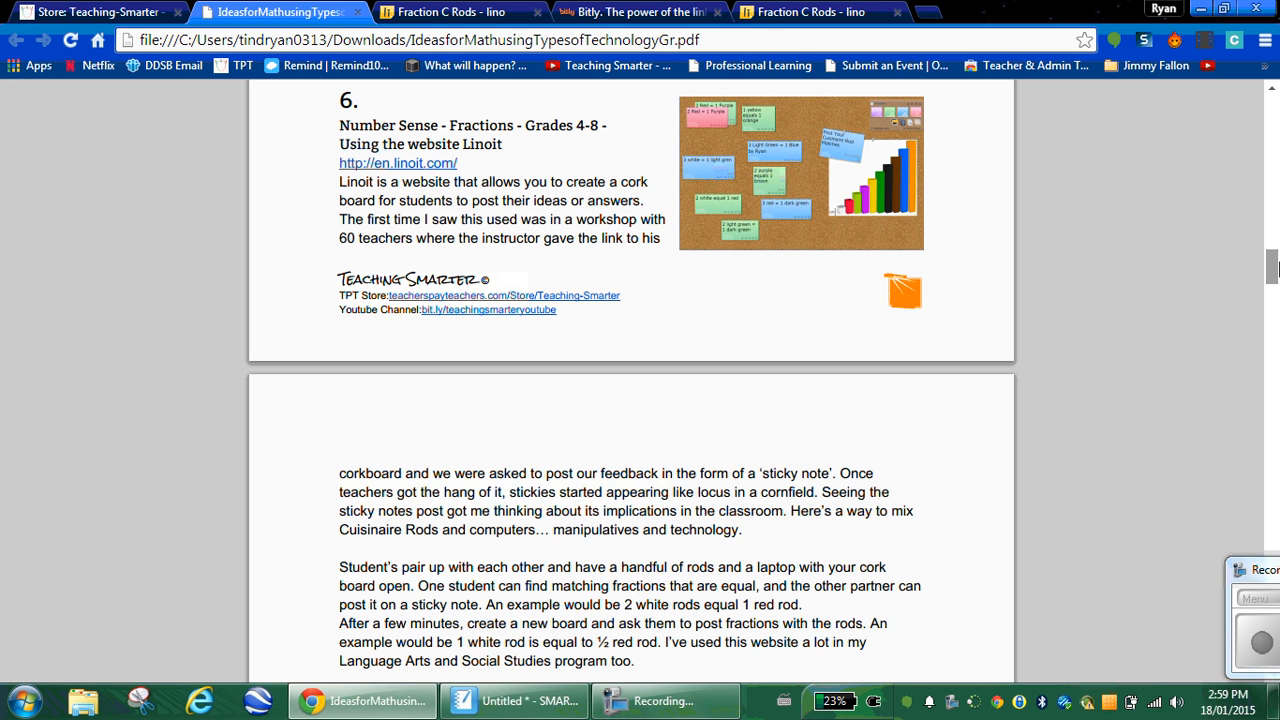
left_click_drag(1273, 270, 1276, 532)
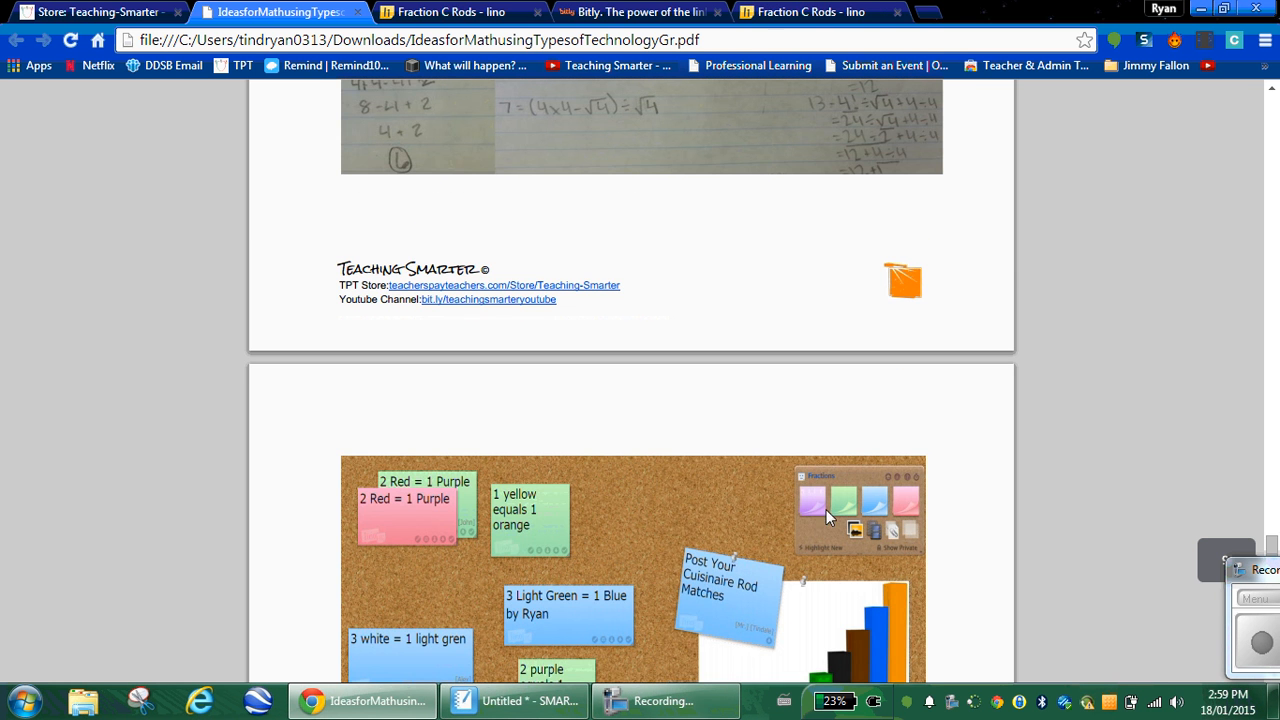
scroll(628, 480, "down", 4)
scroll(630, 460, "up", 1)
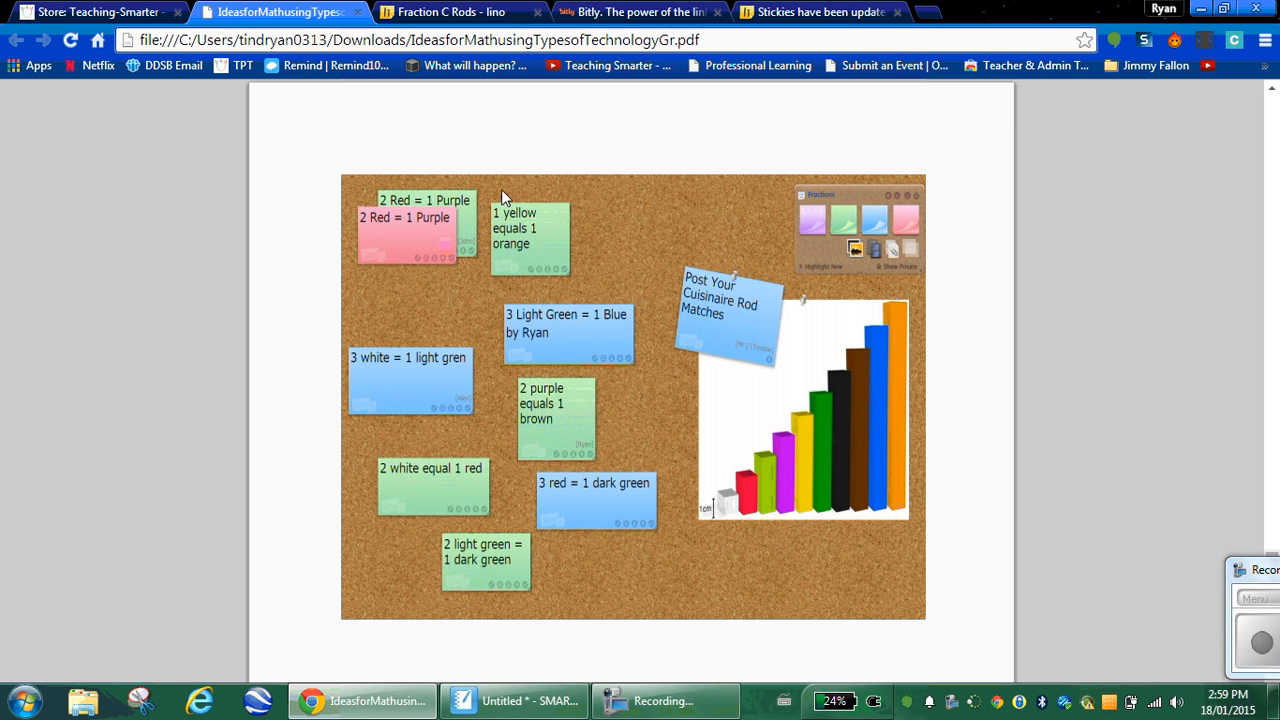
Step: Go back to the Teaching-Smarter store page listing the free 8 Ideas for Math handout
left_click(73, 12)
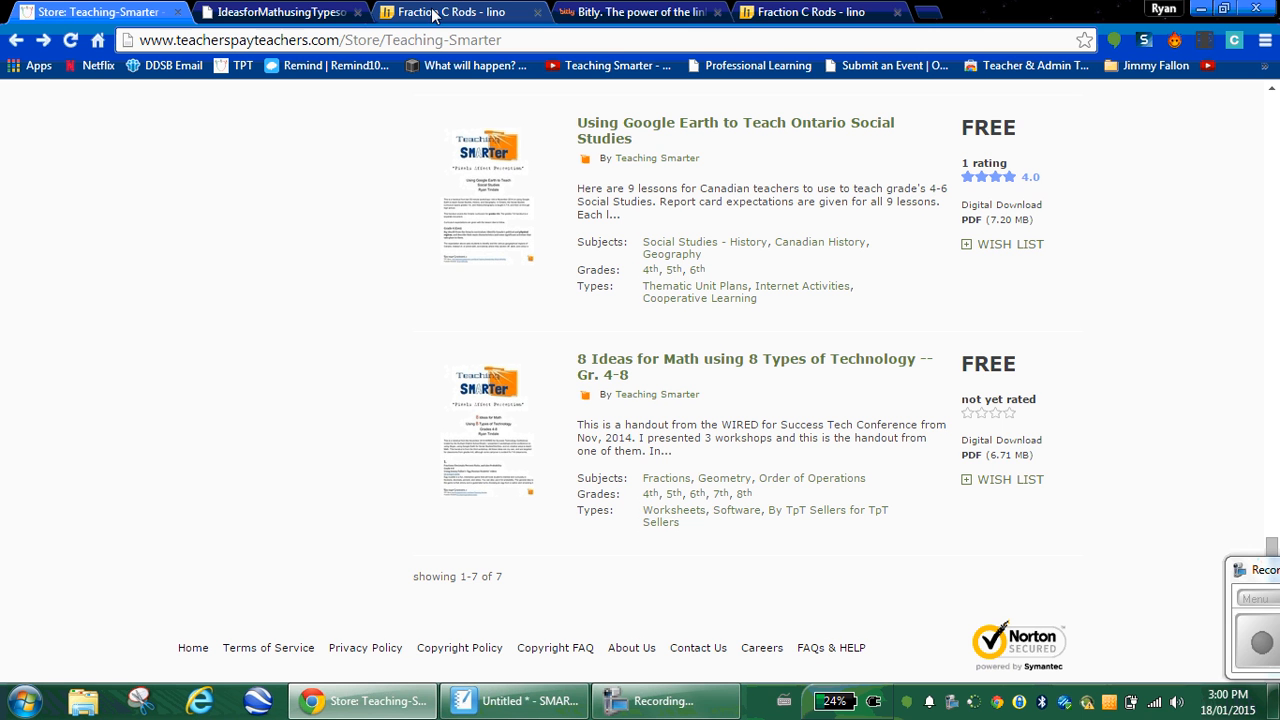
left_click(1239, 571)
left_click(1179, 581)
left_click_drag(1248, 572, 1070, 510)
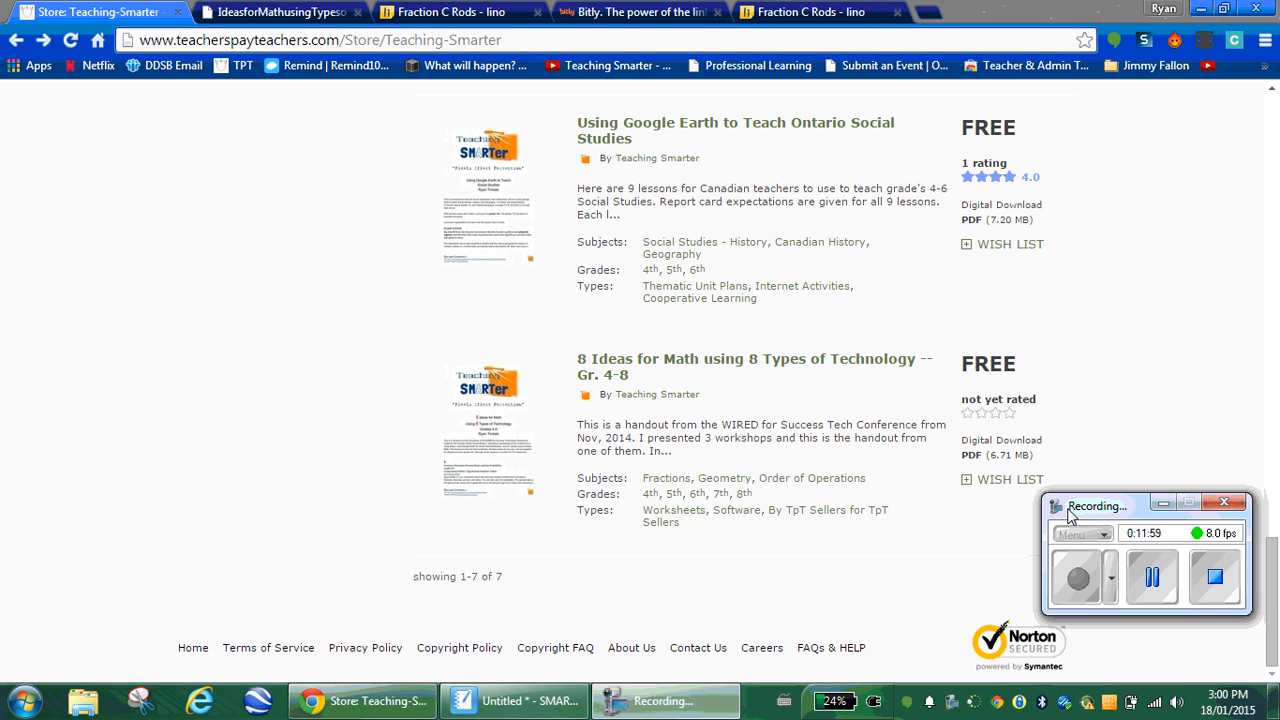